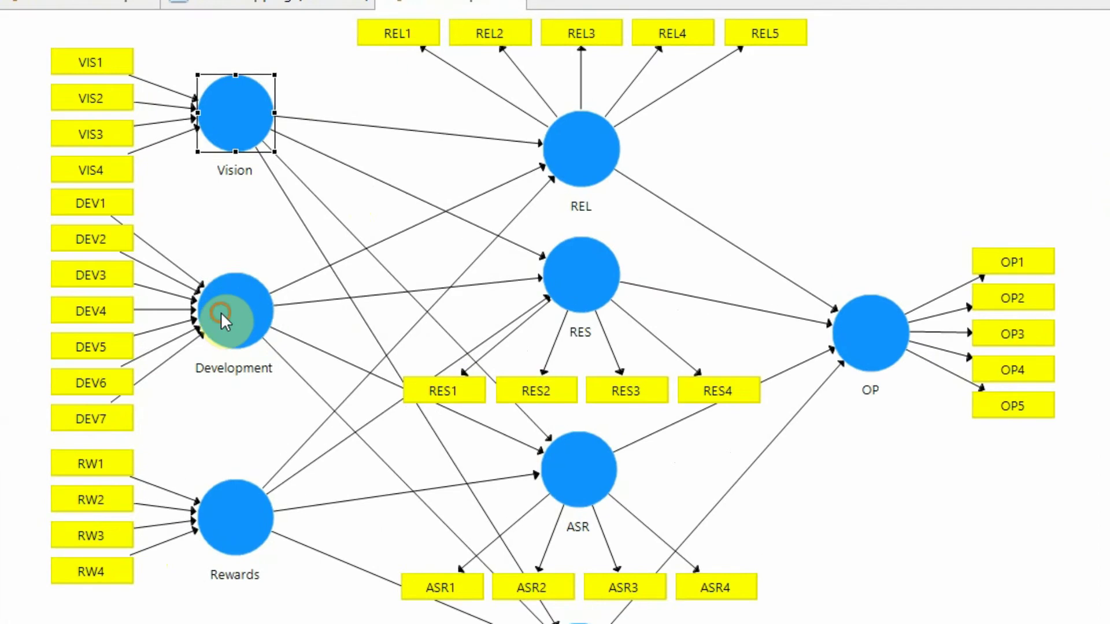
- Examine the lower-order constructs in the path model: Vision, Development and Rewards, and REL, RES, ASR and EMP
{"action": "left_click", "coordinate": [283, 491]}
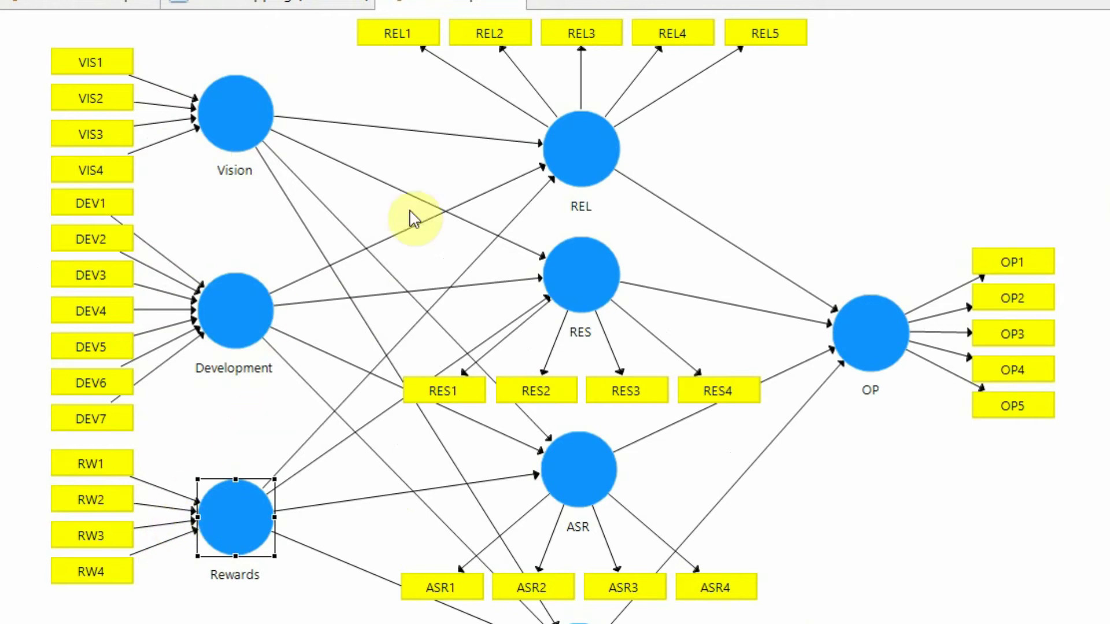
{"action": "left_click", "coordinate": [596, 156]}
{"action": "left_click", "coordinate": [587, 254]}
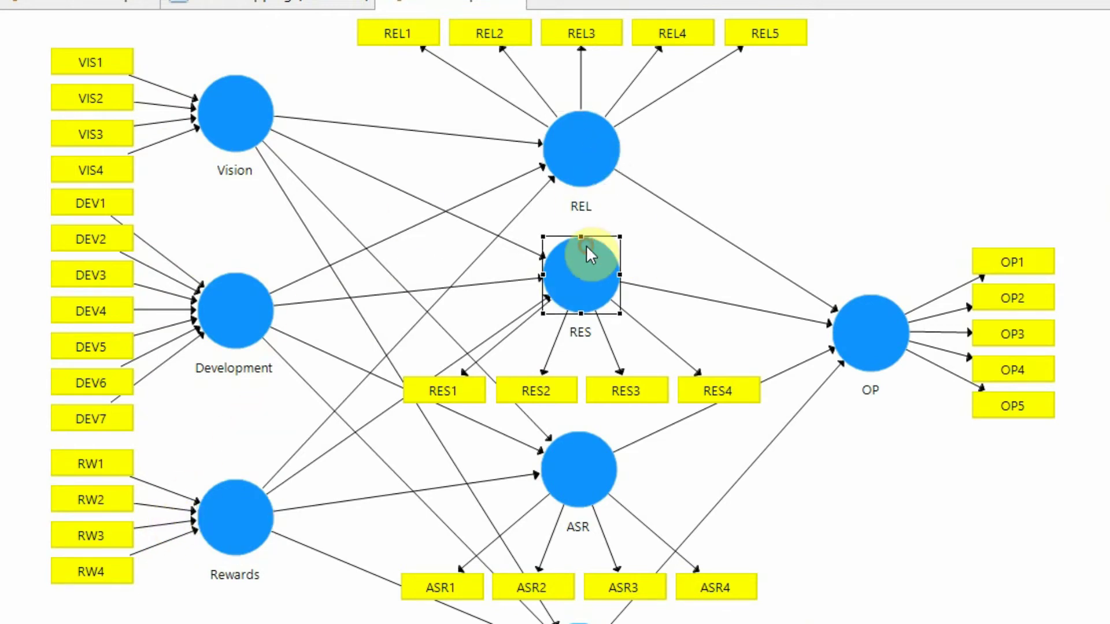
{"action": "left_click", "coordinate": [581, 471]}
{"action": "left_click", "coordinate": [579, 623]}
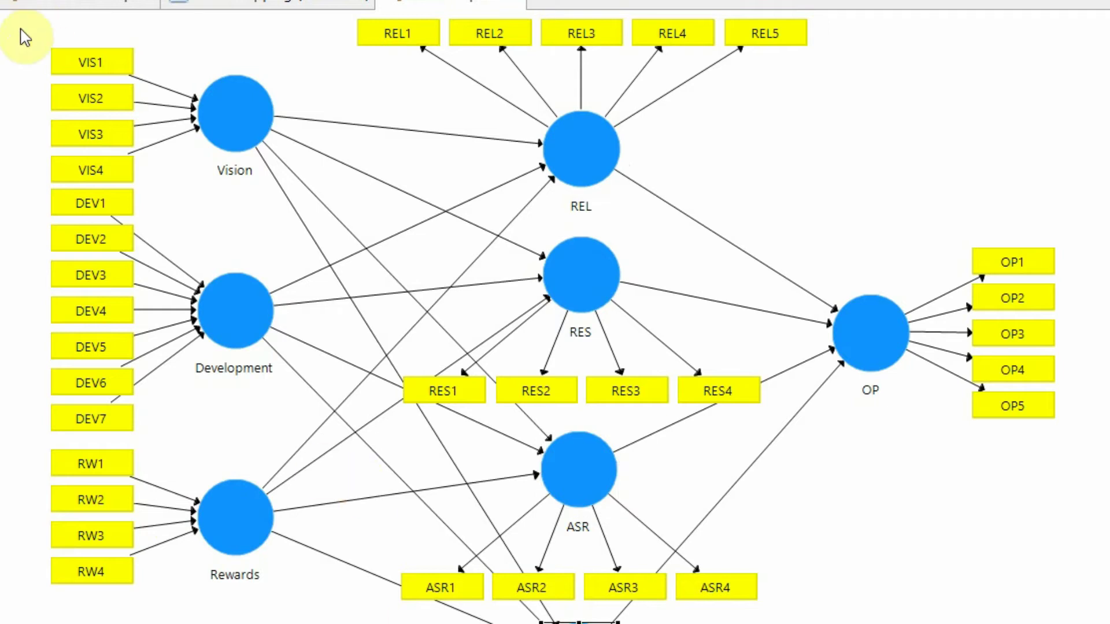
{"action": "left_click_drag", "start_coordinate": [20, 27], "coordinate": [335, 623]}
{"action": "left_click", "coordinate": [569, 145]}
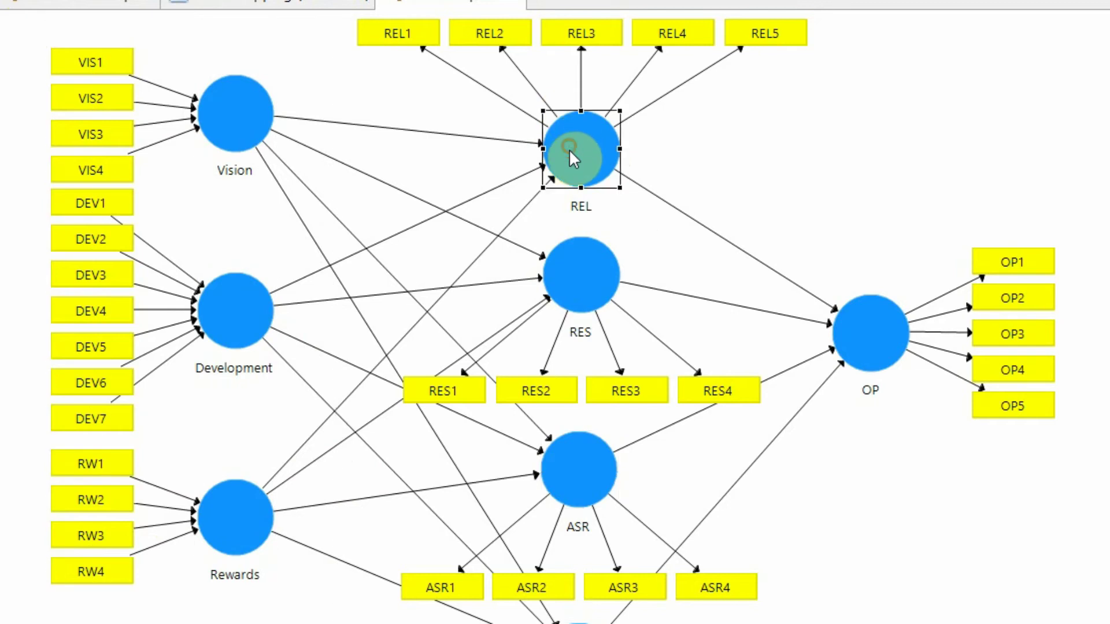
{"action": "left_click", "coordinate": [572, 289]}
{"action": "left_click", "coordinate": [576, 457]}
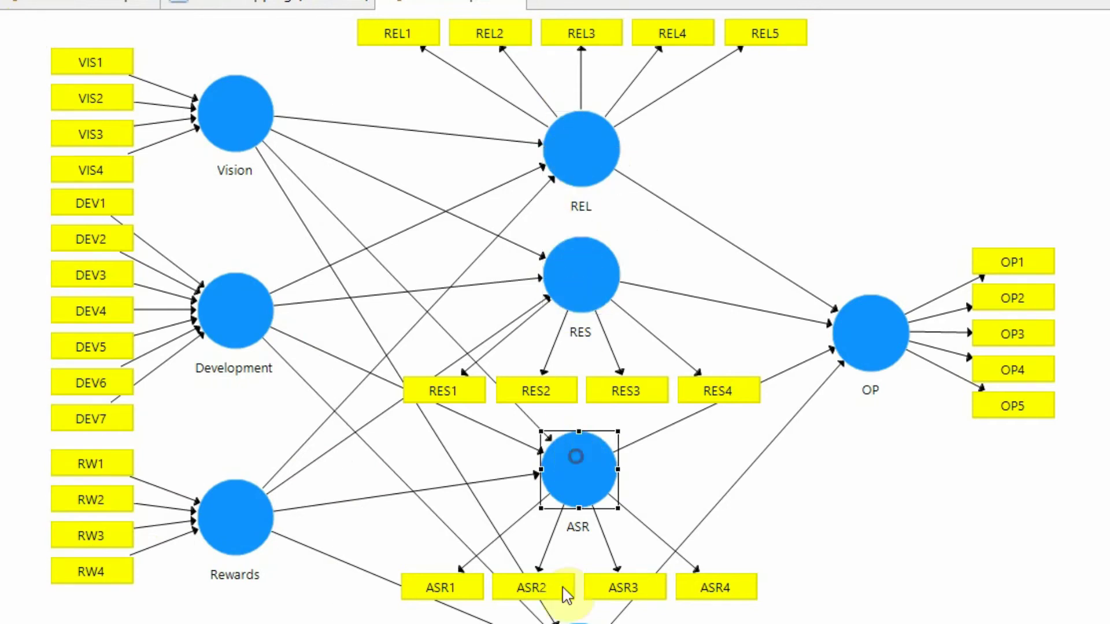
{"action": "left_click", "coordinate": [555, 621]}
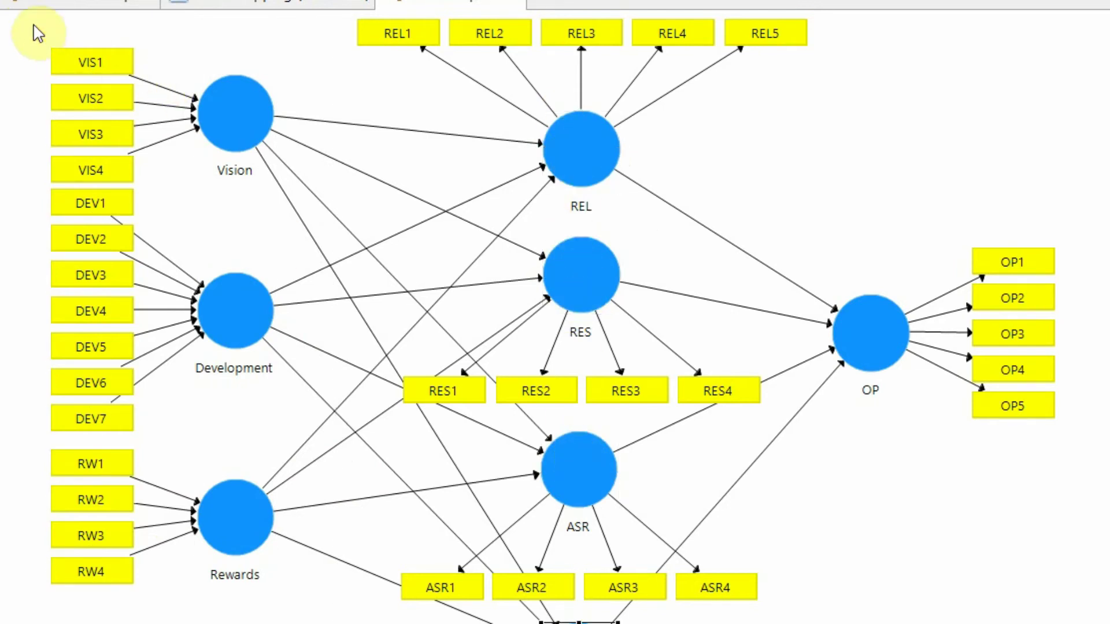
{"action": "left_click_drag", "start_coordinate": [60, 16], "coordinate": [301, 623]}
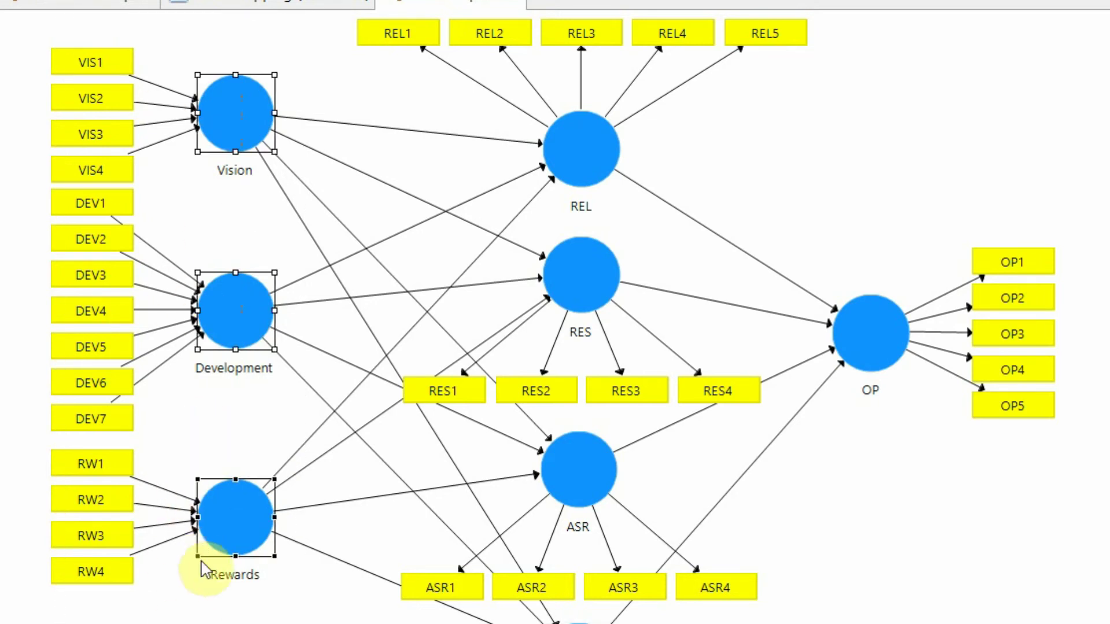
{"action": "left_click", "coordinate": [230, 111]}
{"action": "left_click", "coordinate": [231, 328]}
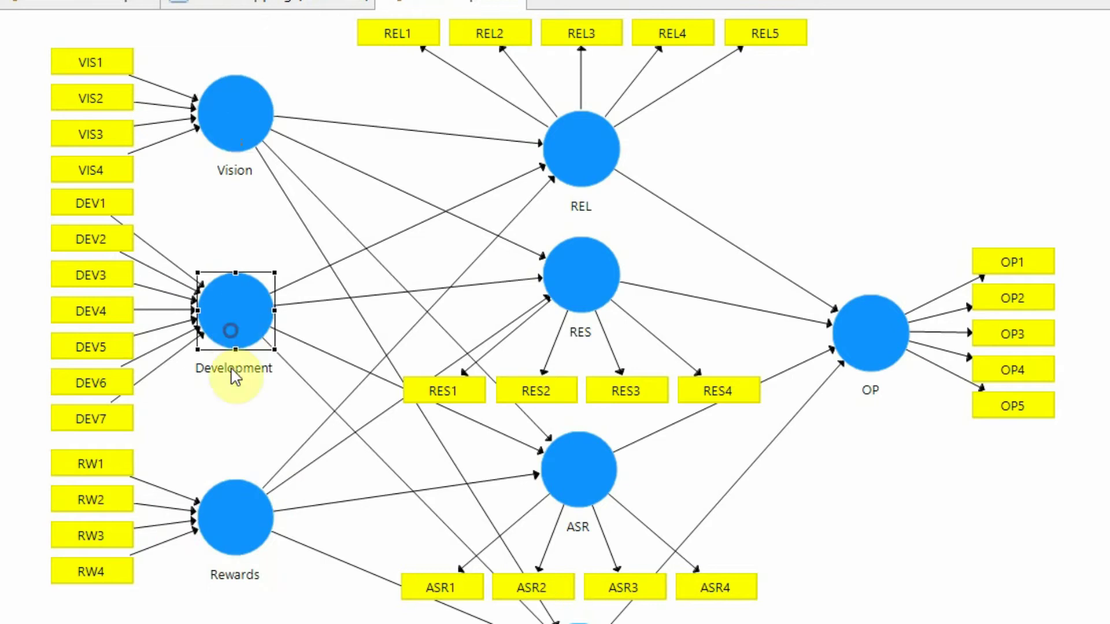
{"action": "left_click", "coordinate": [231, 535]}
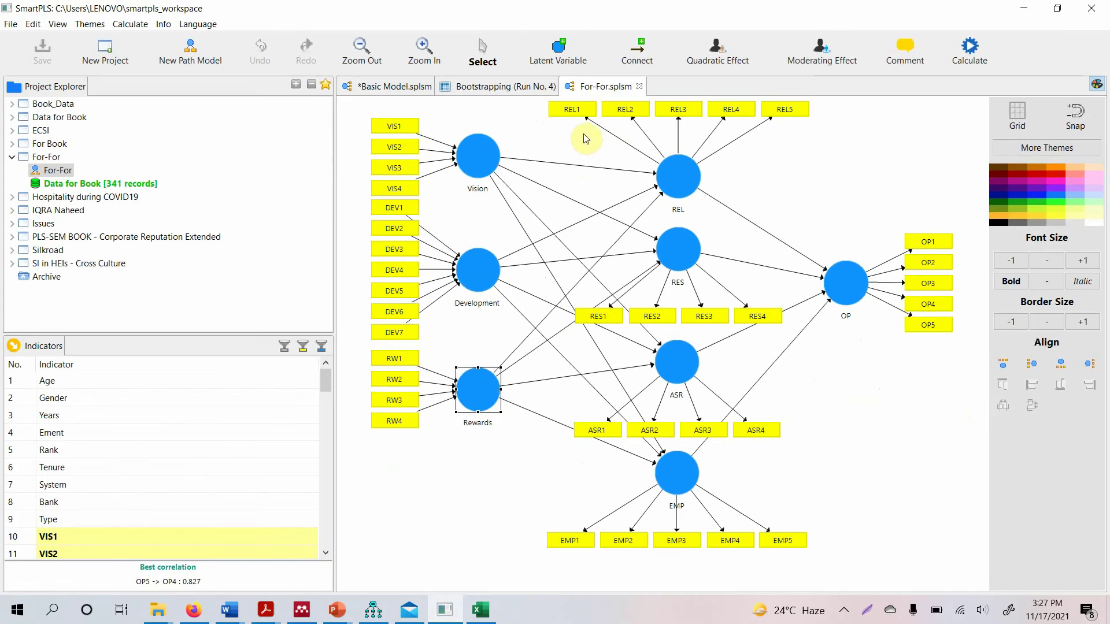
- Examine the paths from Vision, Development and Rewards through REL, RES, ASR and EMP to OP, including their indicators
{"action": "left_click_drag", "start_coordinate": [606, 137], "coordinate": [733, 555]}
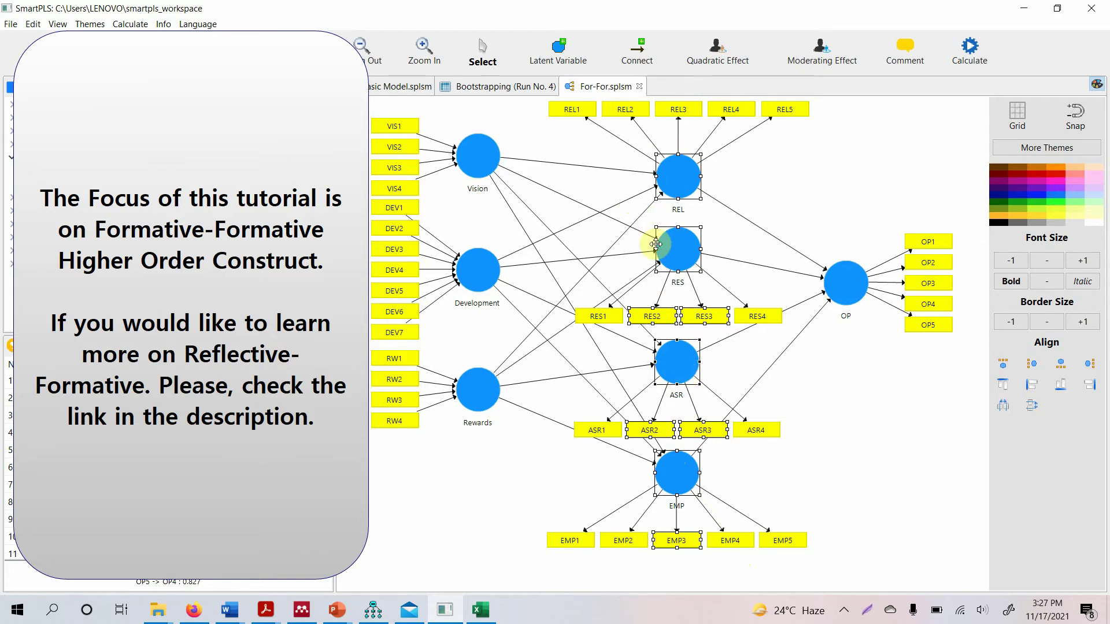
{"action": "left_click_drag", "start_coordinate": [788, 173], "coordinate": [967, 415]}
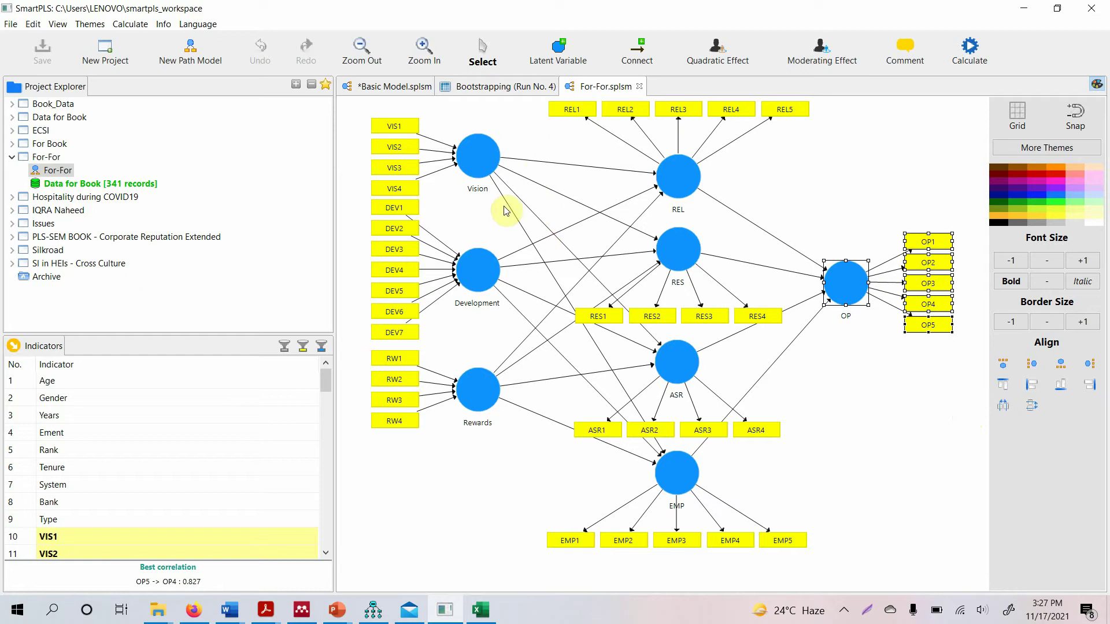
{"action": "left_click", "coordinate": [467, 158]}
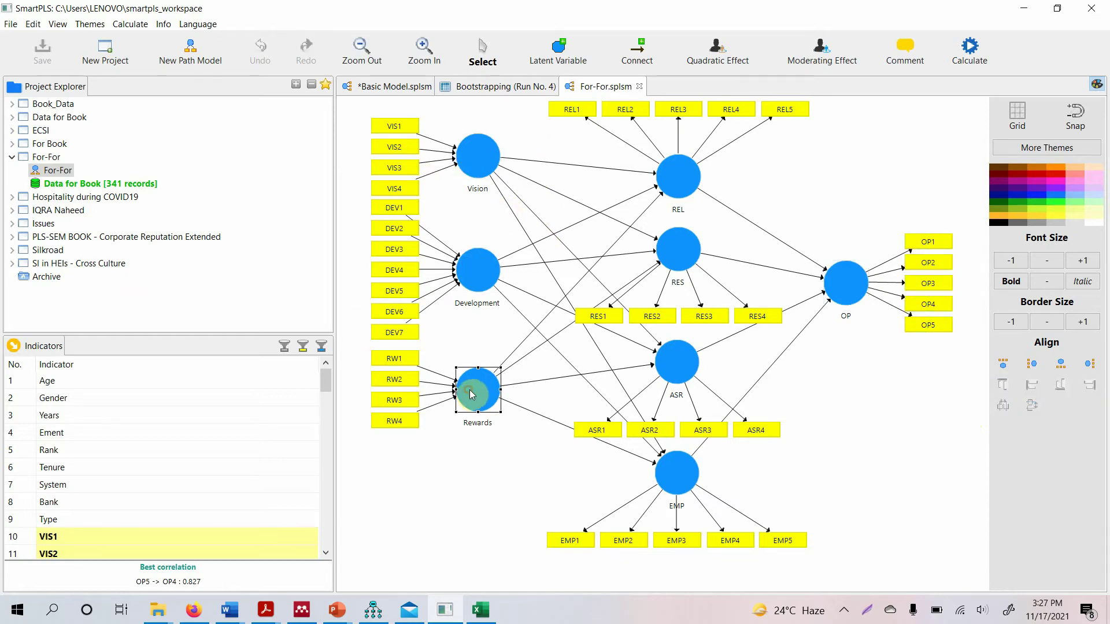
{"action": "left_click", "coordinate": [667, 464]}
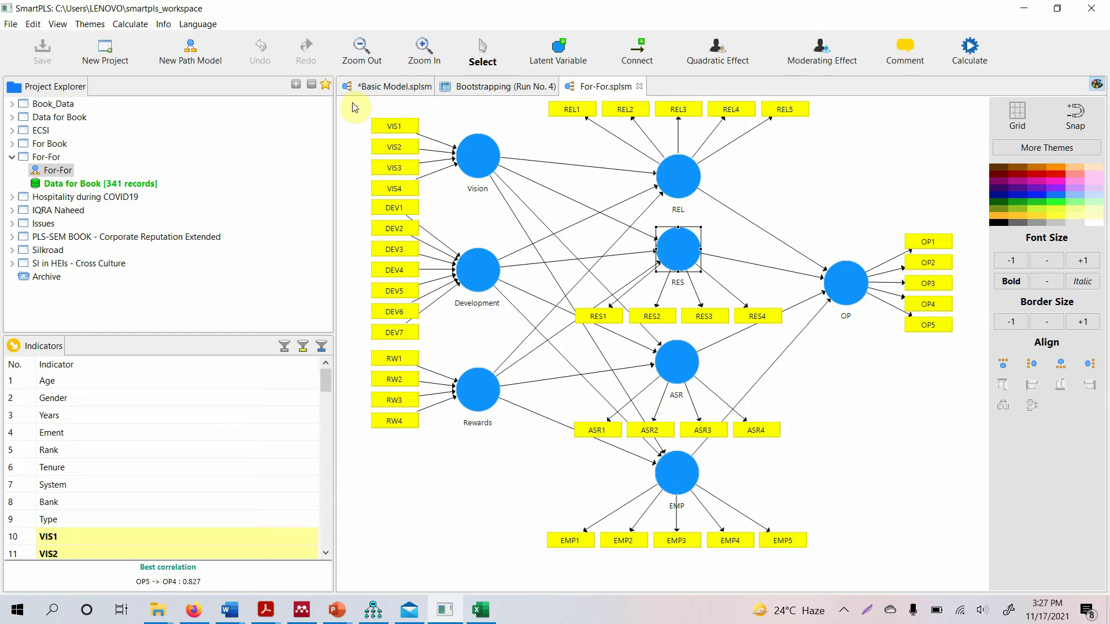
{"action": "left_click_drag", "start_coordinate": [352, 103], "coordinate": [545, 455]}
{"action": "left_click", "coordinate": [475, 496]}
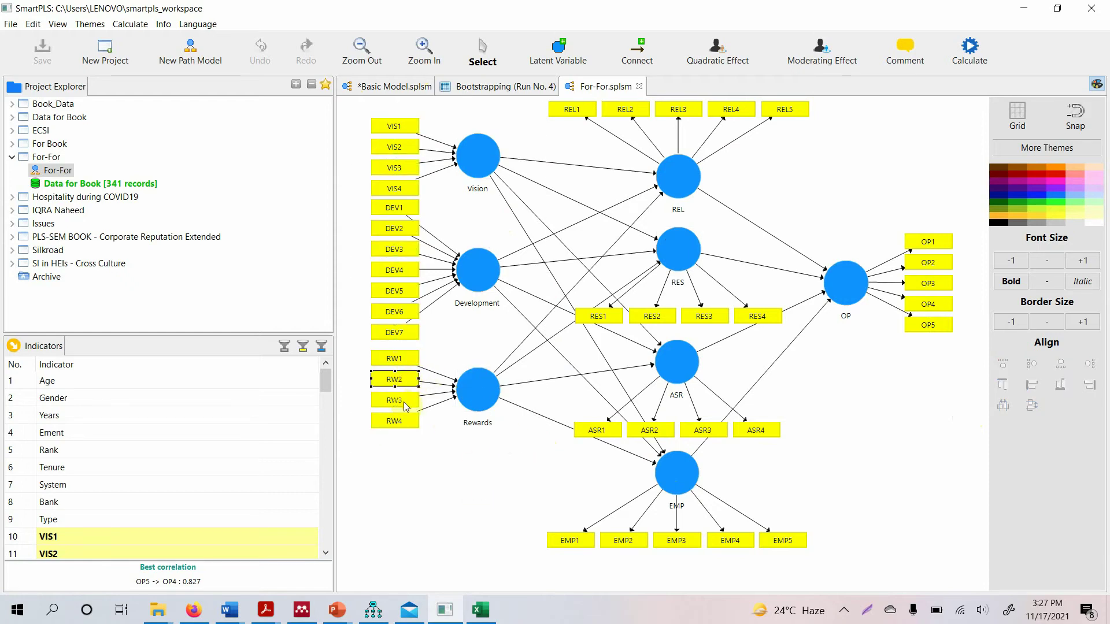
{"action": "left_click", "coordinate": [407, 426]}
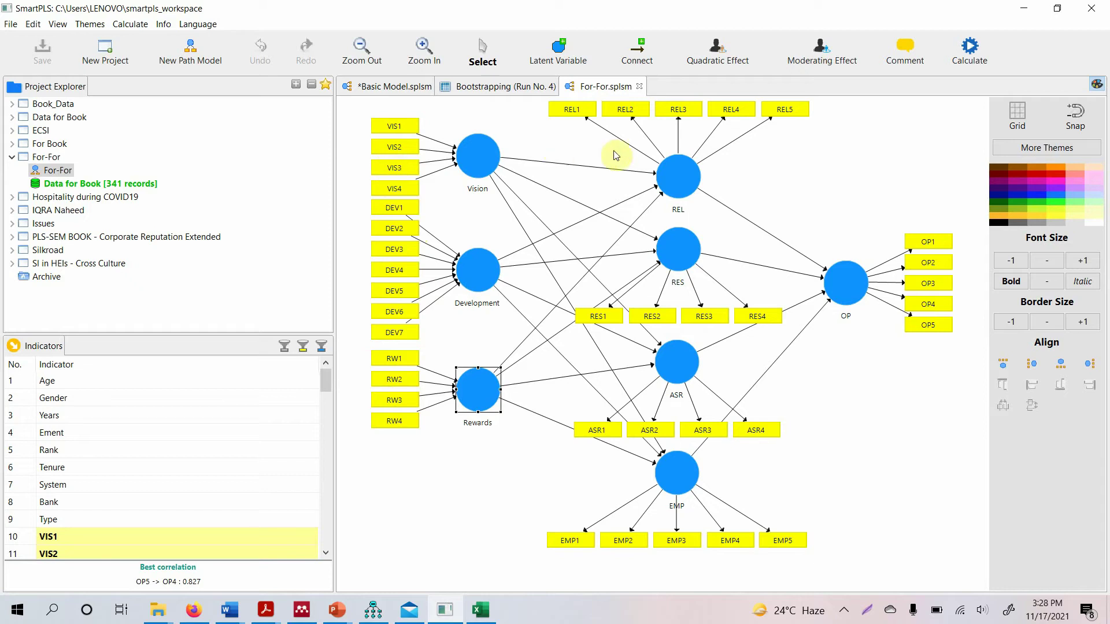
{"action": "left_click", "coordinate": [670, 168]}
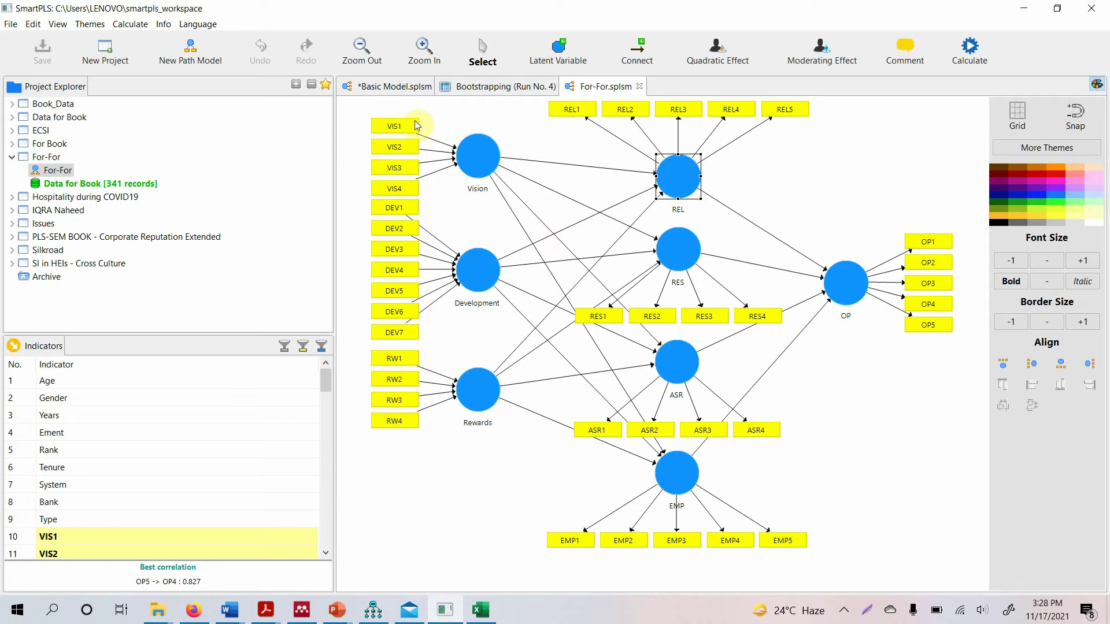
- Run the PLS Algorithm on the For-For model with the preset settings, opening the full report after calculation
{"action": "left_click", "coordinate": [458, 507]}
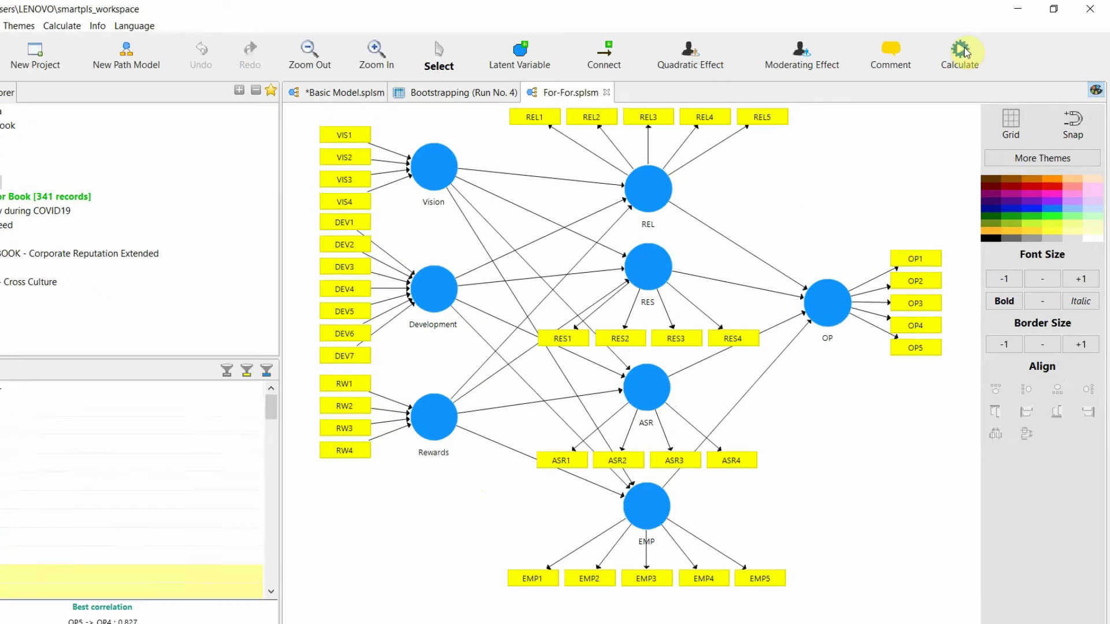
{"action": "left_click", "coordinate": [971, 47]}
{"action": "left_click", "coordinate": [890, 76]}
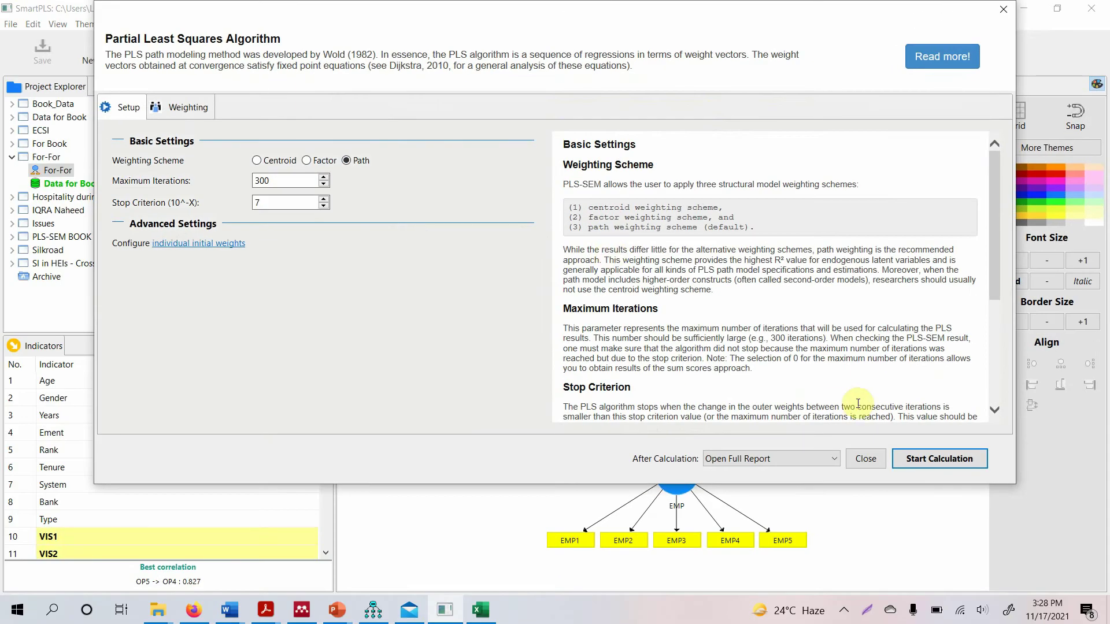
{"action": "left_click", "coordinate": [921, 459]}
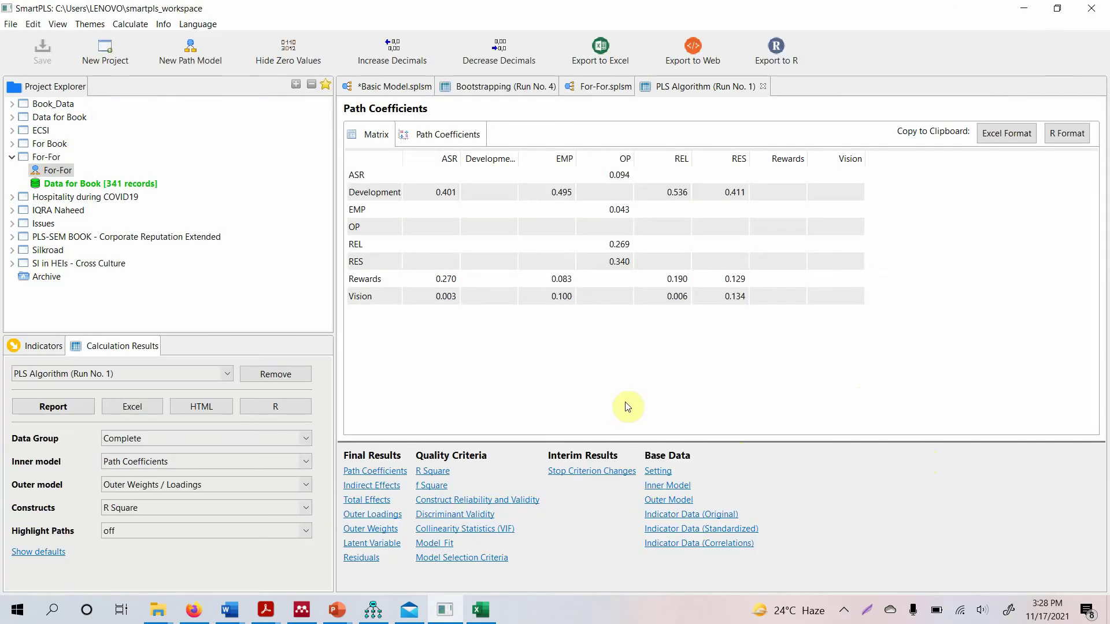
- Examine the Construct Reliability and Validity matrix, comparing the Development, Rewards and Vision rows with the reflective constructs
{"action": "left_click", "coordinate": [434, 508]}
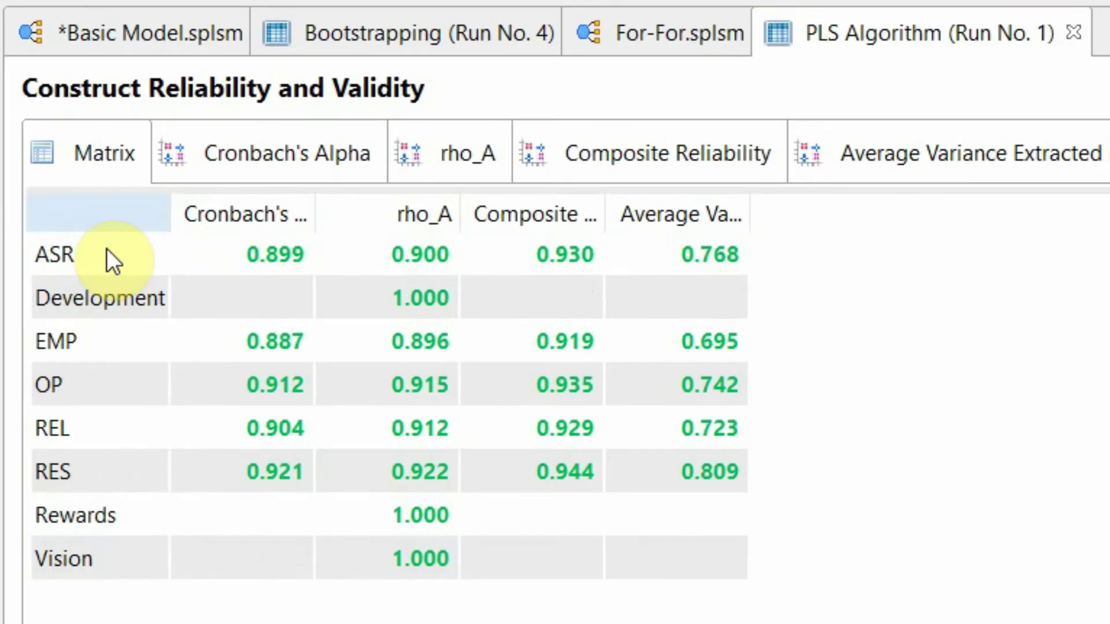
{"action": "left_click", "coordinate": [378, 186]}
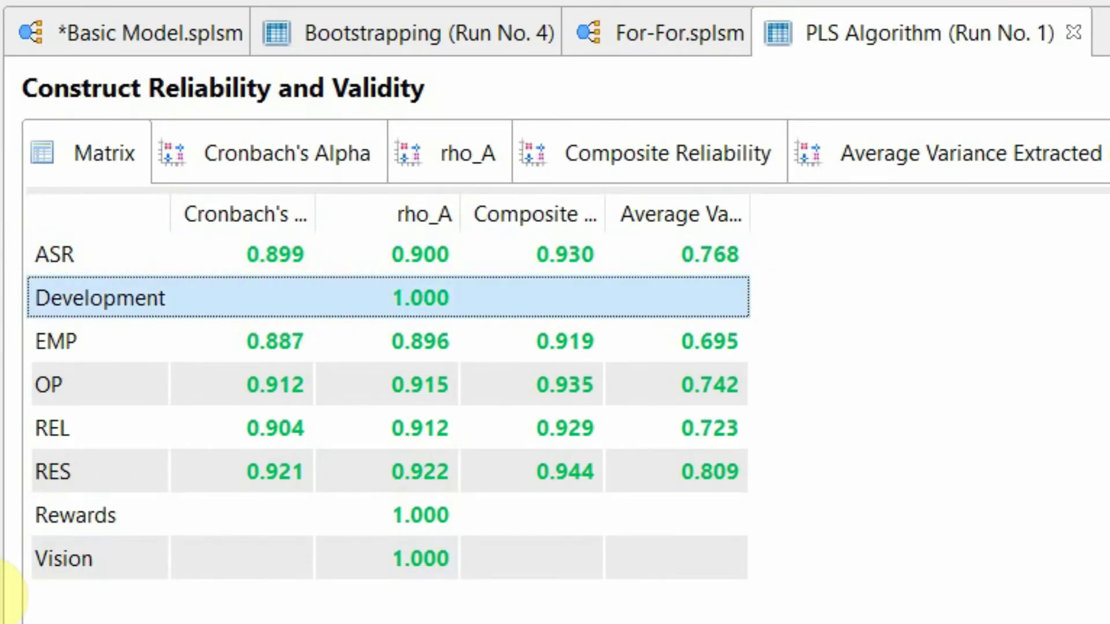
{"action": "left_click", "coordinate": [62, 524]}
{"action": "left_click", "coordinate": [98, 561]}
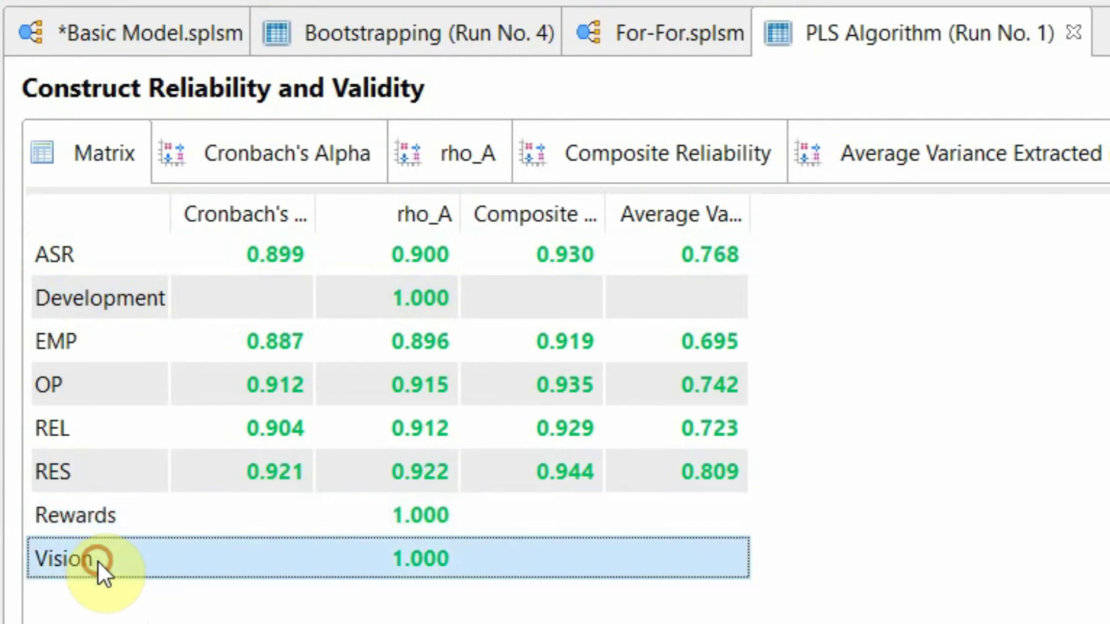
{"action": "left_click", "coordinate": [130, 291]}
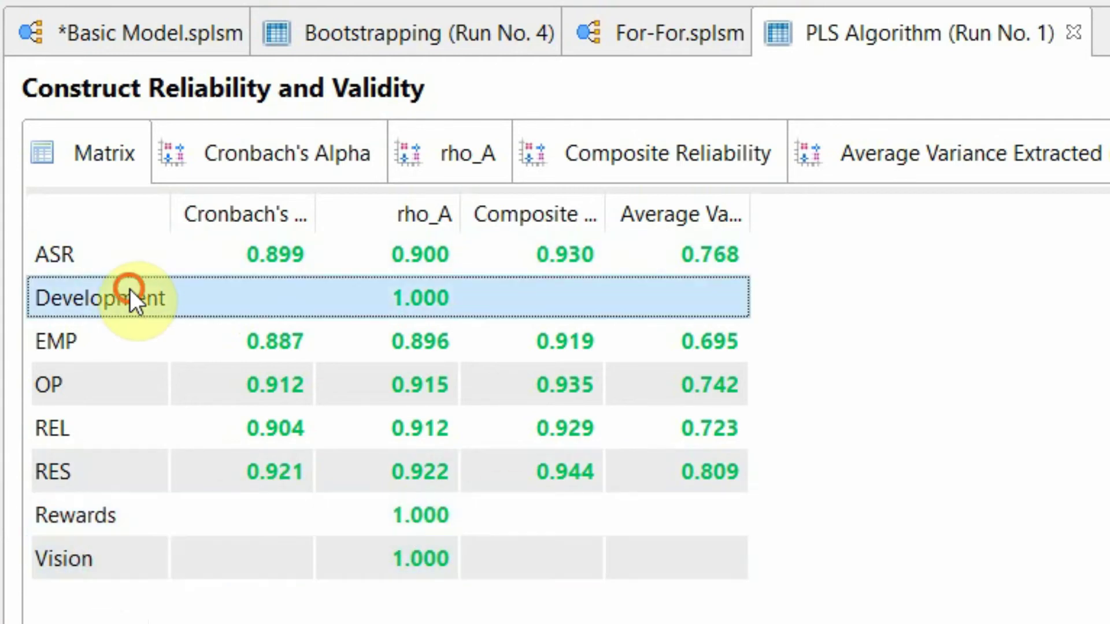
{"action": "left_click", "coordinate": [126, 523]}
{"action": "left_click", "coordinate": [120, 570]}
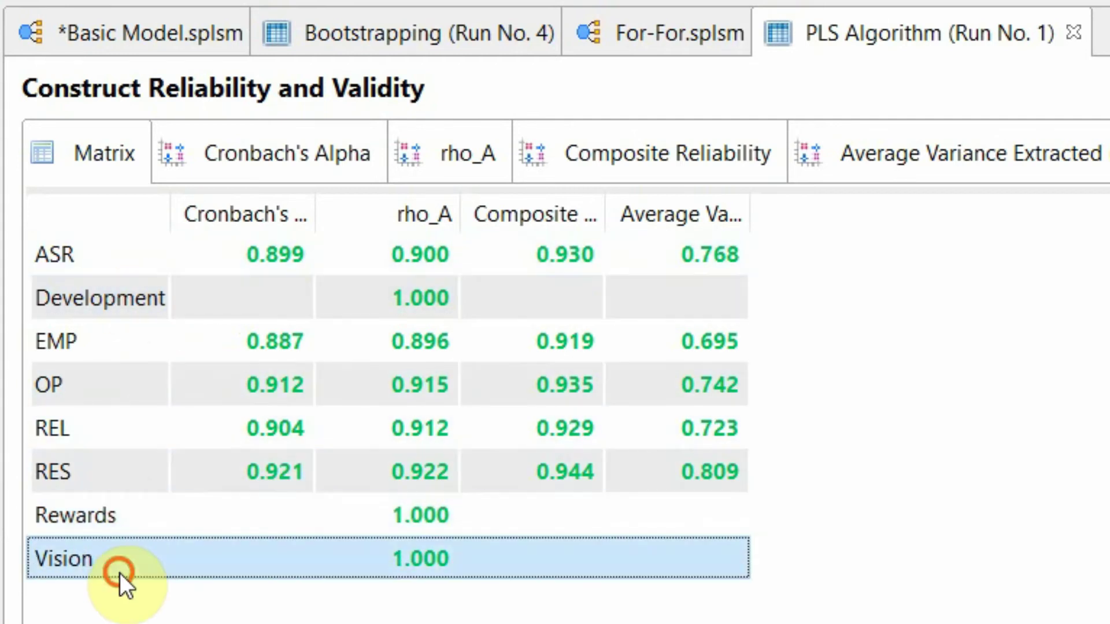
{"action": "left_click", "coordinate": [223, 255]}
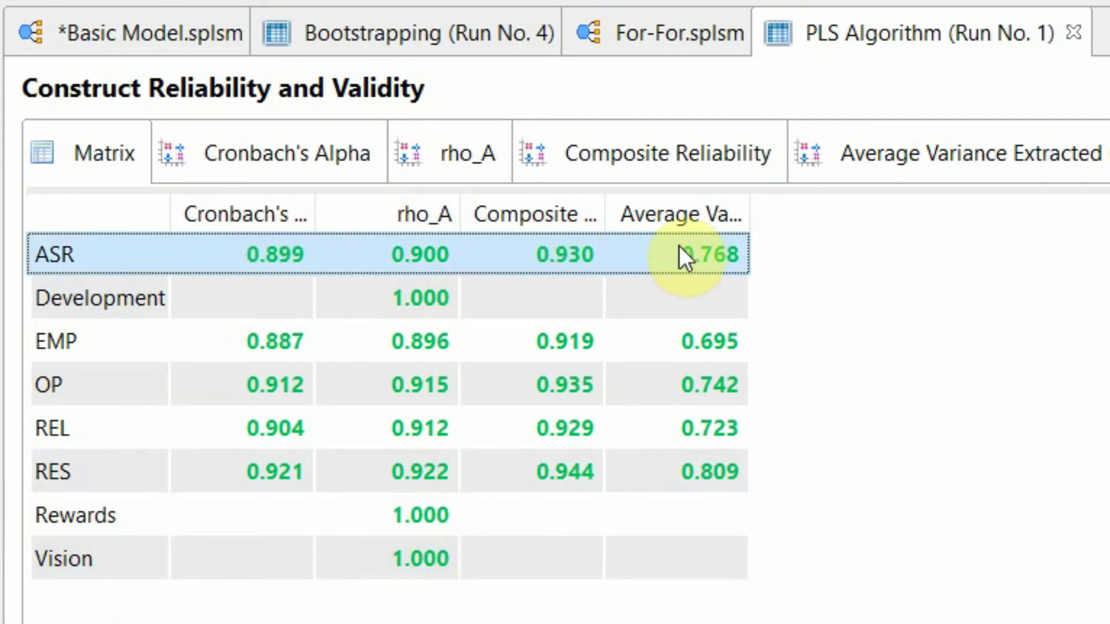
{"action": "left_click_drag", "start_coordinate": [746, 221], "coordinate": [978, 261]}
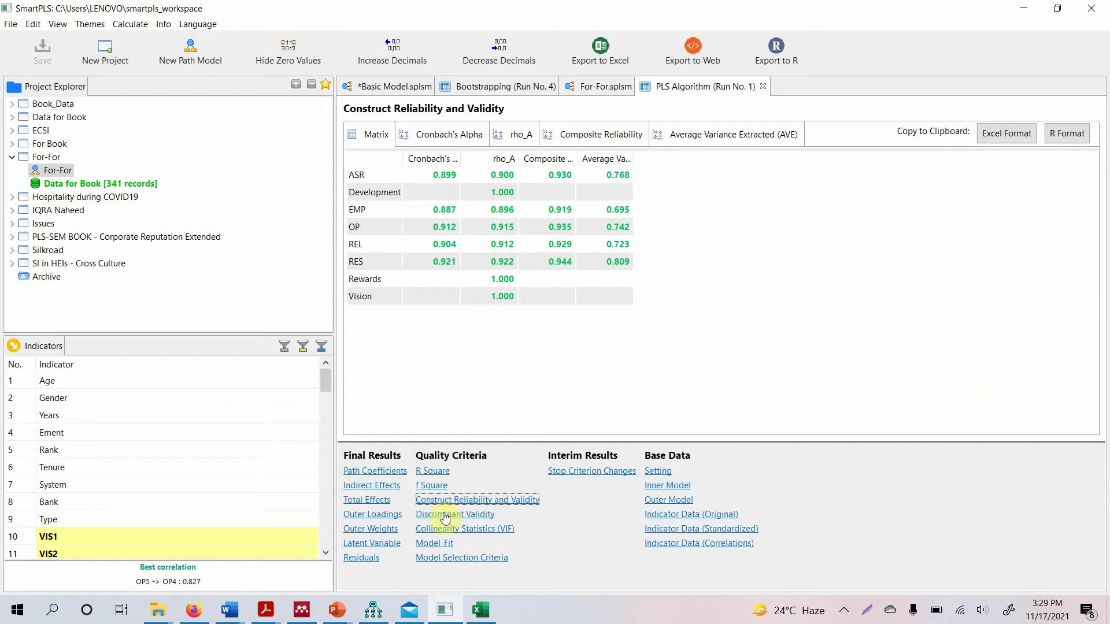
- Review the Discriminant Validity results, including the Heterotrait-Monotrait Ratio (HTMT) matrix
{"action": "left_click", "coordinate": [423, 589]}
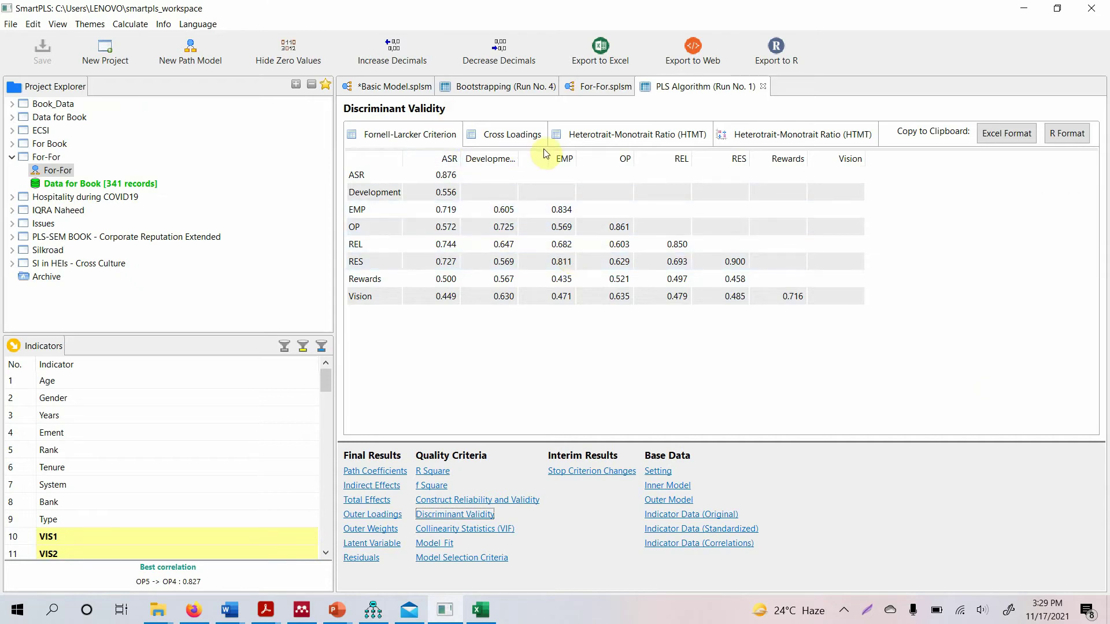
{"action": "left_click", "coordinate": [606, 140]}
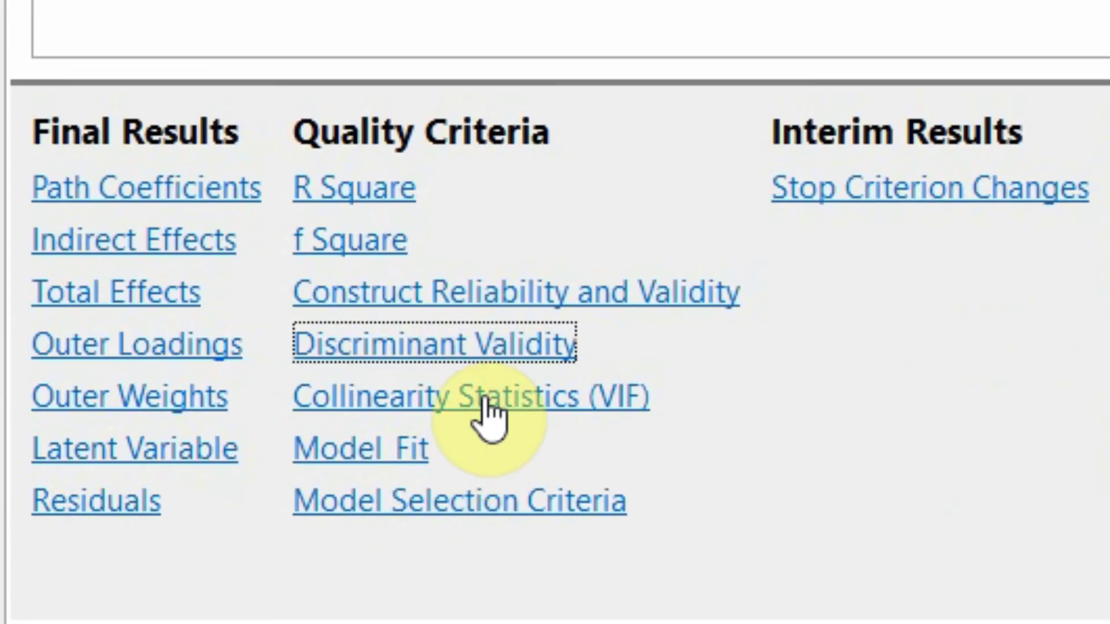
- Show the Collinearity Statistics (VIF) and highlight the outer VIF values of indicators DEV1 through DEV7
{"action": "left_click", "coordinate": [487, 411]}
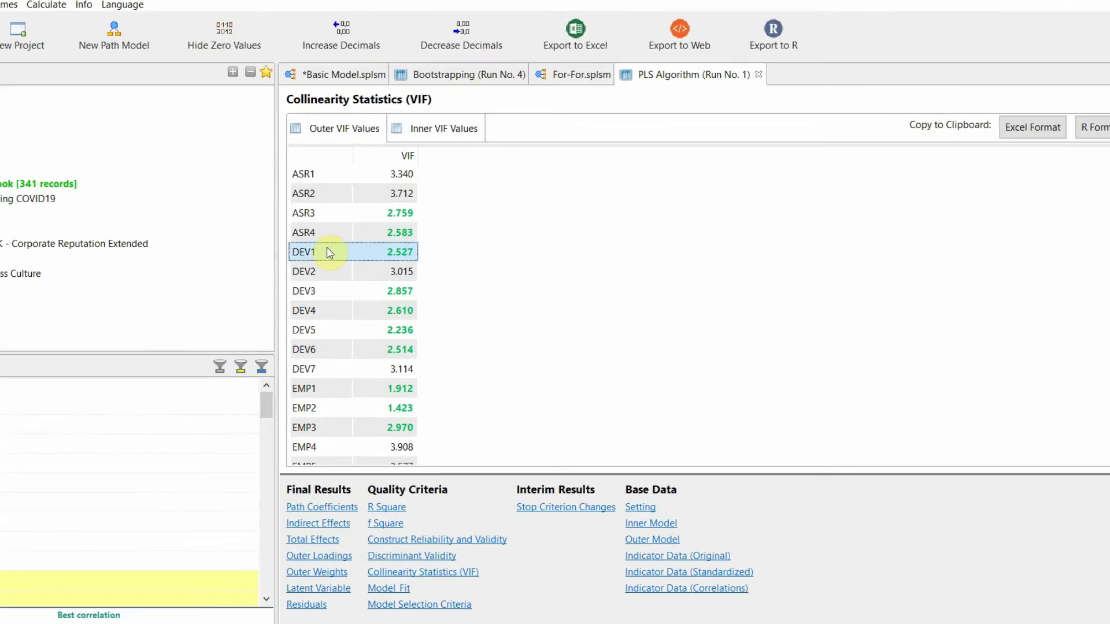
{"action": "key", "text": "shift+Down"}
{"action": "key", "text": "shift+Down"}
{"action": "key", "text": "shift+Down"}
{"action": "key", "text": "shift+Down"}
{"action": "key", "text": "shift+Down"}
{"action": "key", "text": "shift+Down"}
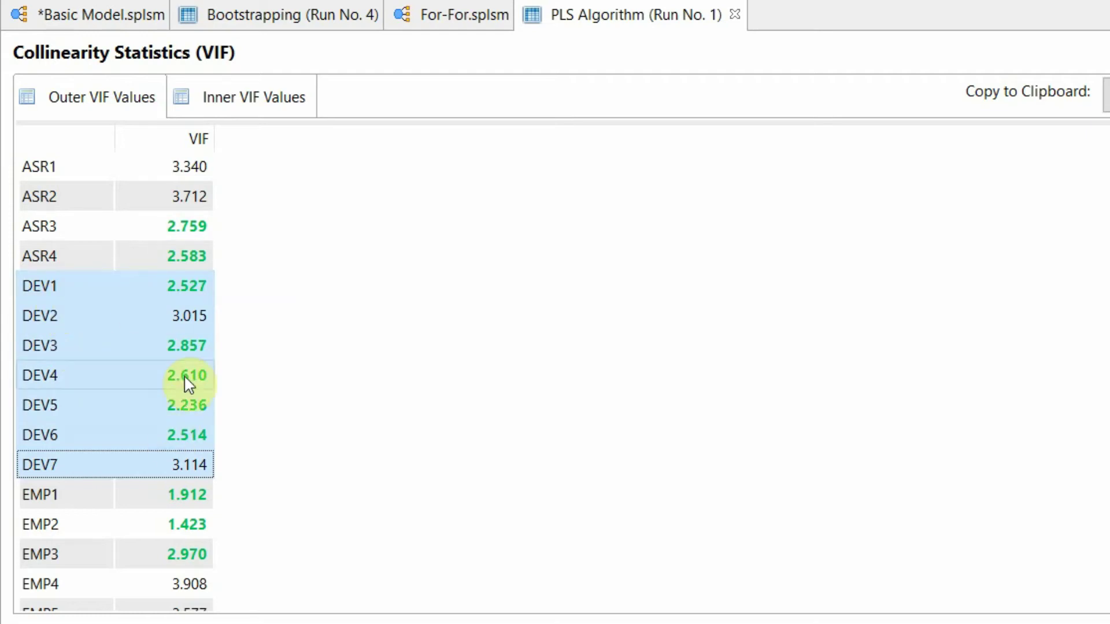
- Highlight the outer VIF values of indicators RW1 through VIS4
{"action": "scroll", "coordinate": [115, 381], "scroll_direction": "down", "scroll_amount": 10}
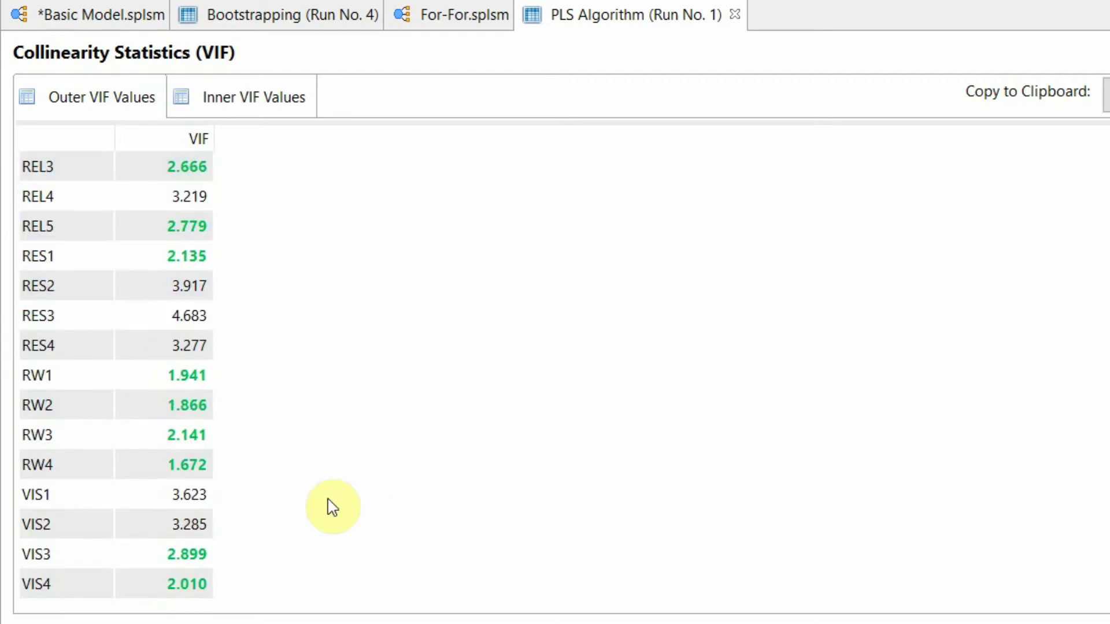
{"action": "left_click", "coordinate": [105, 382]}
{"action": "key", "text": "shift+Down"}
{"action": "key", "text": "shift+Down"}
{"action": "key", "text": "shift+Down"}
{"action": "key", "text": "shift+Down"}
{"action": "key", "text": "shift+Down"}
{"action": "key", "text": "shift+Down"}
{"action": "key", "text": "shift+Down"}
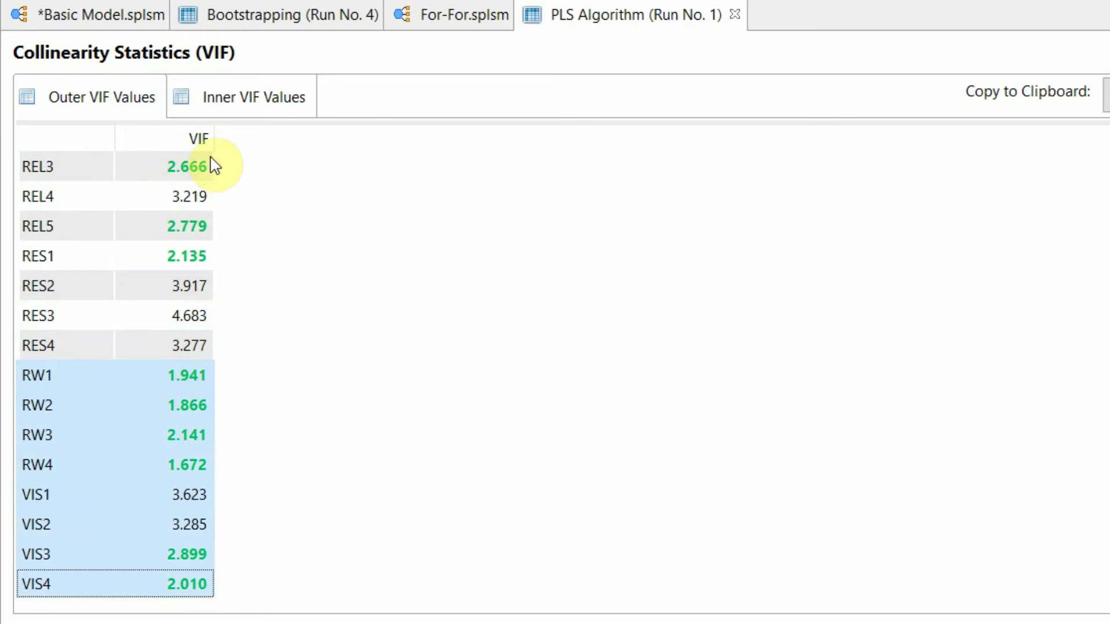
- Check the inner VIF values of the constructs and return to the outer VIF values
{"action": "left_click", "coordinate": [252, 99]}
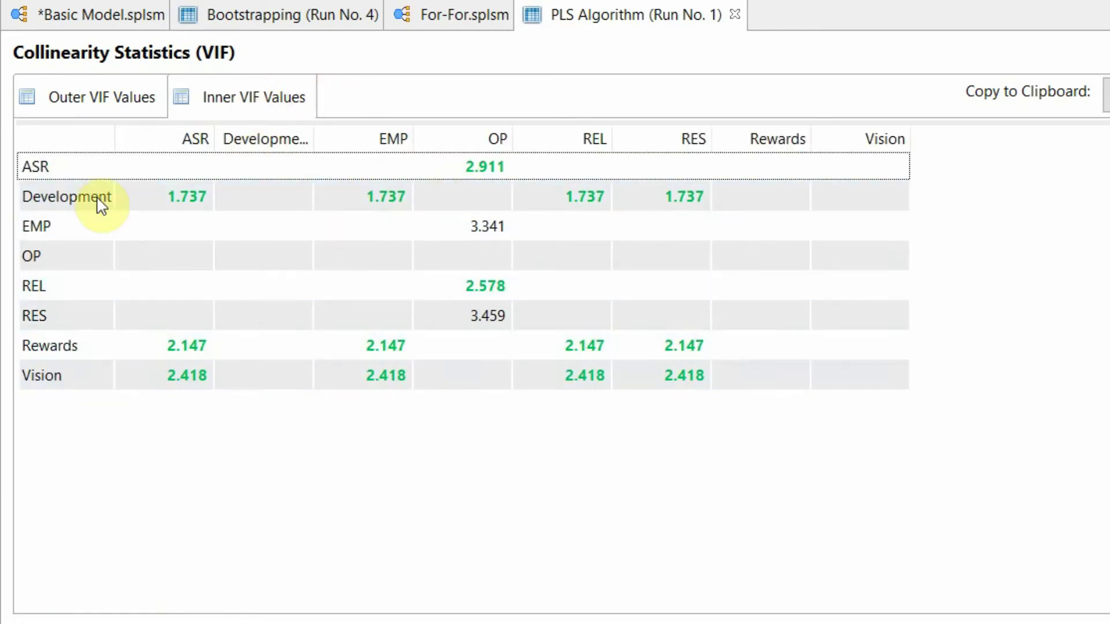
{"action": "left_click", "coordinate": [75, 95]}
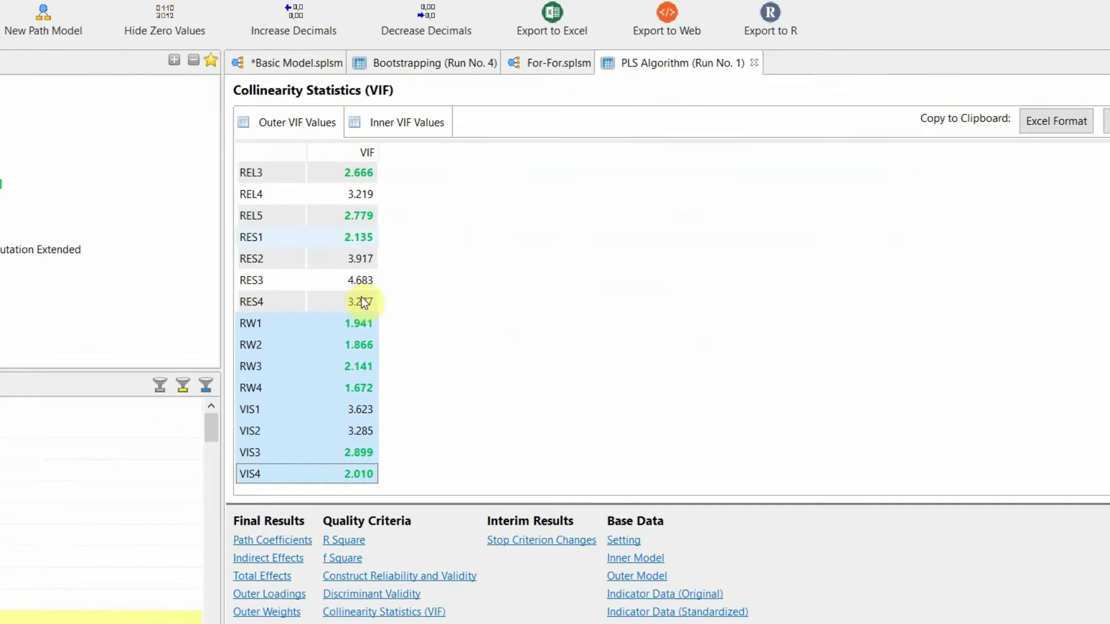
{"action": "left_click", "coordinate": [434, 529]}
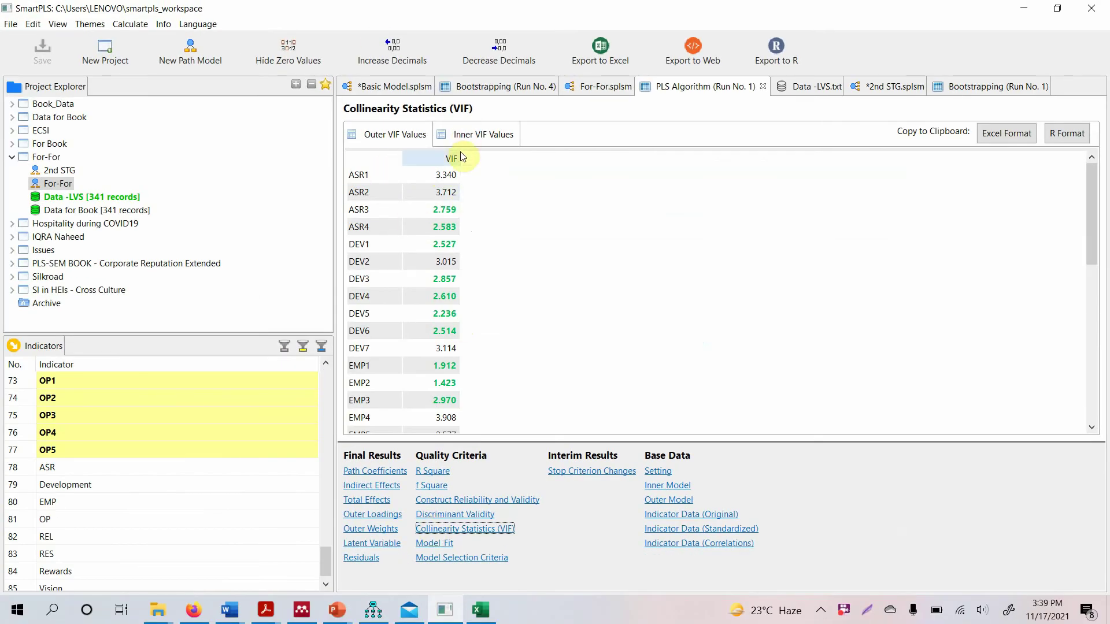
- Return to the For-For model and highlight the formative constructs Vision, Development and Rewards together with their indicators
{"action": "left_click", "coordinate": [584, 89]}
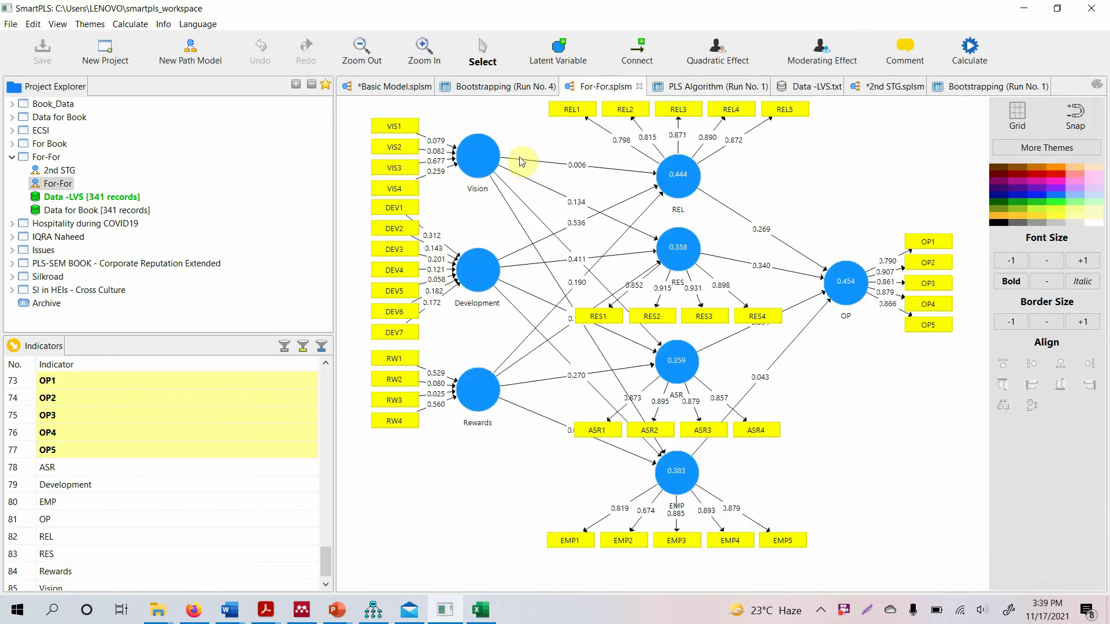
{"action": "left_click_drag", "start_coordinate": [356, 106], "coordinate": [518, 465]}
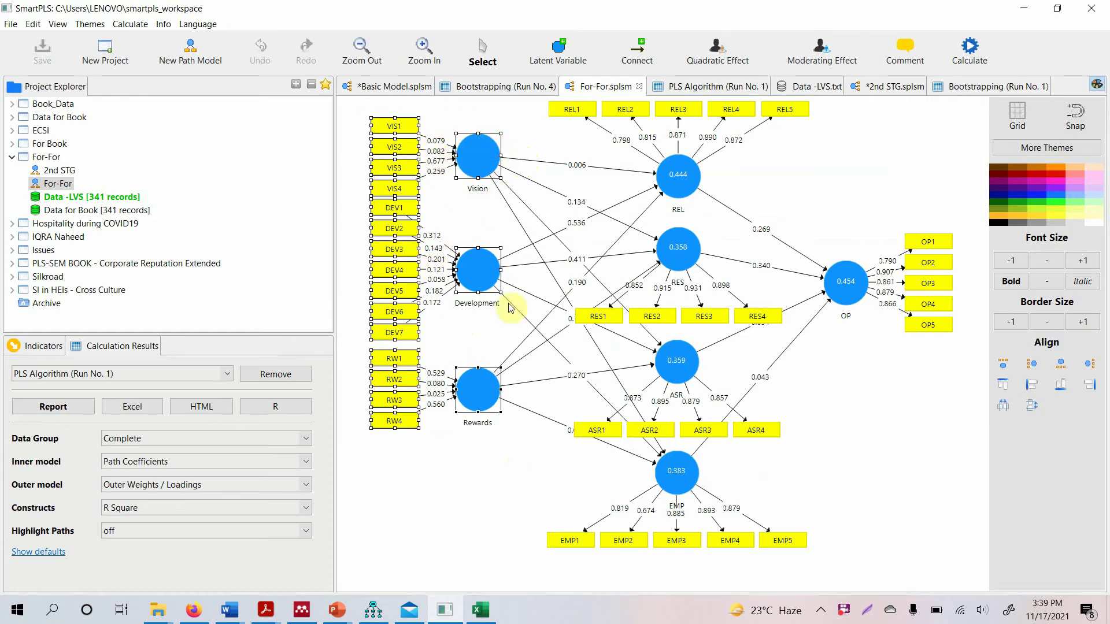
{"action": "left_click", "coordinate": [472, 519]}
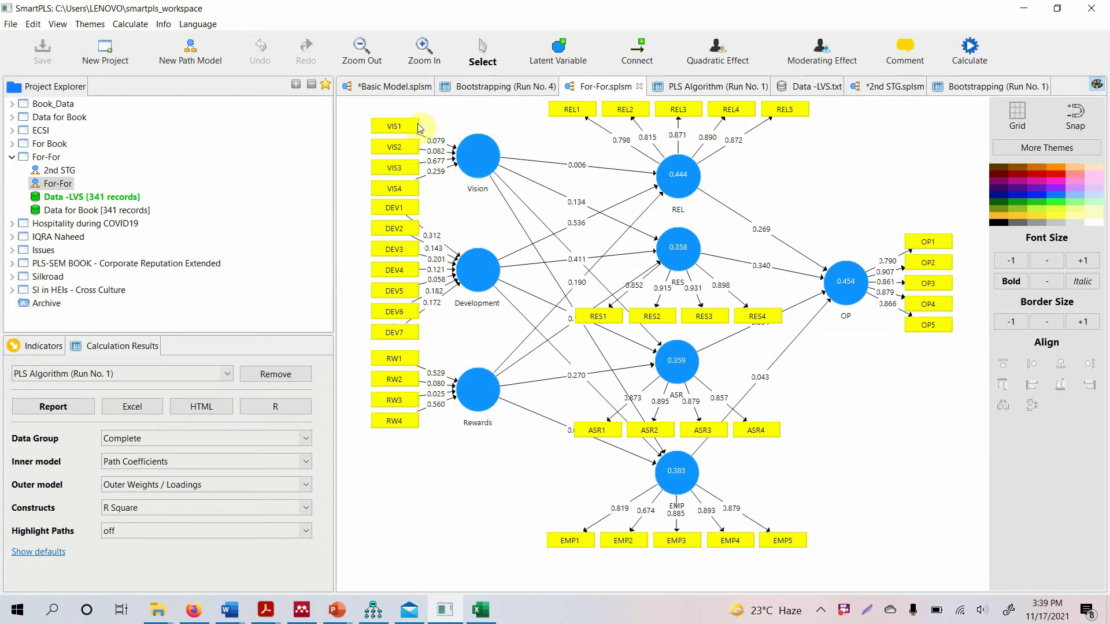
{"action": "left_click_drag", "start_coordinate": [403, 150], "coordinate": [509, 469]}
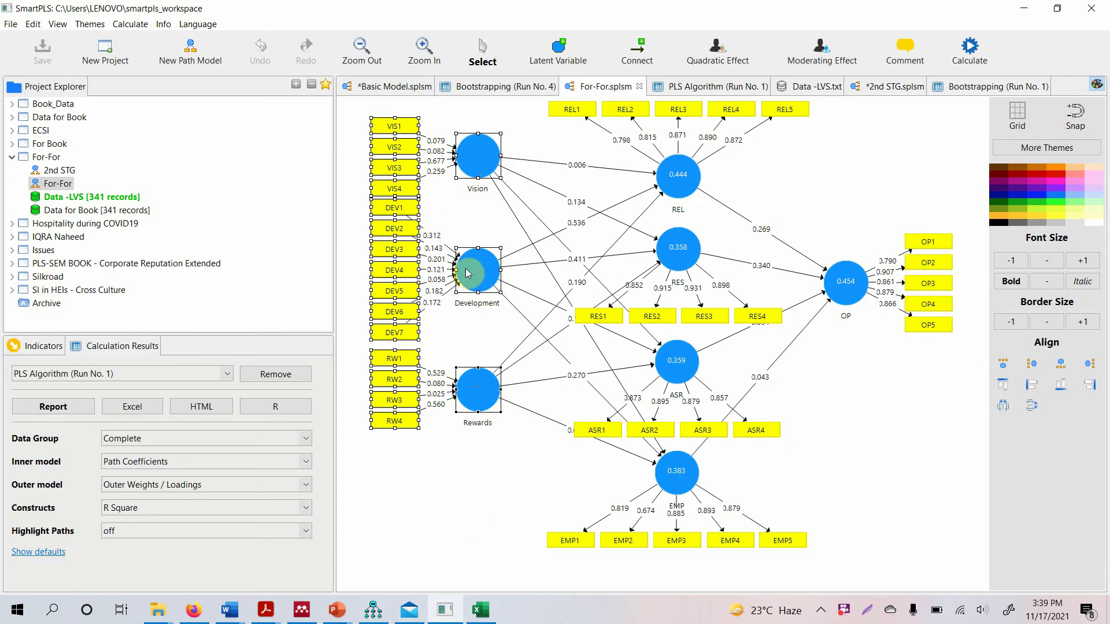
{"action": "left_click", "coordinate": [471, 464]}
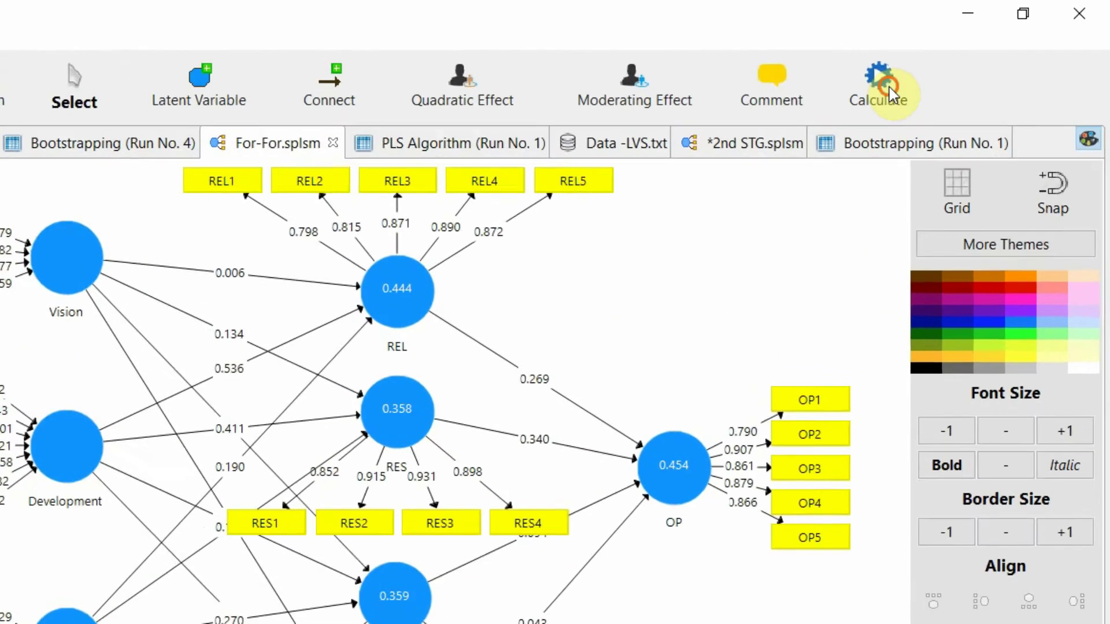
- Run complete bootstrapping on the For-For model with 500 subsamples, bias-corrected and accelerated intervals, a two-tailed test and 0.05 significance
{"action": "left_click", "coordinate": [969, 49]}
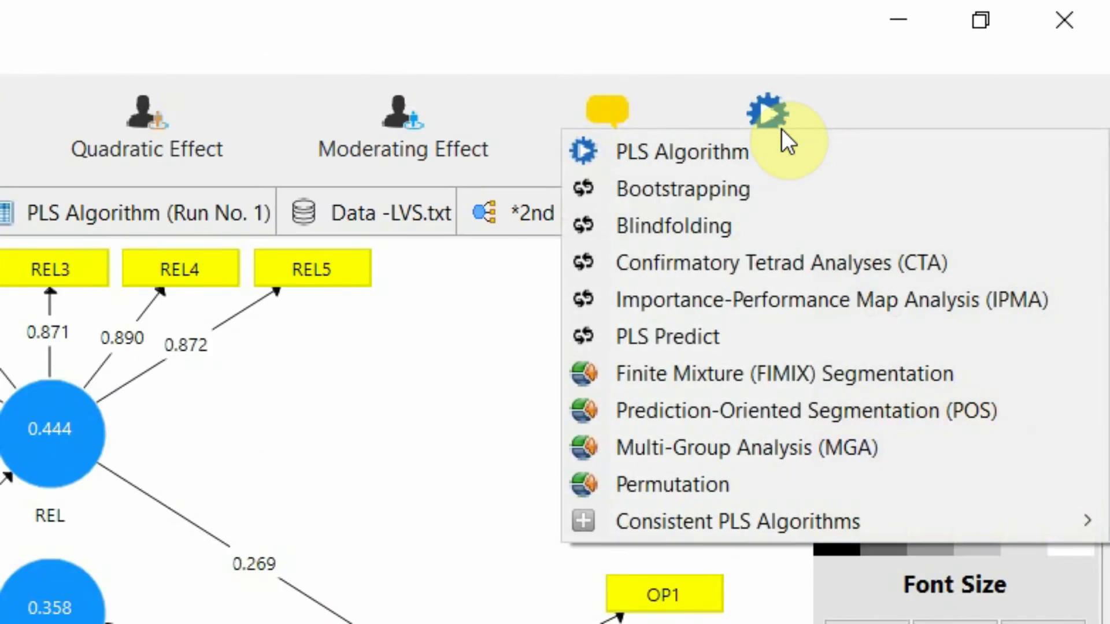
{"action": "left_click", "coordinate": [763, 199]}
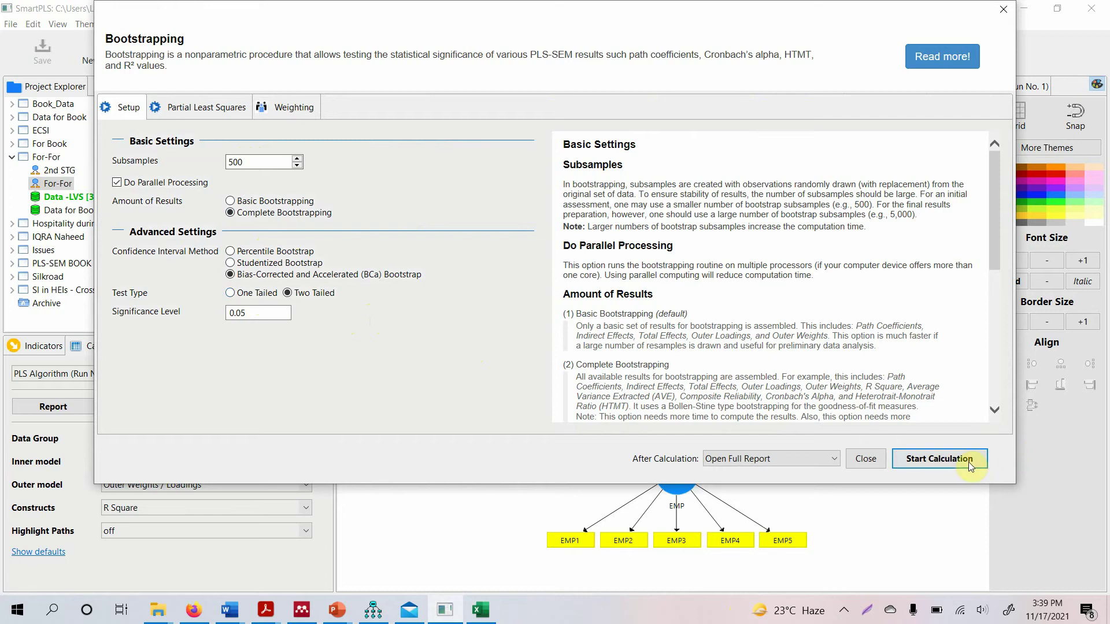
{"action": "left_click", "coordinate": [937, 460]}
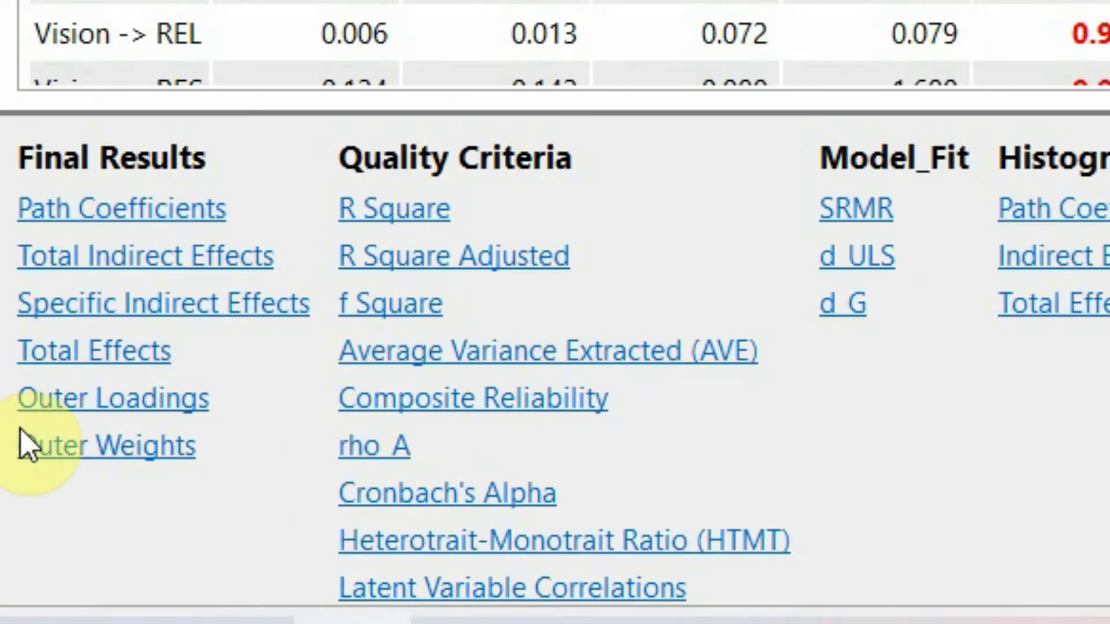
- Review the bootstrapped outer weights with the indicator name column widened, highlighting DEV1 through DEV7 and checking the Rewards and Vision indicators
{"action": "left_click", "coordinate": [116, 469]}
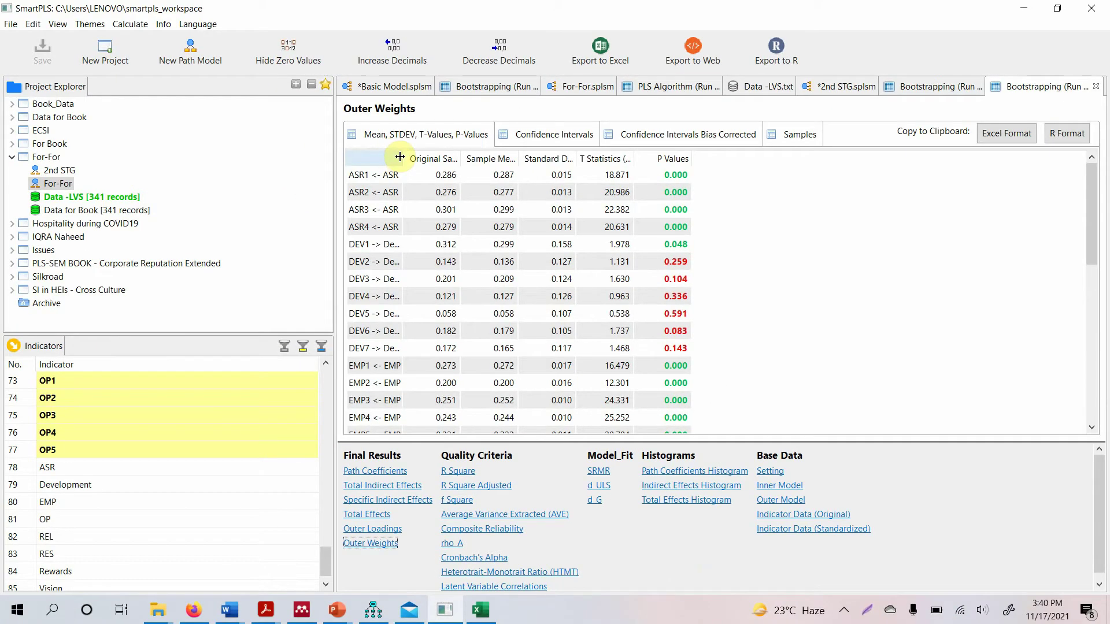
{"action": "left_click_drag", "start_coordinate": [399, 156], "coordinate": [503, 158]}
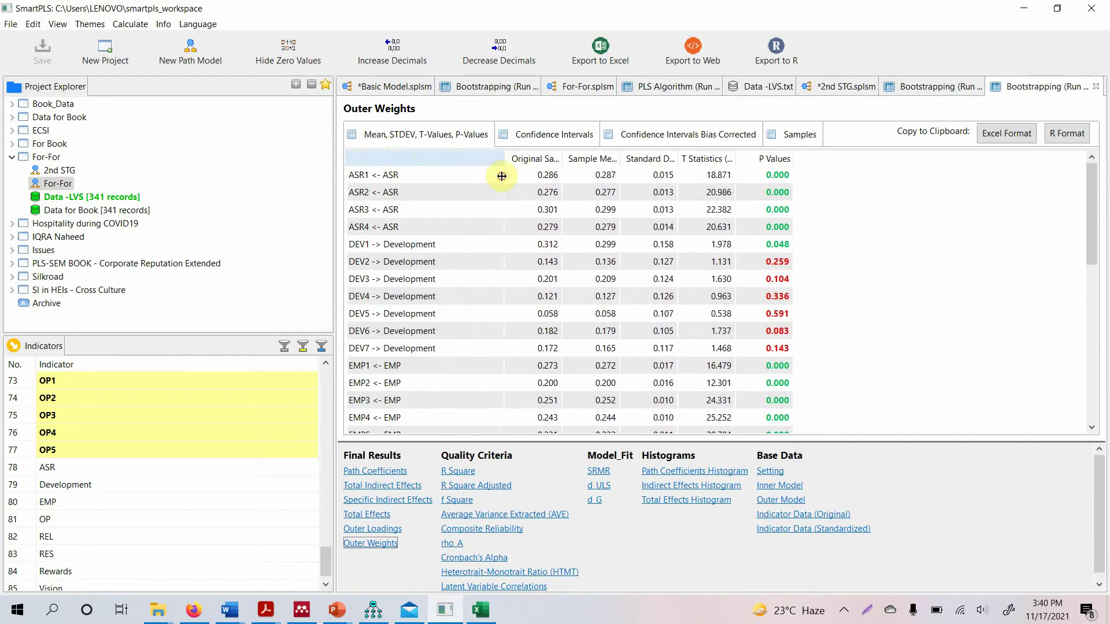
{"action": "left_click", "coordinate": [413, 248]}
{"action": "key", "text": "shift+Down"}
{"action": "key", "text": "shift+Down"}
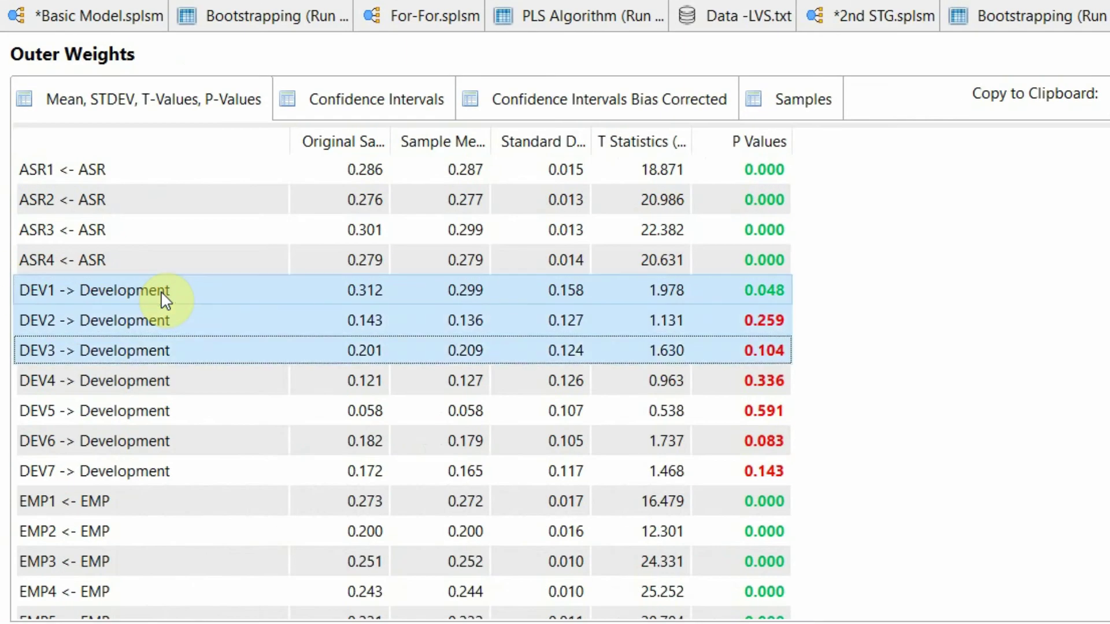
{"action": "key", "text": "shift+Down"}
{"action": "key", "text": "shift+Down"}
{"action": "key", "text": "shift+Down"}
{"action": "key", "text": "shift+Down"}
{"action": "key", "text": "shift+Up"}
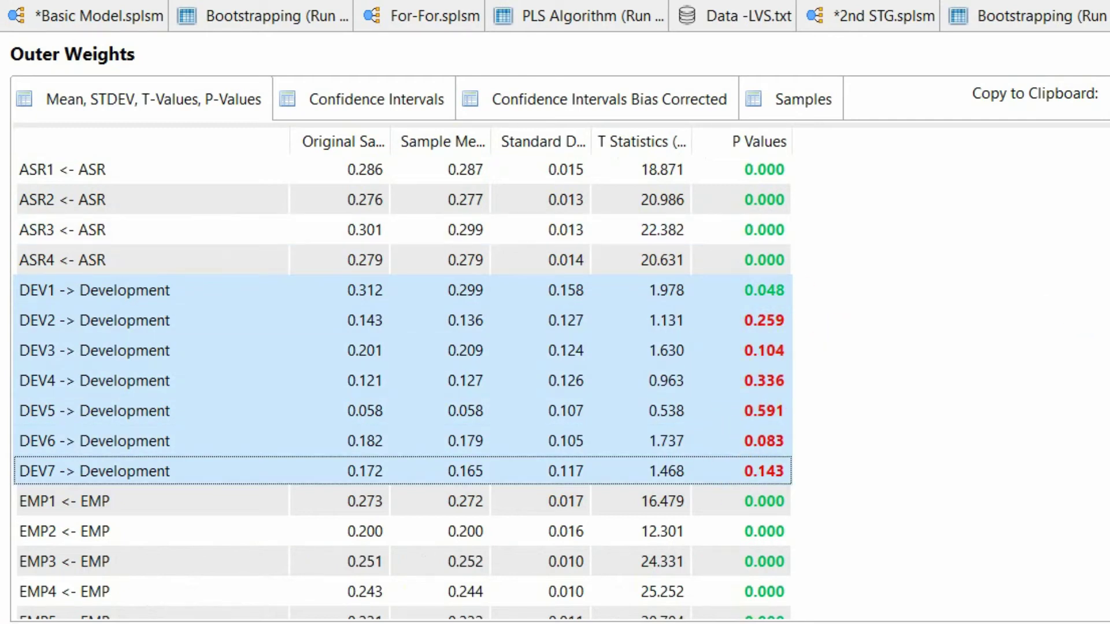
{"action": "scroll", "coordinate": [402, 382], "scroll_direction": "down", "scroll_amount": 10}
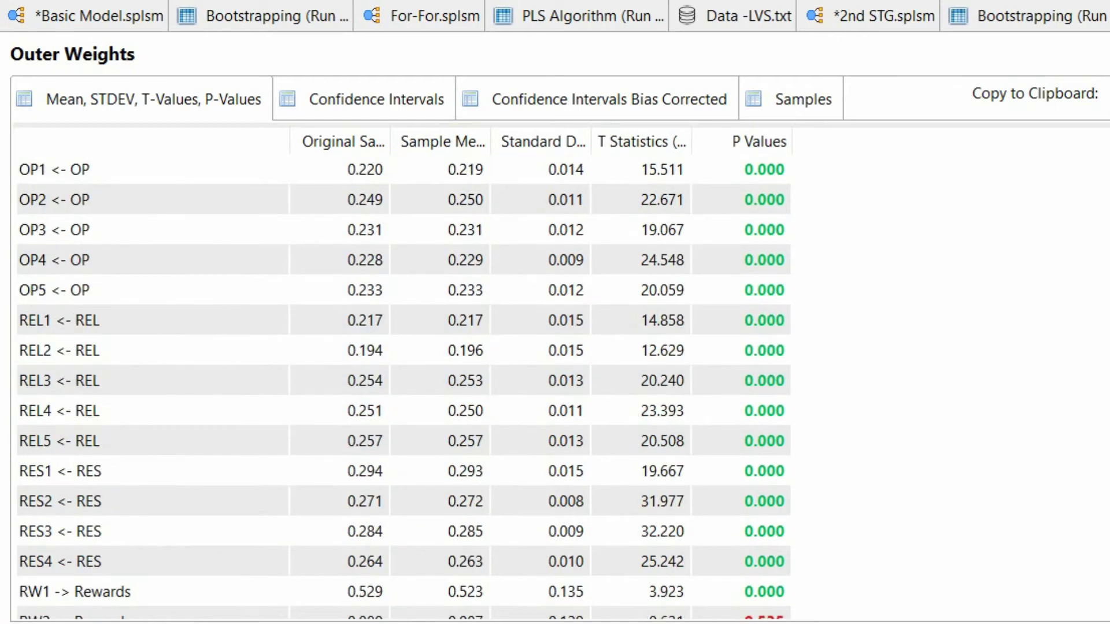
{"action": "left_click", "coordinate": [94, 382]}
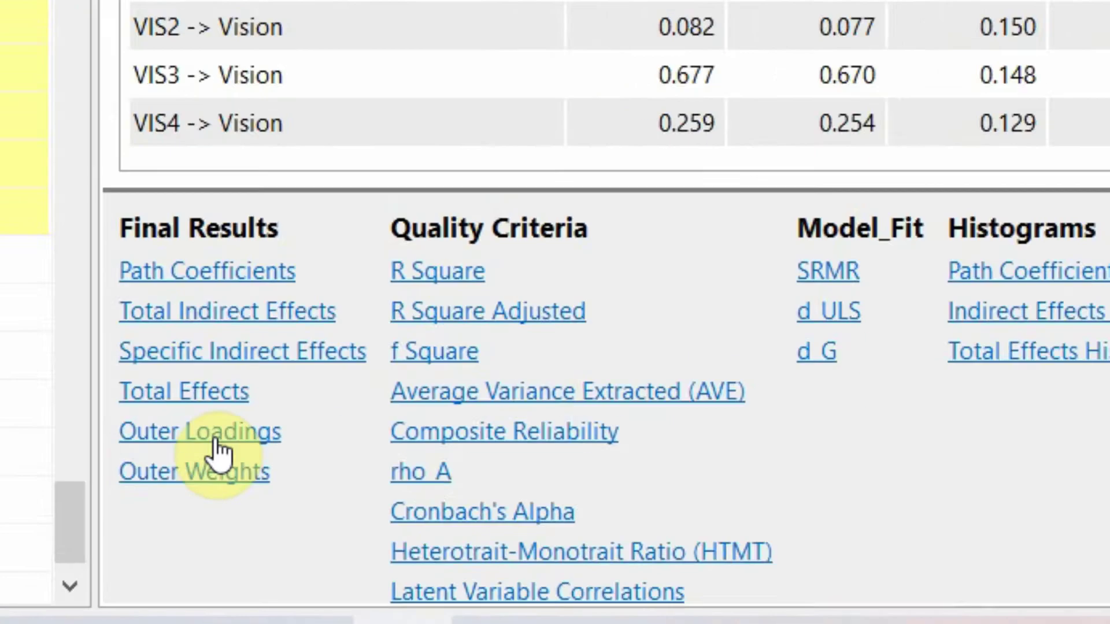
- Review the bootstrapped outer loadings with the name column widened, from the DEV indicators through the Rewards and Vision indicators
{"action": "left_click", "coordinate": [377, 530]}
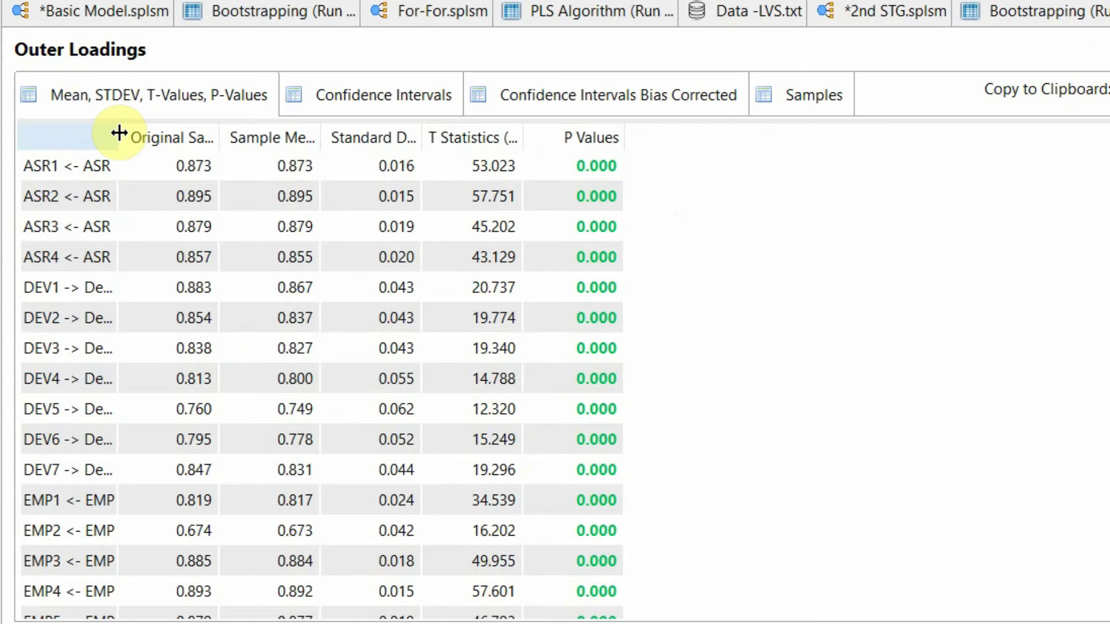
{"action": "left_click_drag", "start_coordinate": [150, 140], "coordinate": [396, 140]}
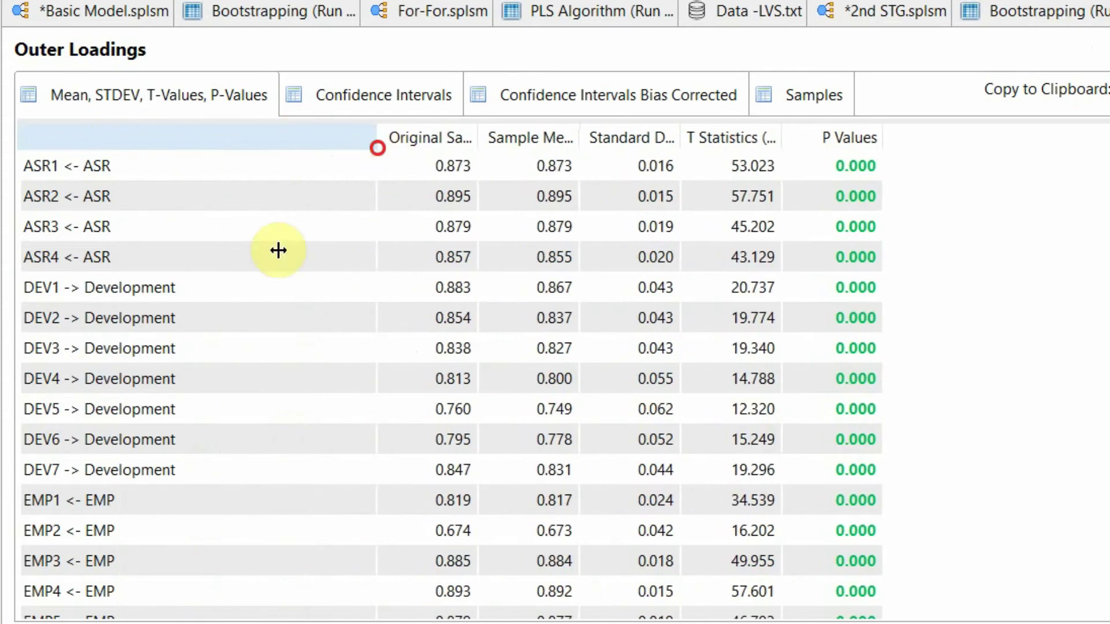
{"action": "left_click", "coordinate": [222, 295]}
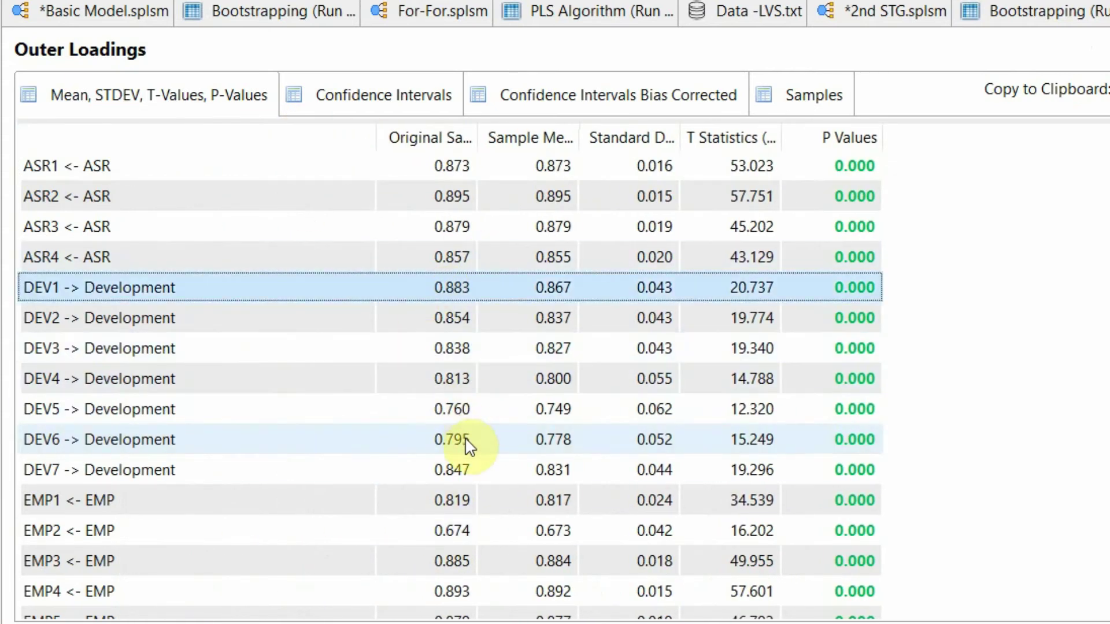
{"action": "scroll", "coordinate": [445, 454], "scroll_direction": "down", "scroll_amount": 10}
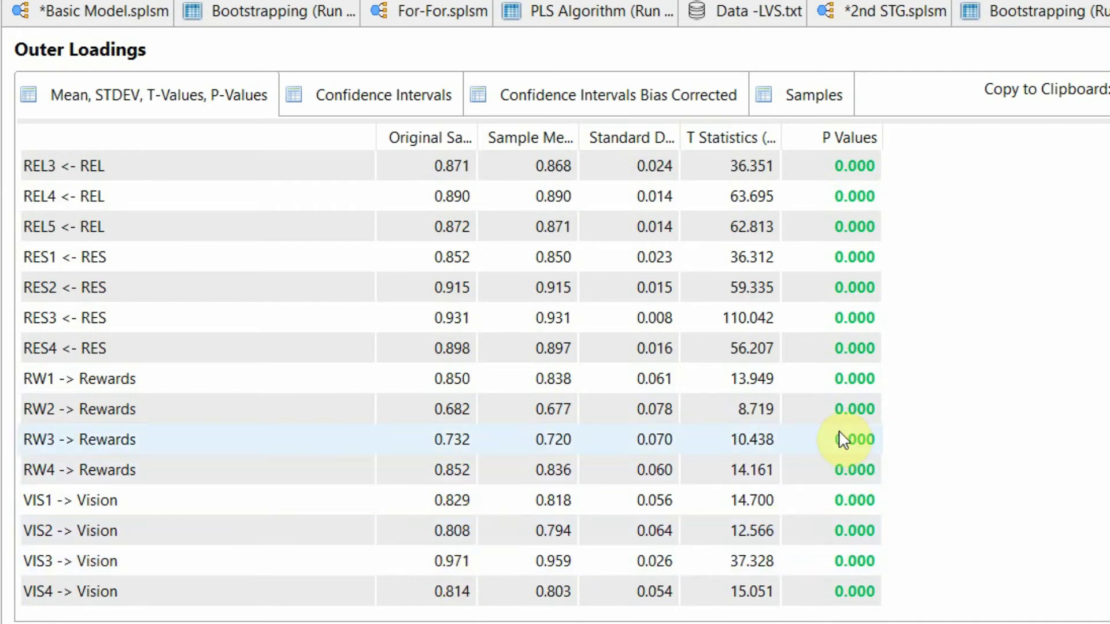
- Go back to the For-For model showing T-values and select Vision, Development and Rewards along with their indicators
{"action": "left_click", "coordinate": [442, 11]}
{"action": "left_click", "coordinate": [254, 161]}
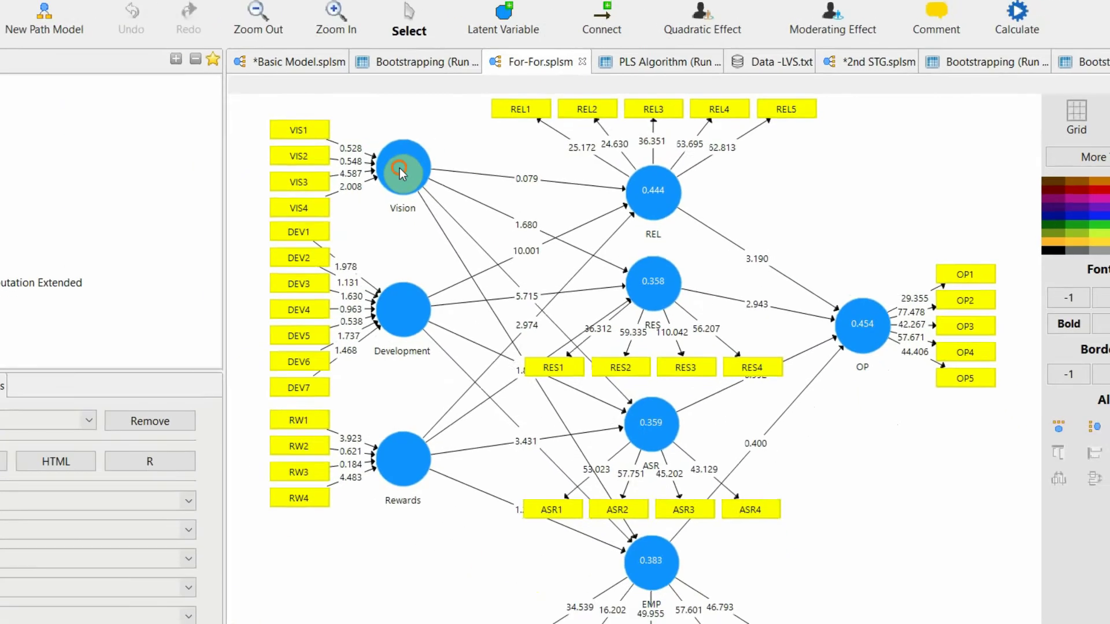
{"action": "left_click", "coordinate": [250, 373]}
{"action": "left_click", "coordinate": [253, 584]}
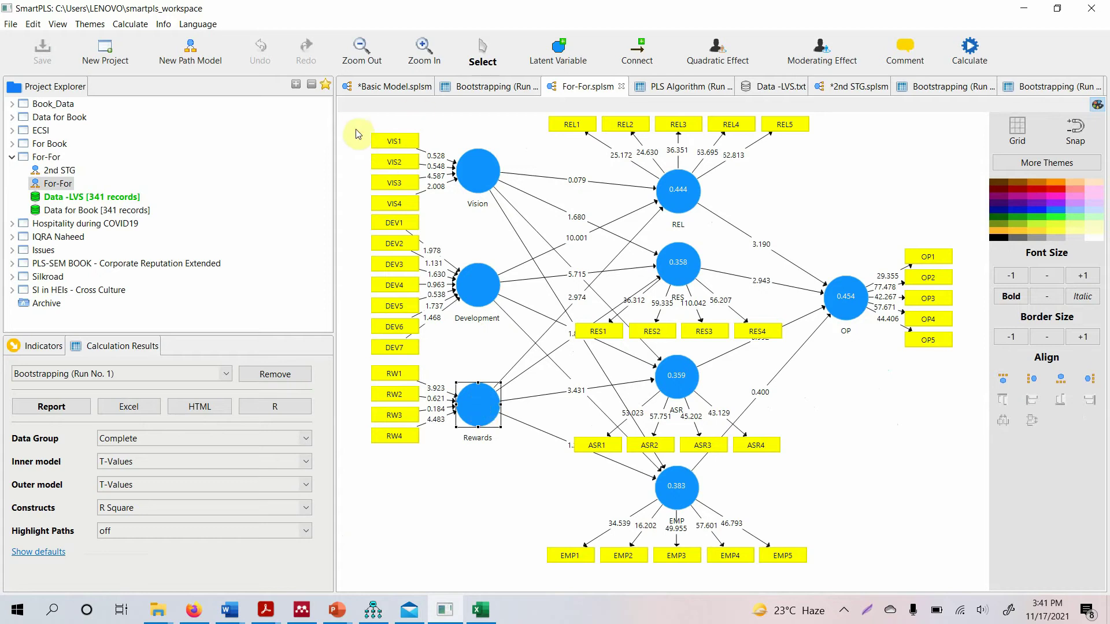
{"action": "left_click_drag", "start_coordinate": [364, 125], "coordinate": [524, 494]}
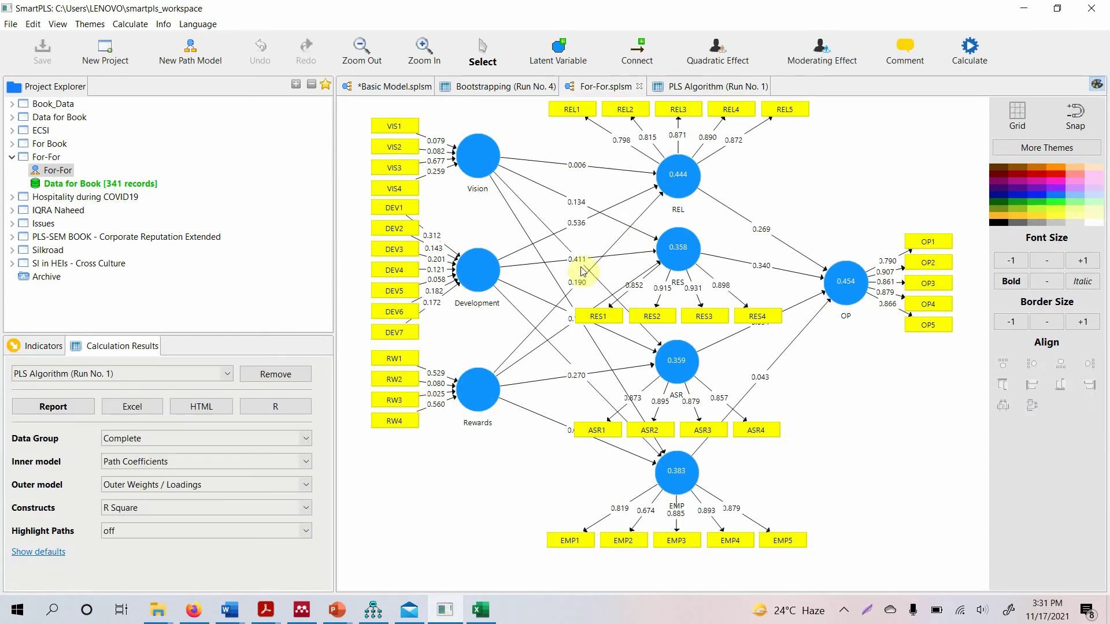
- Copy the latent variable scores from the PLS Algorithm report in Excel format and paste them into Data.csv in Excel, starting at BZ1
{"action": "left_click", "coordinate": [723, 87]}
{"action": "left_click", "coordinate": [379, 532]}
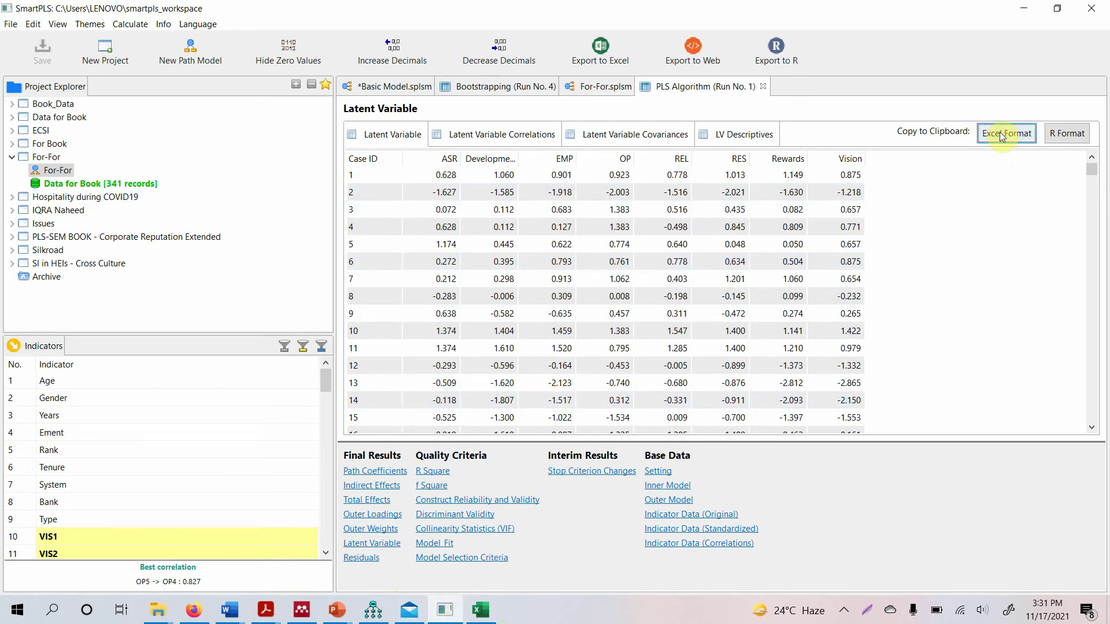
{"action": "left_click", "coordinate": [484, 618]}
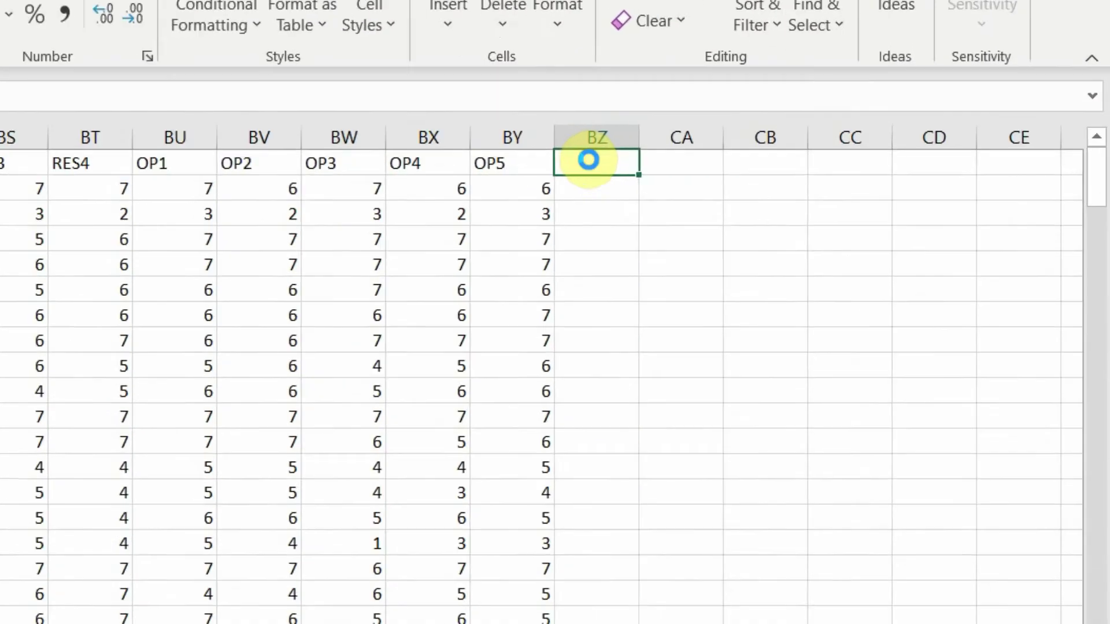
{"action": "key", "text": "ctrl+v"}
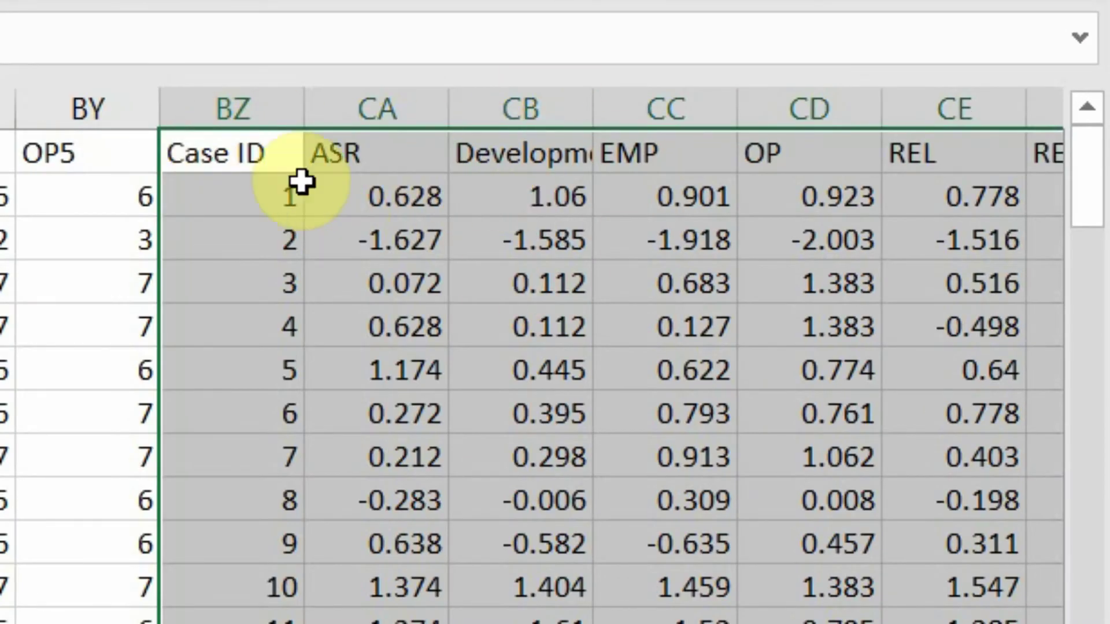
- Check the pasted score headers ASR, Development and EMP, and delete the Case ID column BZ
{"action": "left_click", "coordinate": [350, 141]}
{"action": "left_click", "coordinate": [564, 154]}
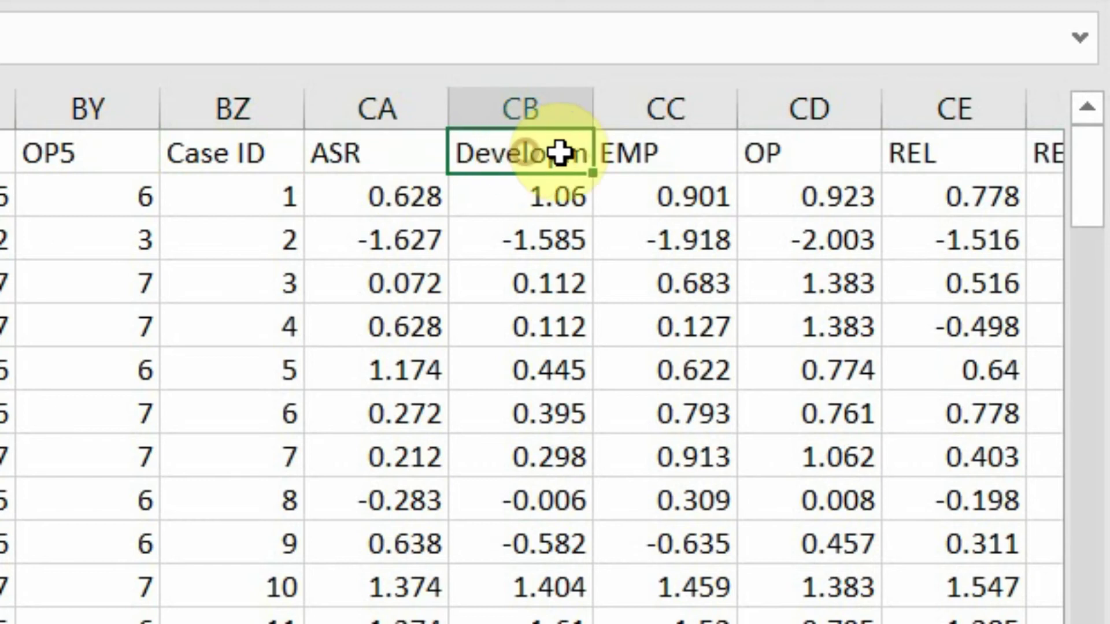
{"action": "left_click", "coordinate": [641, 154]}
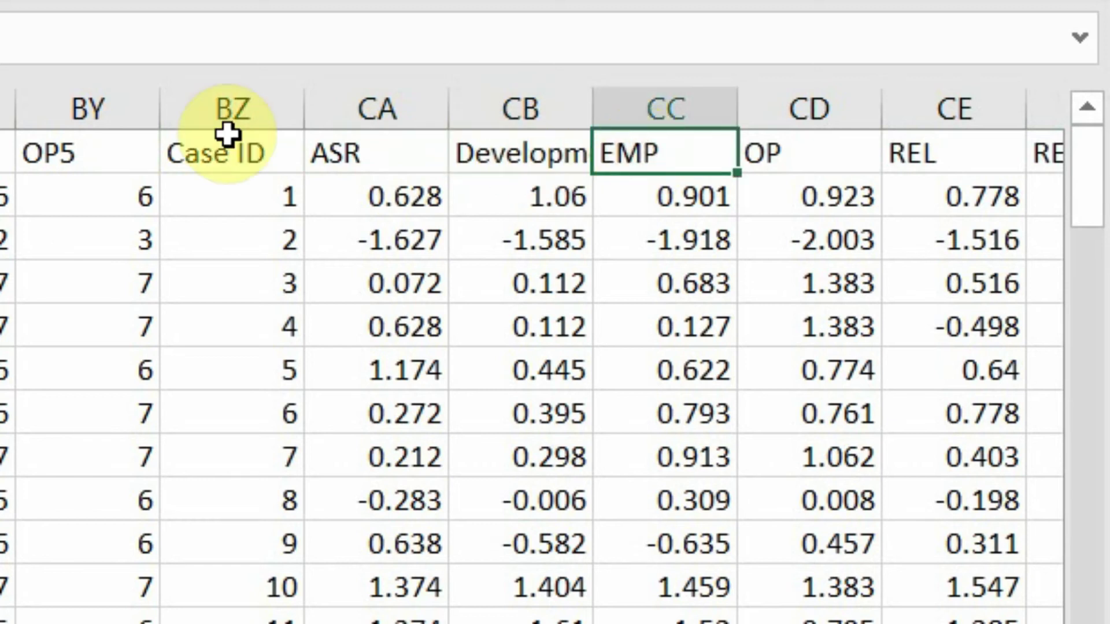
{"action": "left_click", "coordinate": [347, 138]}
{"action": "left_click", "coordinate": [249, 99]}
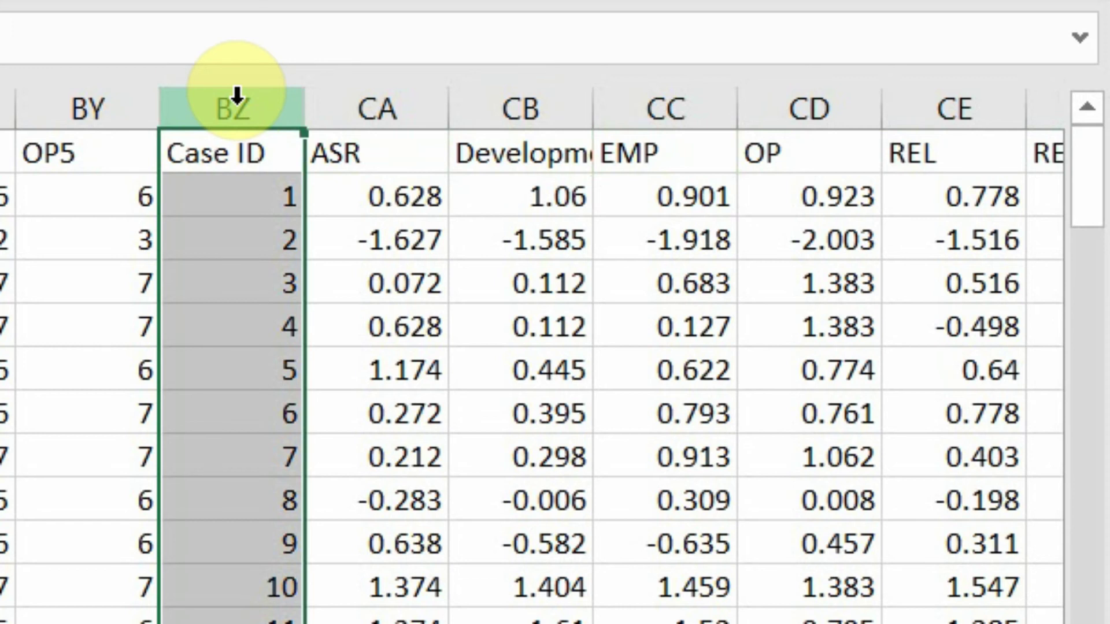
{"action": "right_click", "coordinate": [238, 102]}
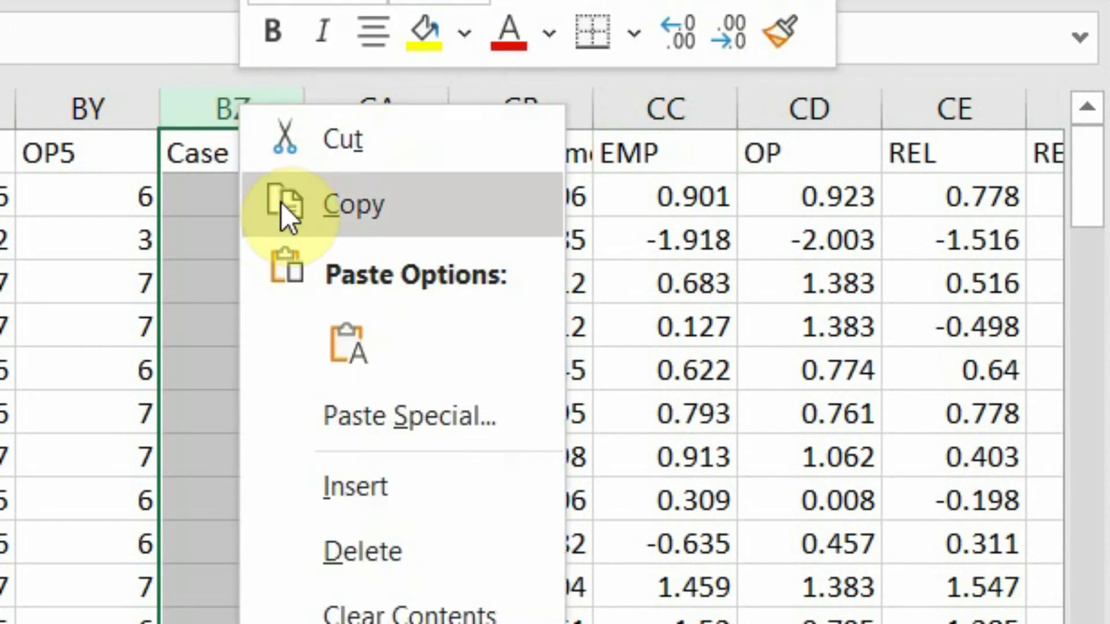
{"action": "left_click", "coordinate": [341, 545]}
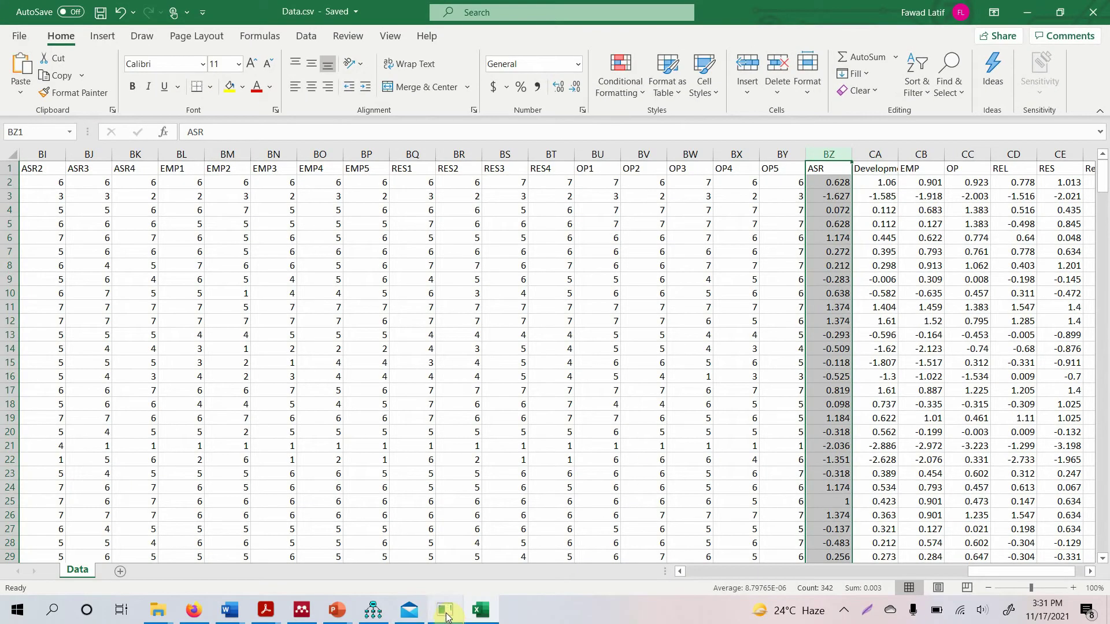
- Switch to SmartPLS and import Data.csv from the "5. For-For - Higher Order Construct" folder into the For-For project as "Data -LVS"
{"action": "left_click", "coordinate": [445, 612]}
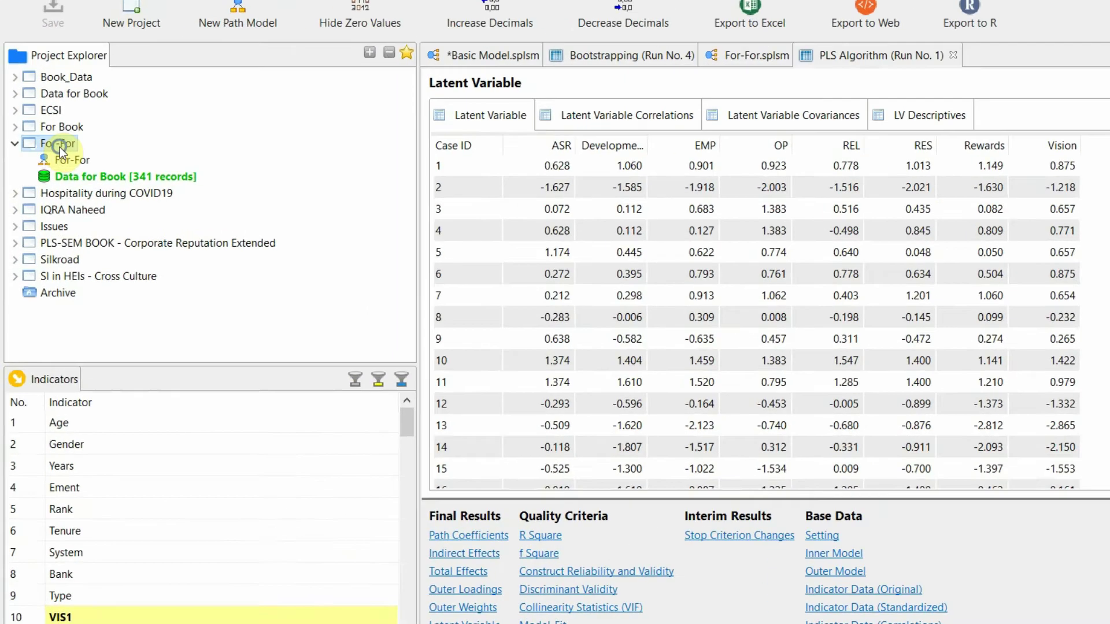
{"action": "right_click", "coordinate": [48, 162]}
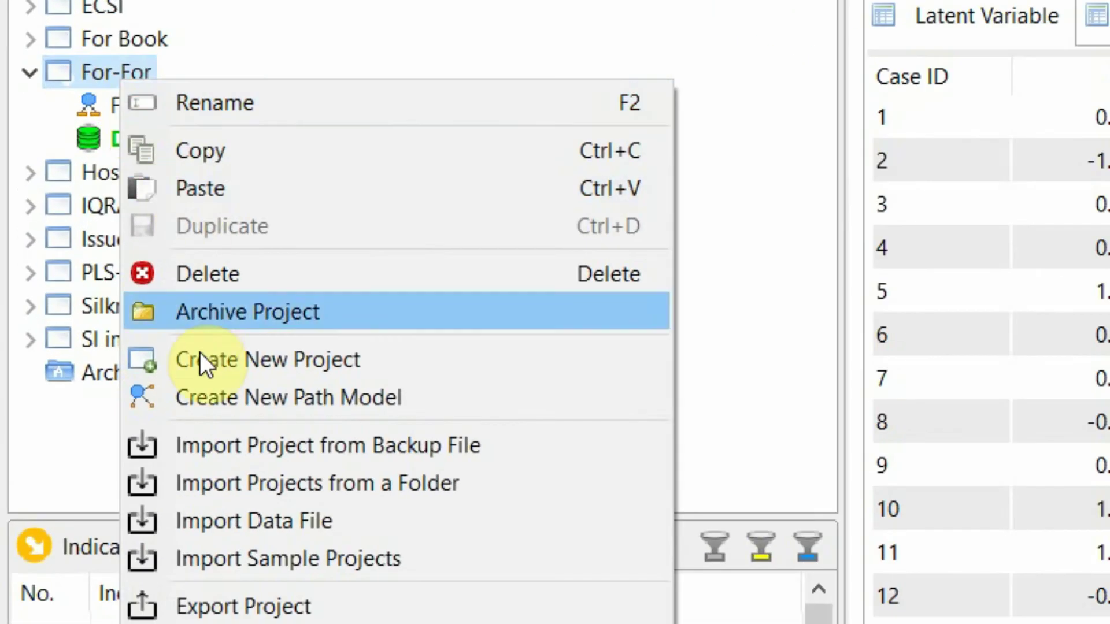
{"action": "left_click", "coordinate": [230, 522]}
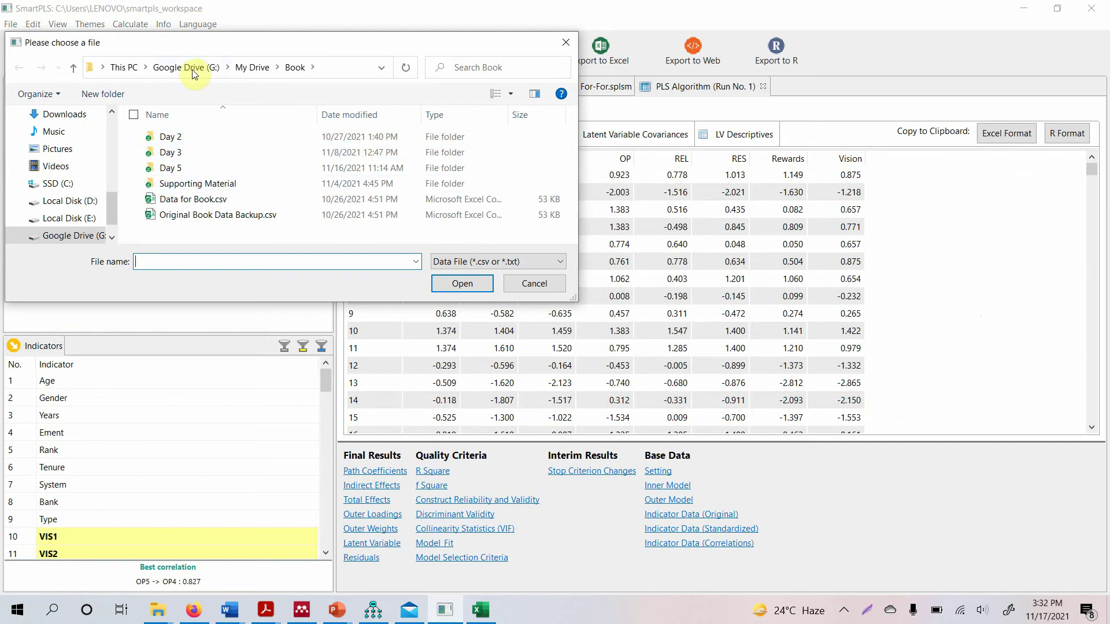
{"action": "left_click", "coordinate": [191, 69]}
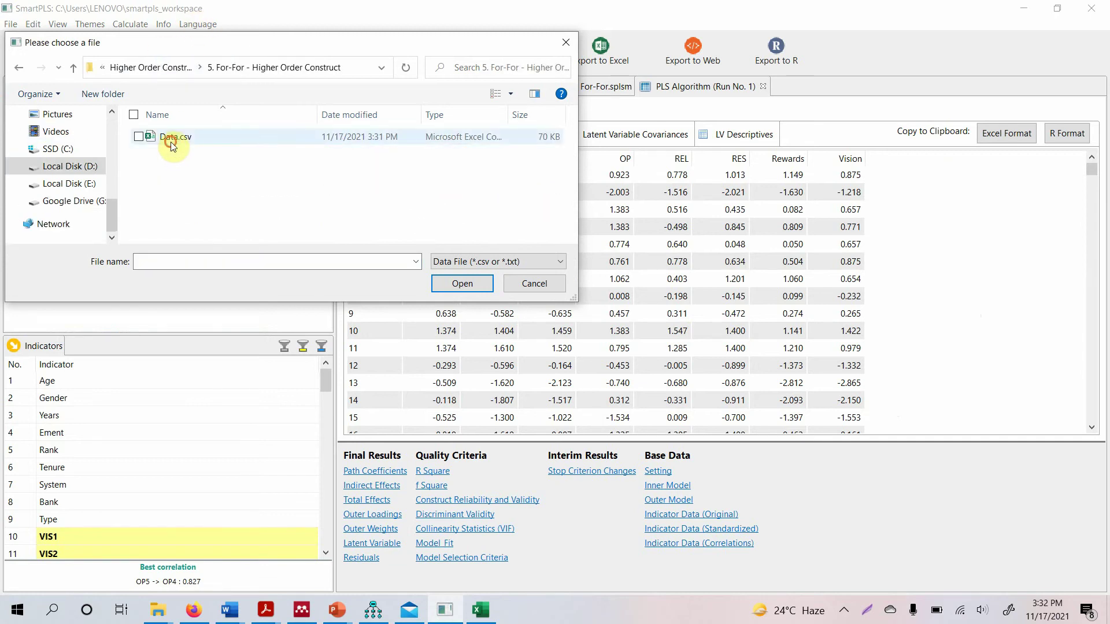
{"action": "left_click", "coordinate": [171, 140]}
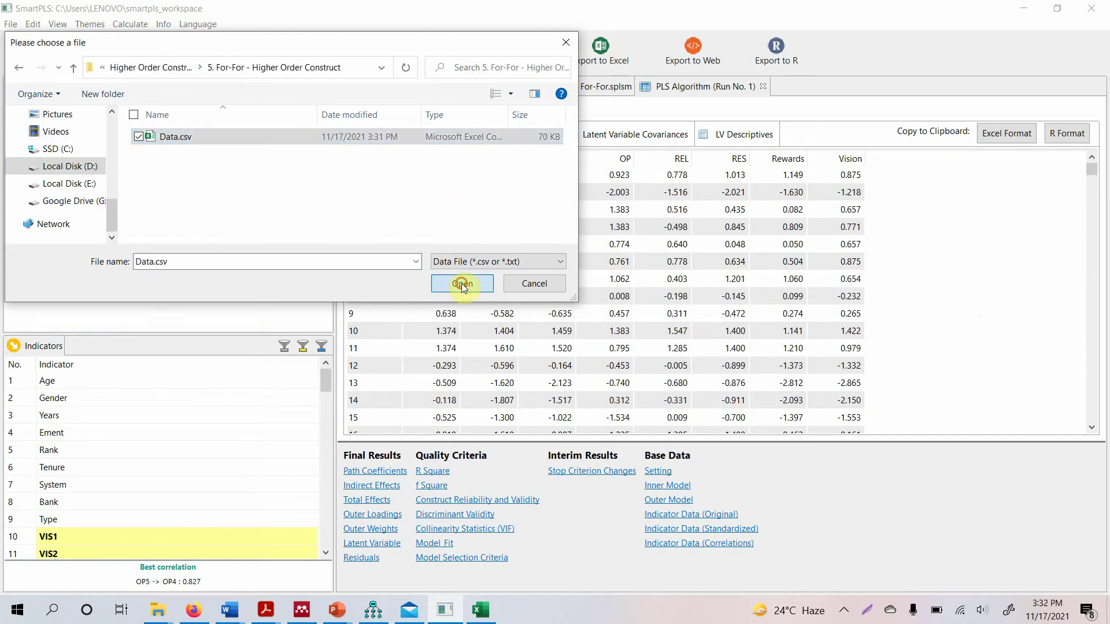
{"action": "left_click", "coordinate": [461, 283]}
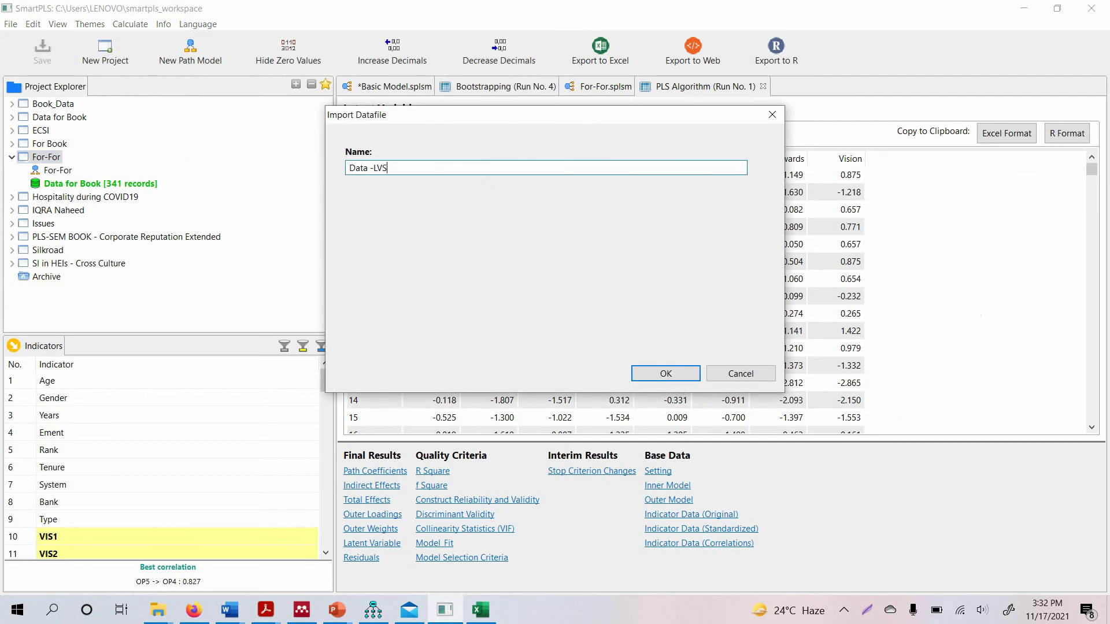
{"action": "left_click", "coordinate": [683, 373]}
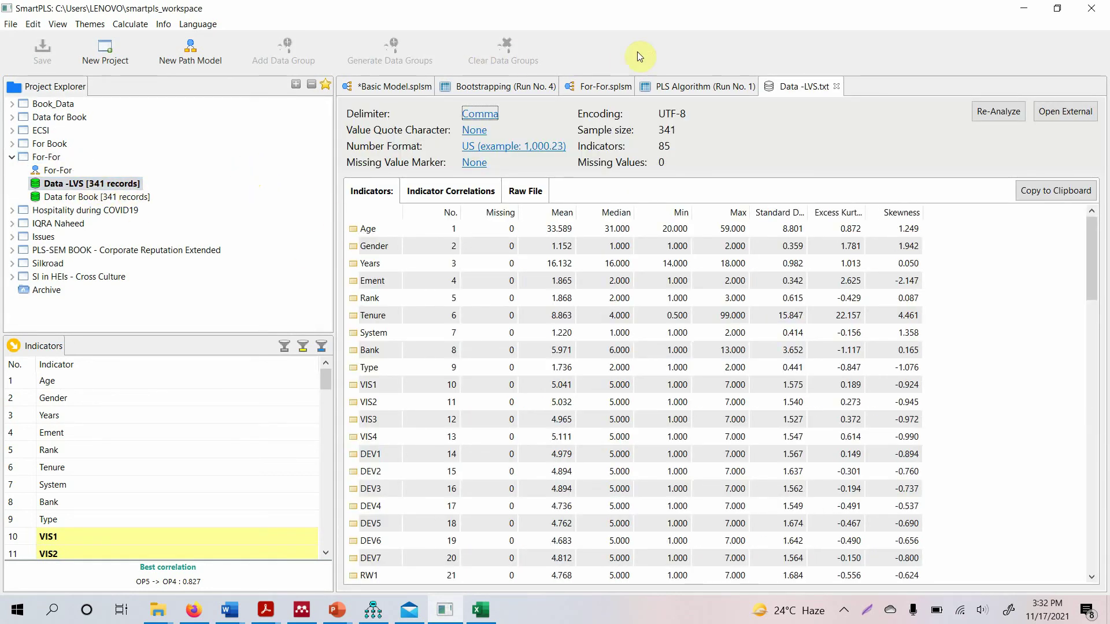
- Create a new path model named "2nd STG" in the For-For project
{"action": "double_click", "coordinate": [58, 170]}
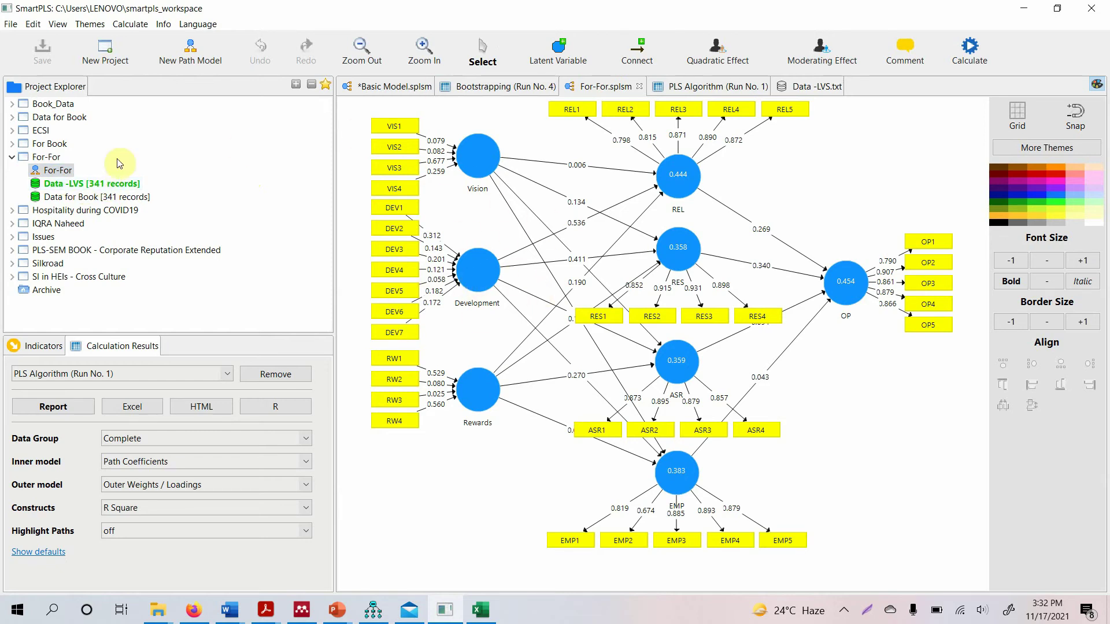
{"action": "right_click", "coordinate": [53, 172]}
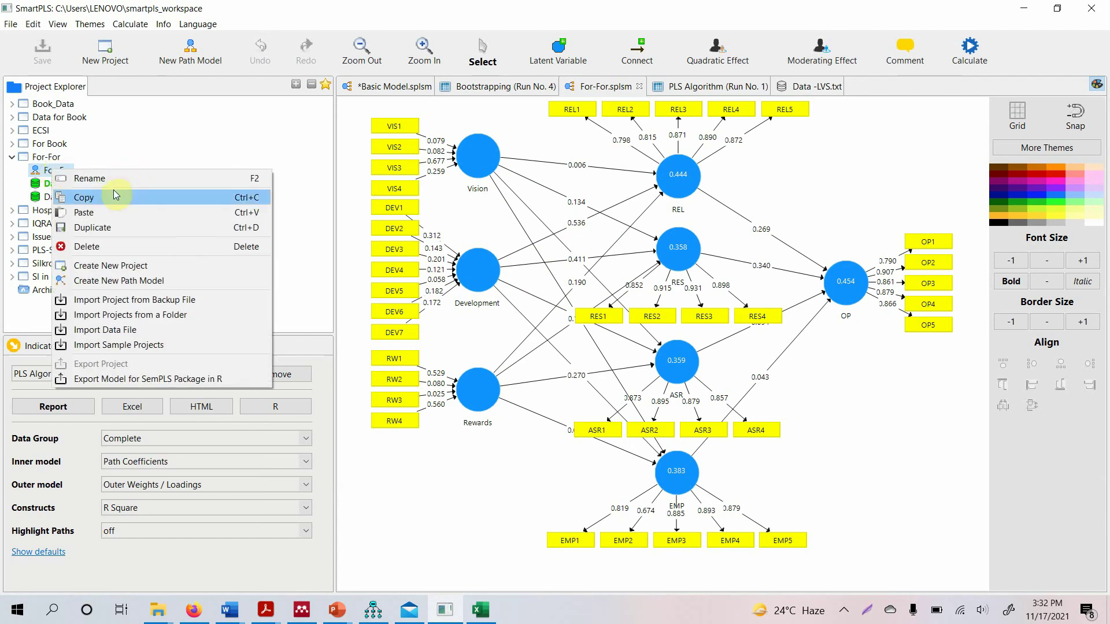
{"action": "left_click", "coordinate": [111, 281]}
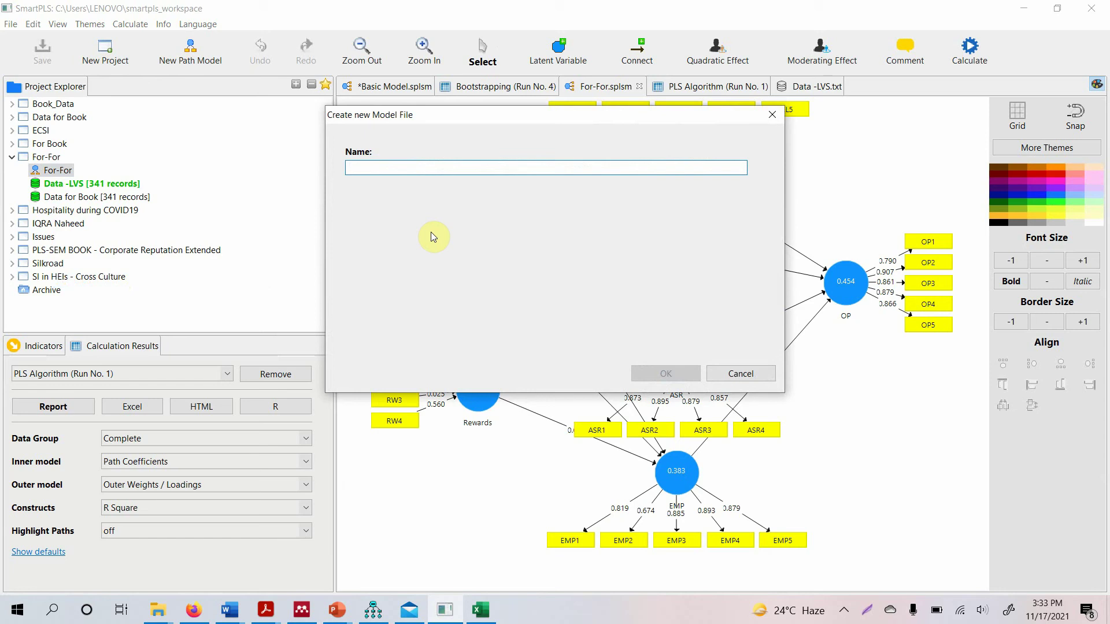
{"action": "type", "text": "2nd STG"}
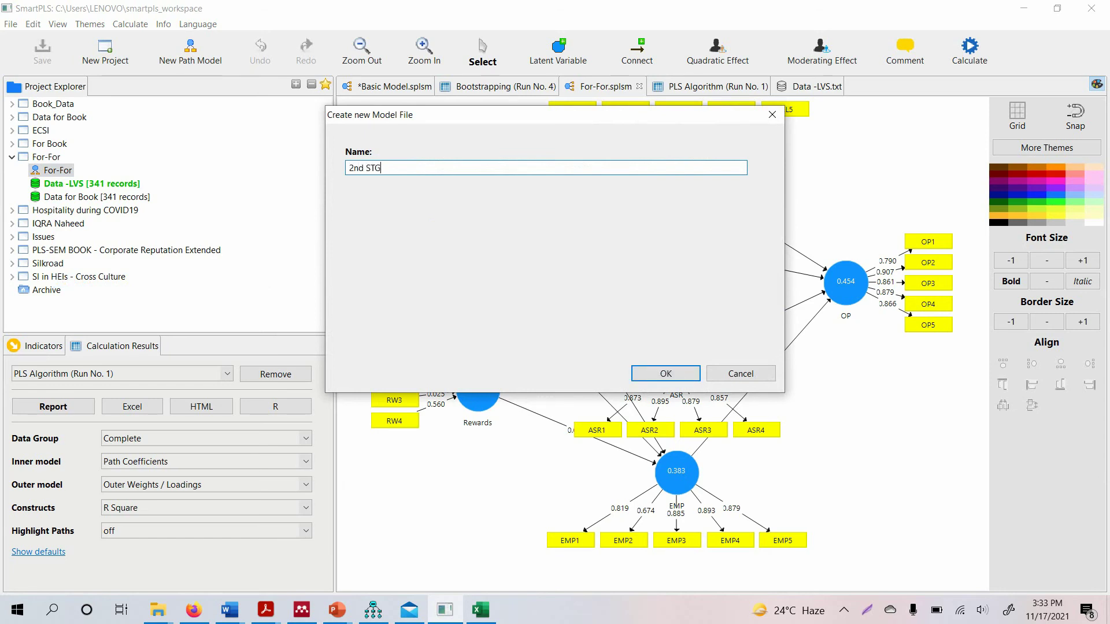
{"action": "left_click", "coordinate": [652, 375]}
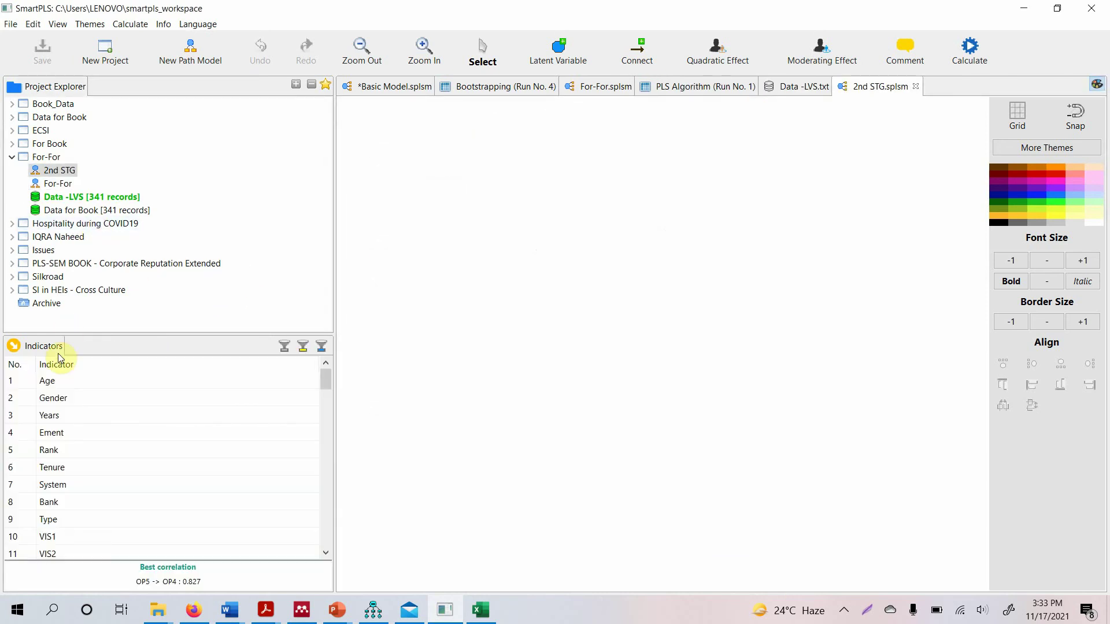
- Add a latent variable to the 2nd STG model with the Development, Rewards and Vision scores as its indicators
{"action": "left_click", "coordinate": [326, 377]}
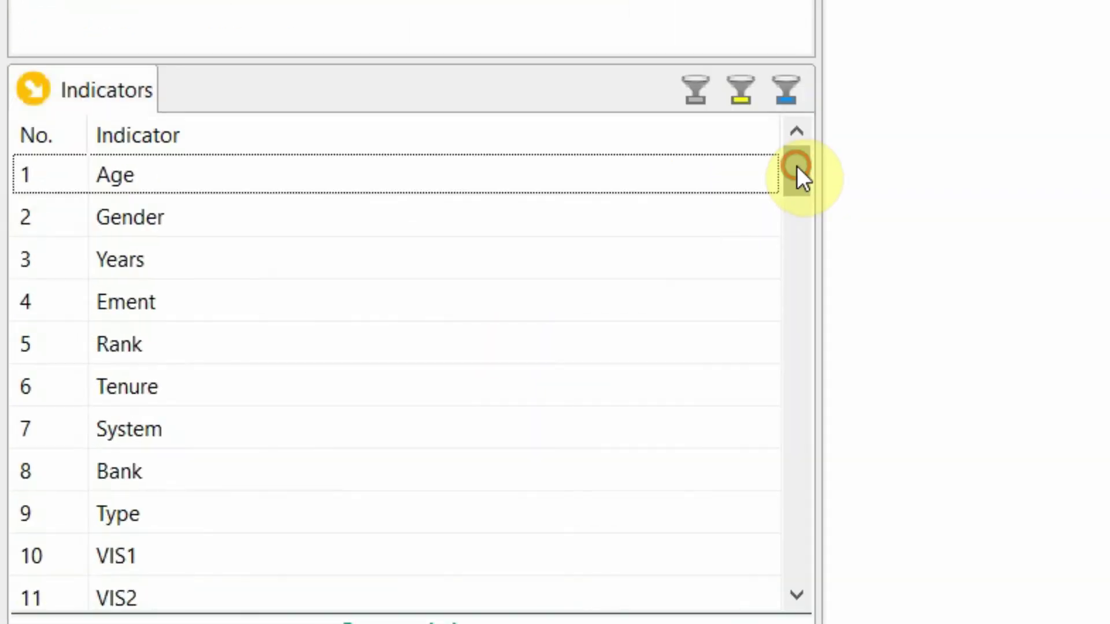
{"action": "left_click_drag", "start_coordinate": [797, 166], "coordinate": [819, 603]}
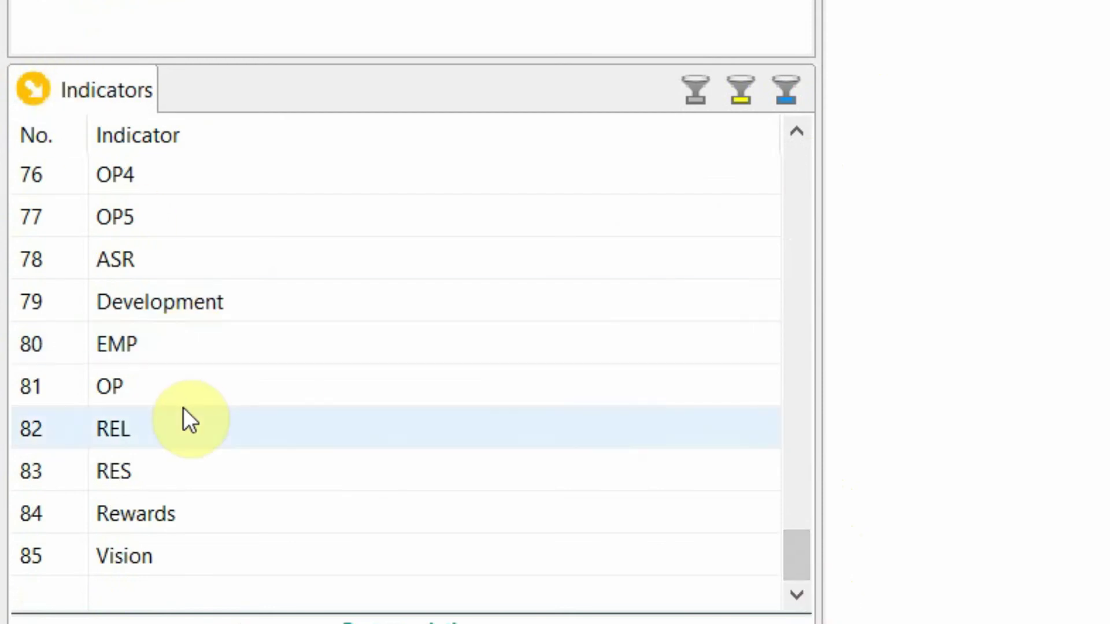
{"action": "left_click", "coordinate": [180, 516]}
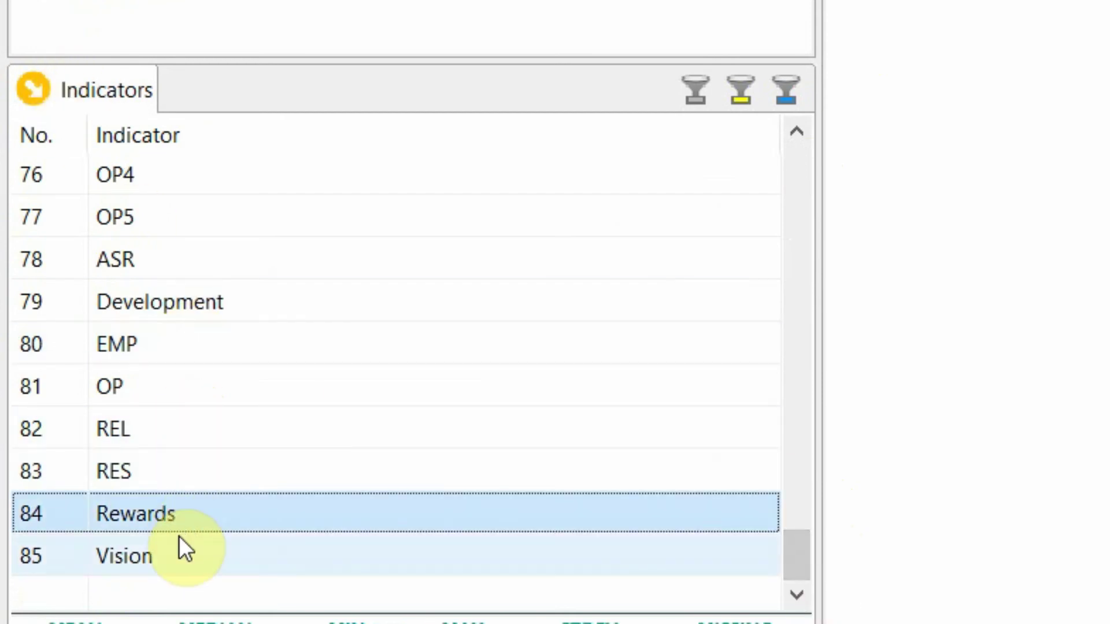
{"action": "left_click", "coordinate": [178, 537], "text": "shift"}
{"action": "left_click", "coordinate": [214, 297], "text": "ctrl"}
{"action": "left_click_drag", "start_coordinate": [214, 297], "coordinate": [1109, 0]}
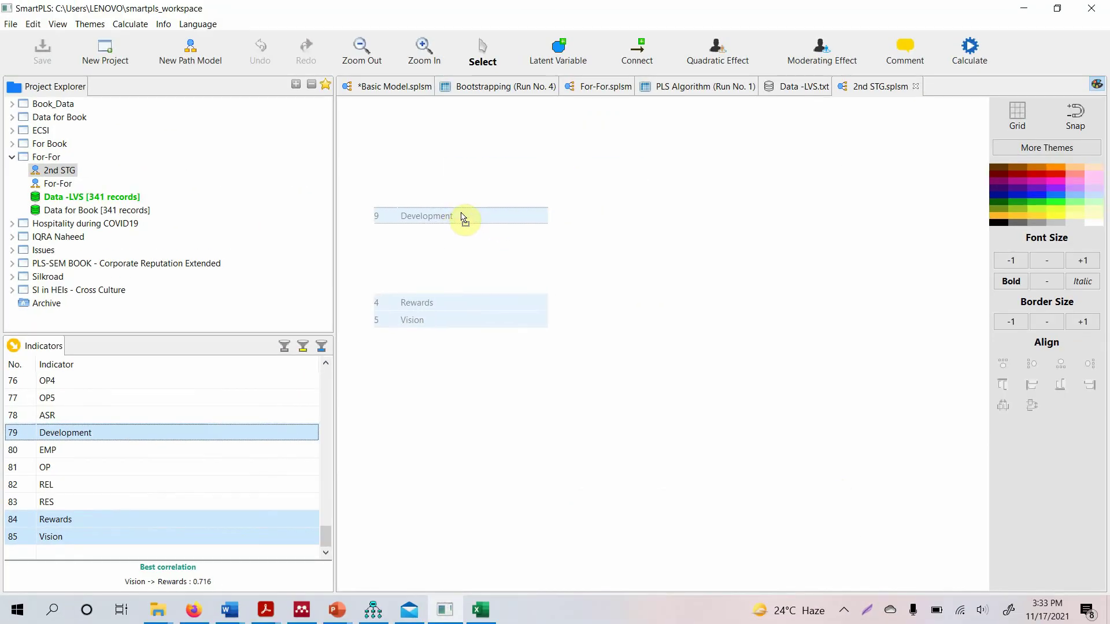
{"action": "left_click_drag", "start_coordinate": [463, 218], "coordinate": [463, 217]}
{"action": "left_click", "coordinate": [484, 249]}
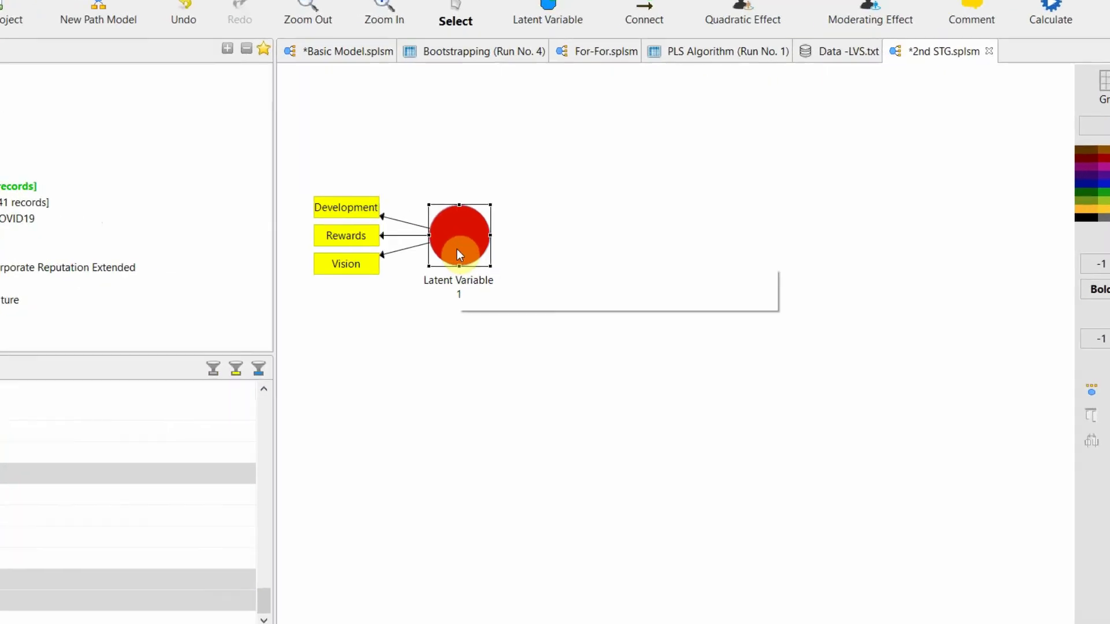
- Rename the latent variable with Development, Rewards and Vision as IM and switch its measurement model to formative
{"action": "right_click", "coordinate": [485, 251]}
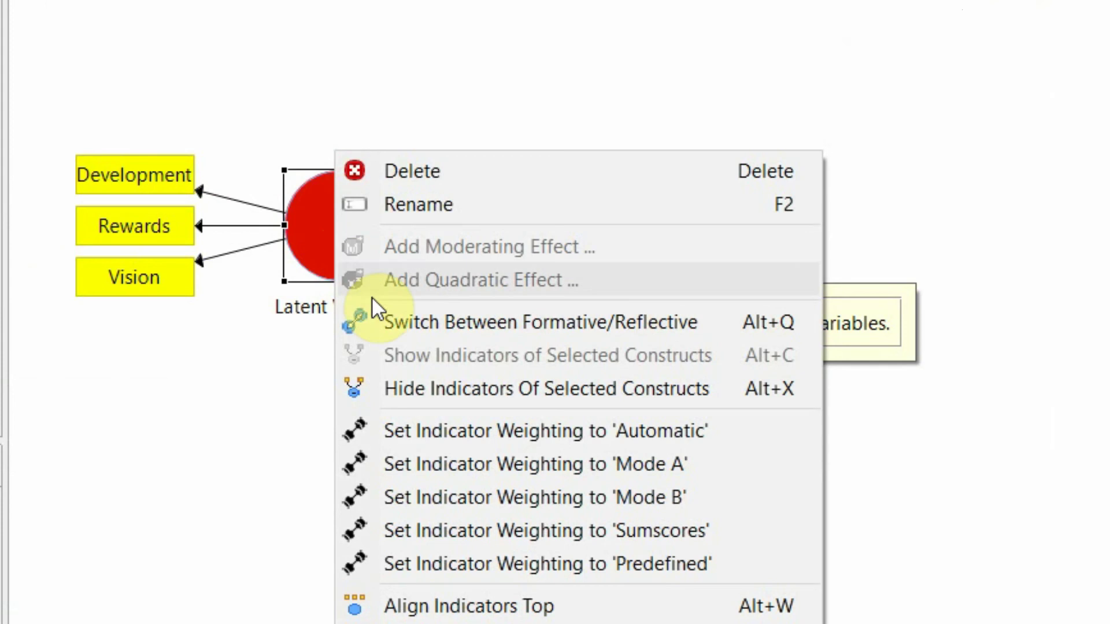
{"action": "left_click", "coordinate": [429, 207]}
{"action": "type", "text": "IM"}
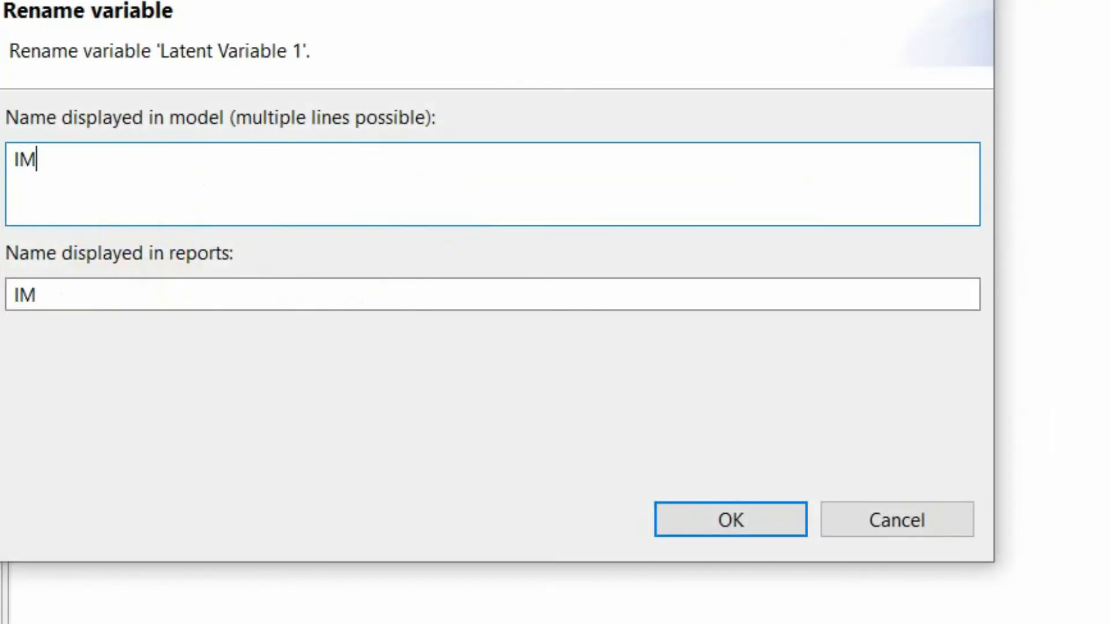
{"action": "left_click", "coordinate": [750, 521]}
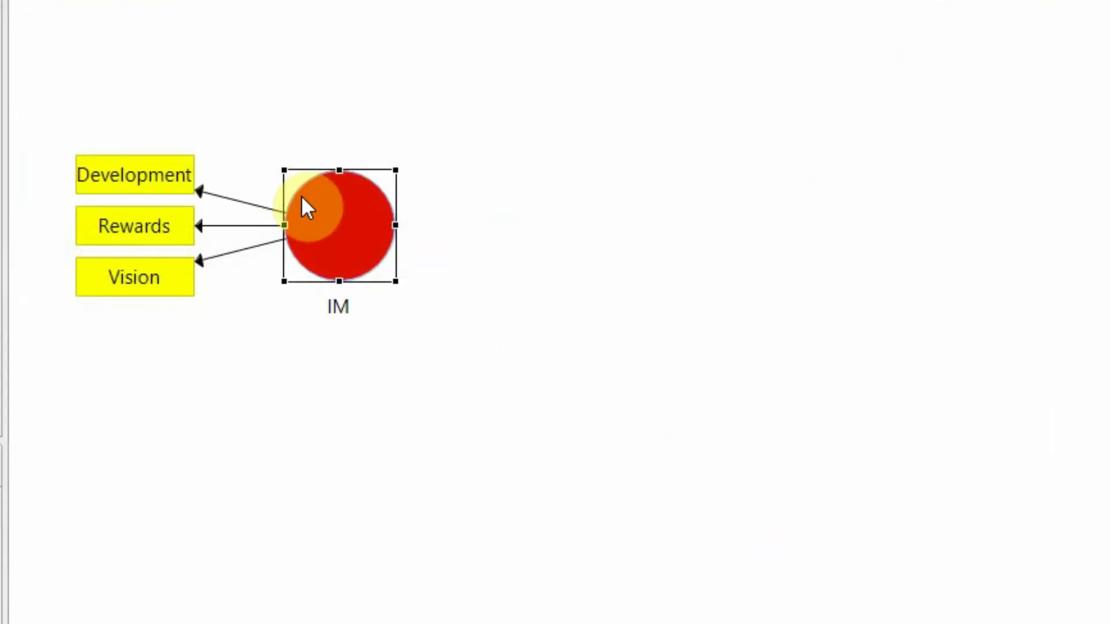
{"action": "right_click", "coordinate": [323, 214]}
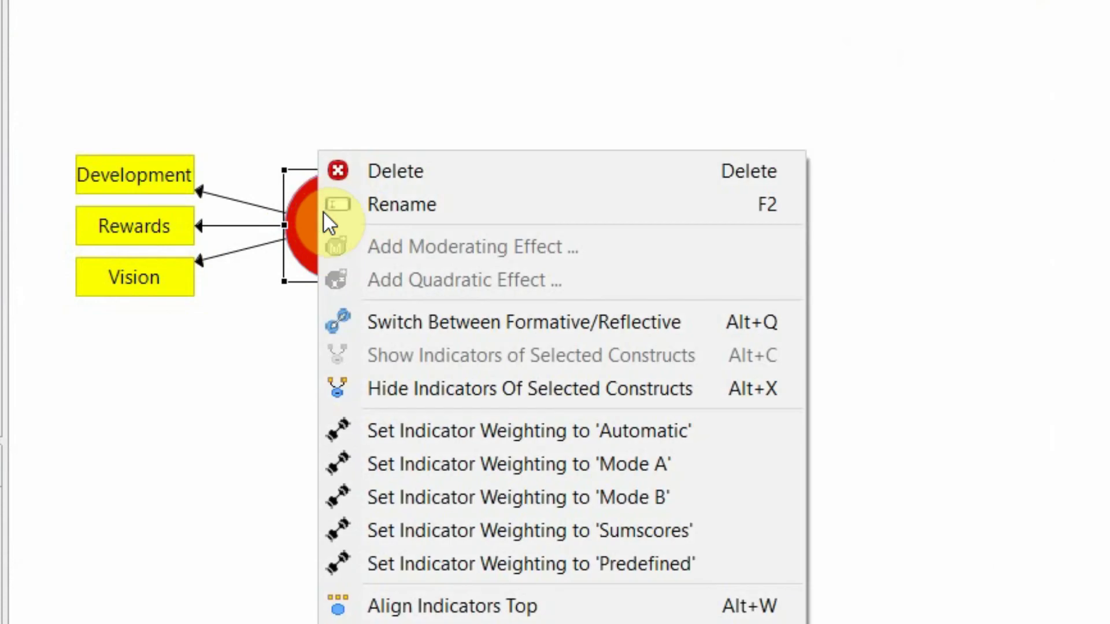
{"action": "left_click", "coordinate": [435, 315]}
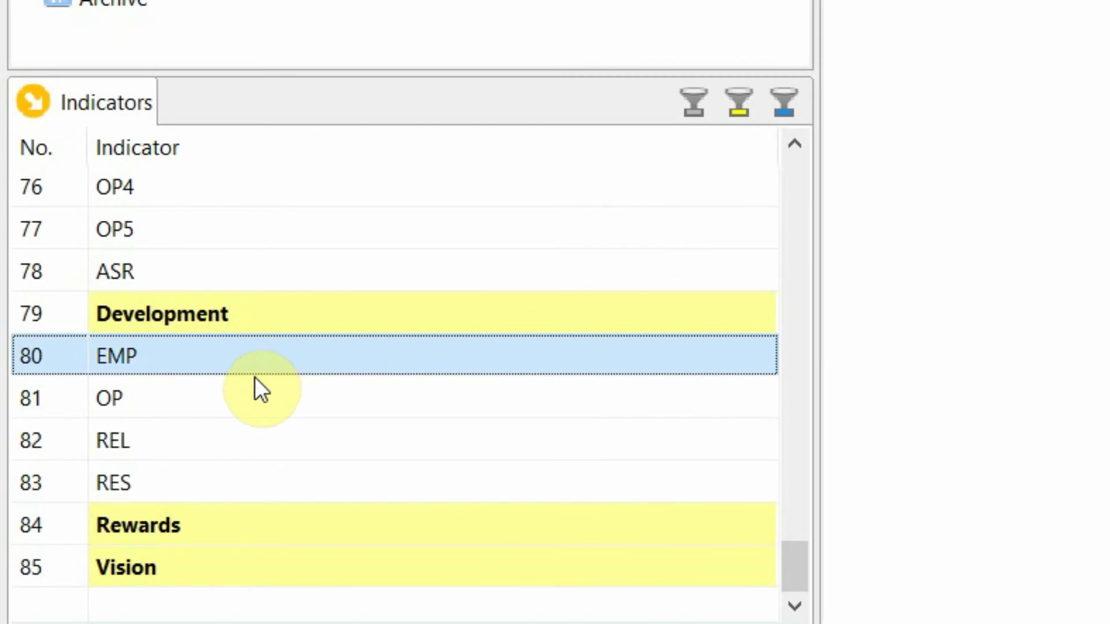
- Add a second latent variable to the 2nd STG model with ASR, EMP, REL and RES as its indicators
{"action": "left_click", "coordinate": [247, 428], "text": "ctrl"}
{"action": "left_click", "coordinate": [245, 470], "text": "ctrl"}
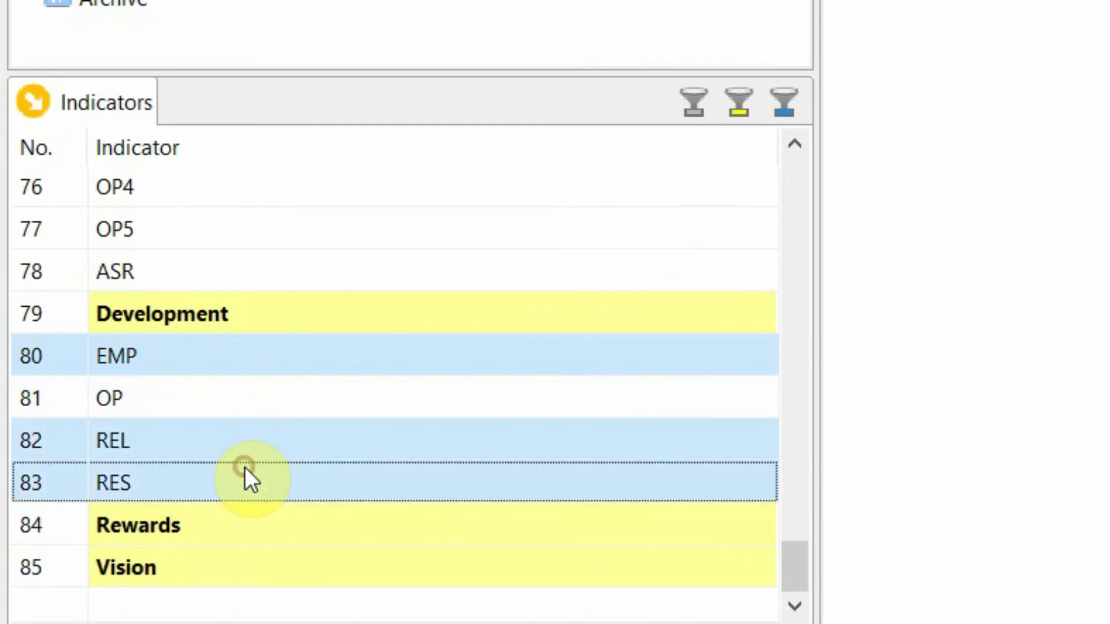
{"action": "left_click", "coordinate": [210, 273], "text": "ctrl"}
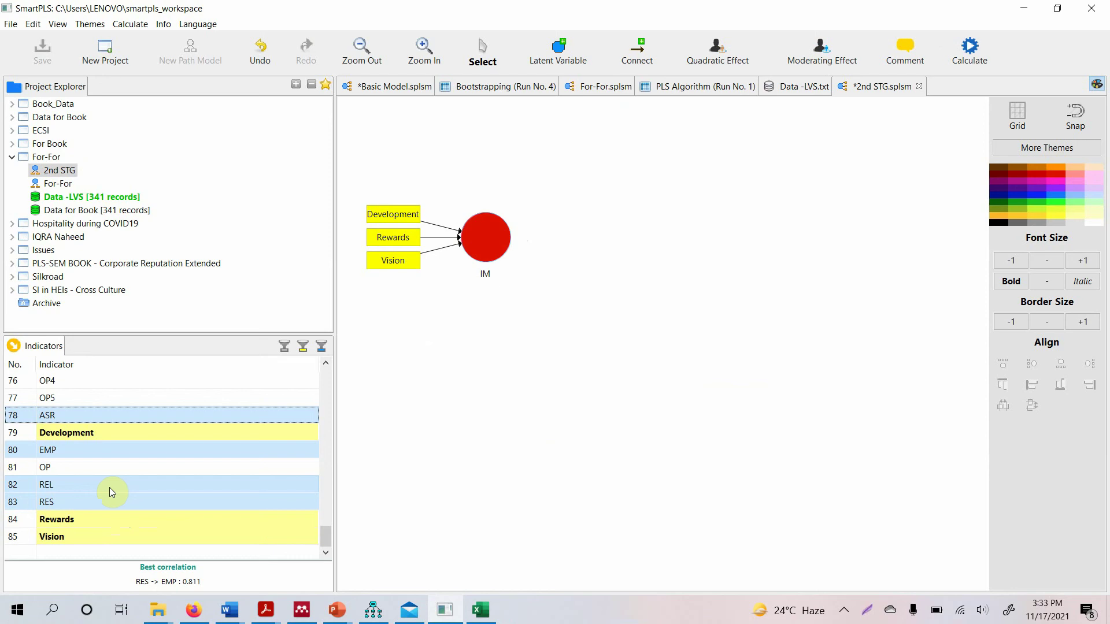
{"action": "left_click_drag", "start_coordinate": [180, 470], "coordinate": [683, 234]}
- Review the RES, ASR and EMP constructs in the For-For model and return to the 2nd STG model
{"action": "left_click", "coordinate": [597, 90]}
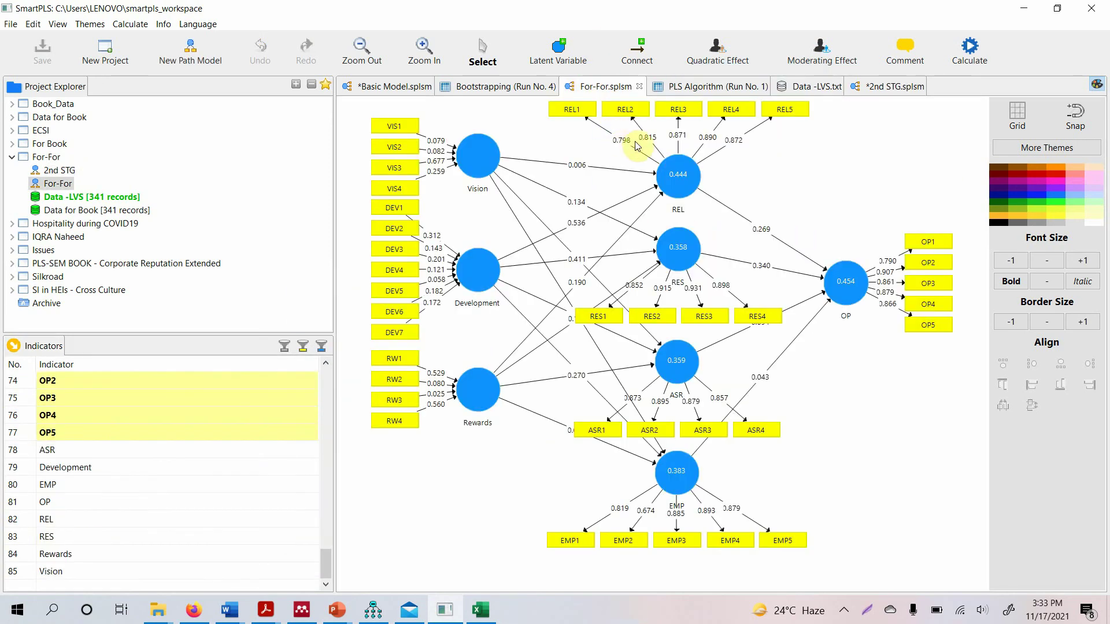
{"action": "left_click", "coordinate": [676, 249]}
{"action": "left_click", "coordinate": [676, 362]}
{"action": "left_click", "coordinate": [677, 471]}
{"action": "left_click", "coordinate": [855, 88]}
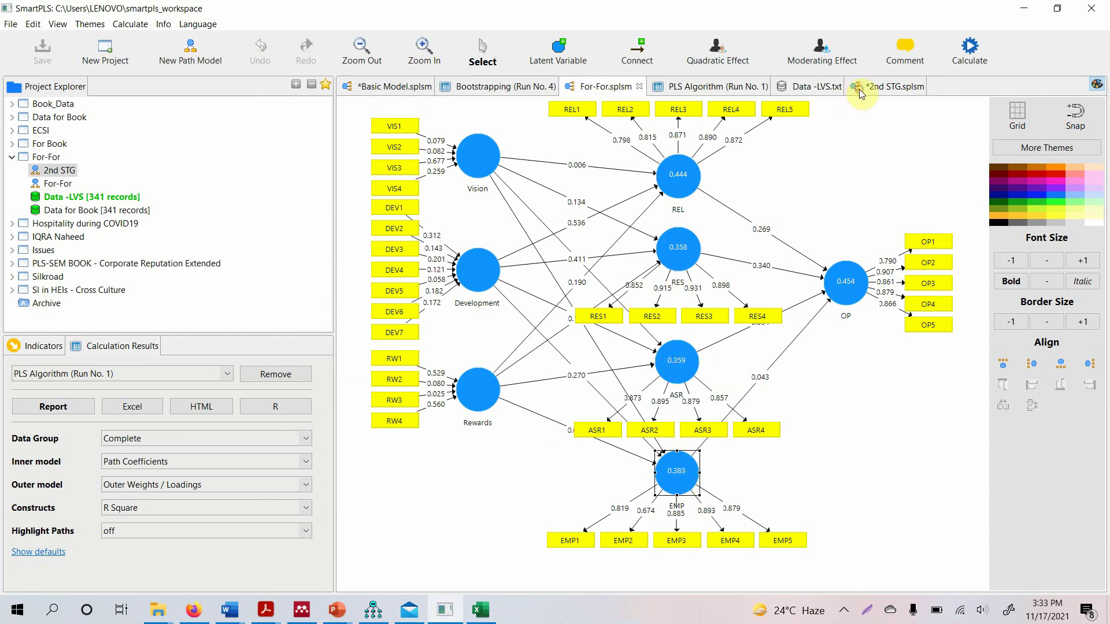
- Switch the construct with ASR, EMP, REL and RES to formative and move it above and to the right of IM
{"action": "right_click", "coordinate": [705, 266]}
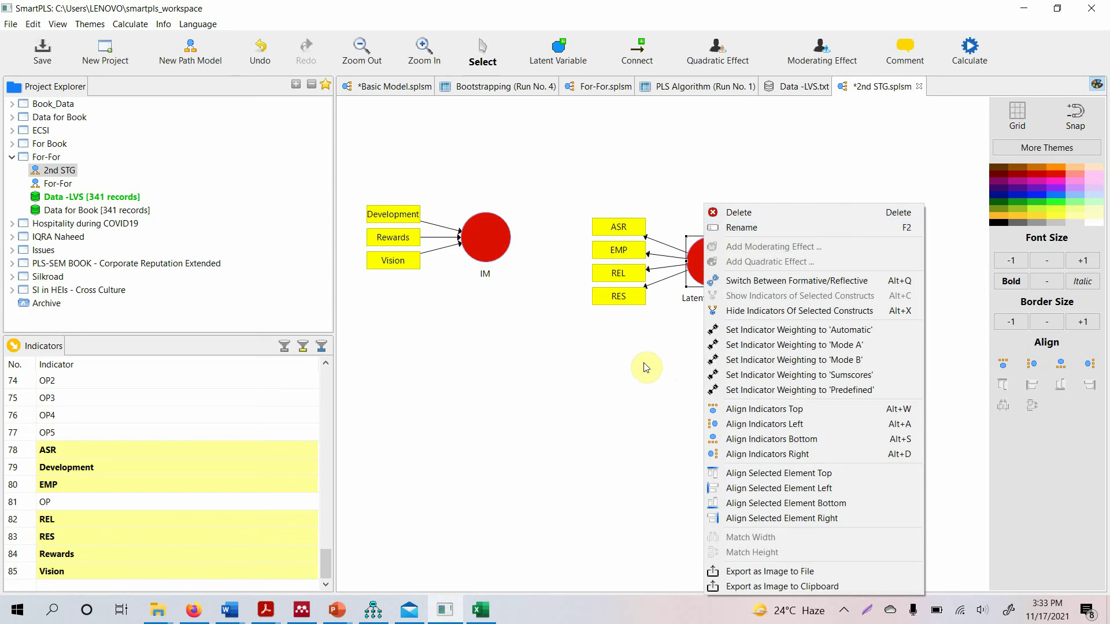
{"action": "left_click", "coordinate": [736, 281]}
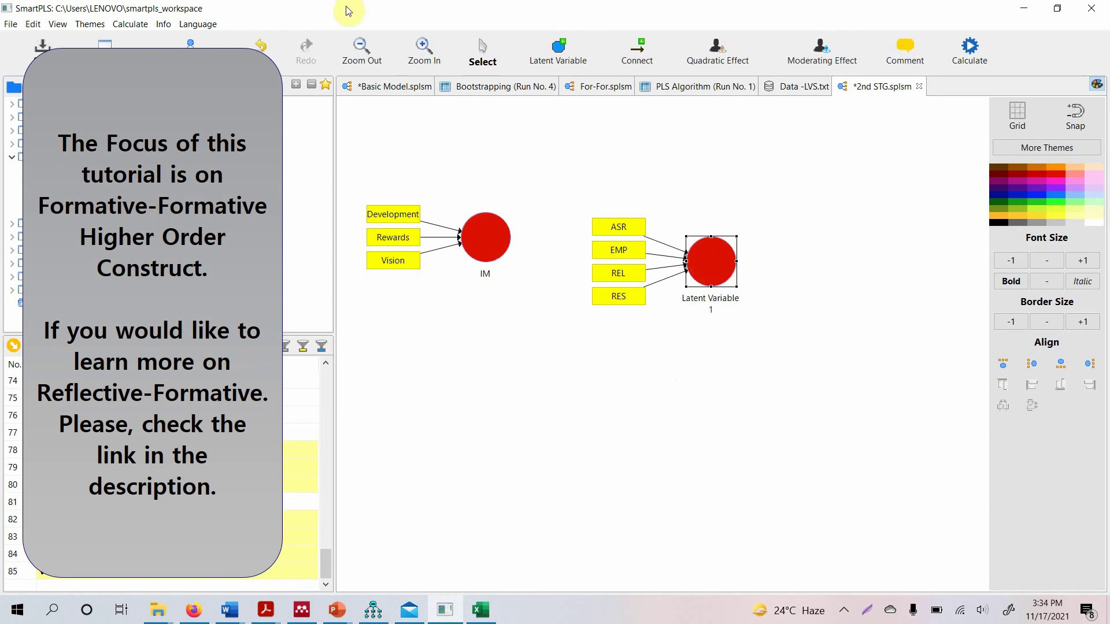
{"action": "left_click_drag", "start_coordinate": [705, 302], "coordinate": [652, 194]}
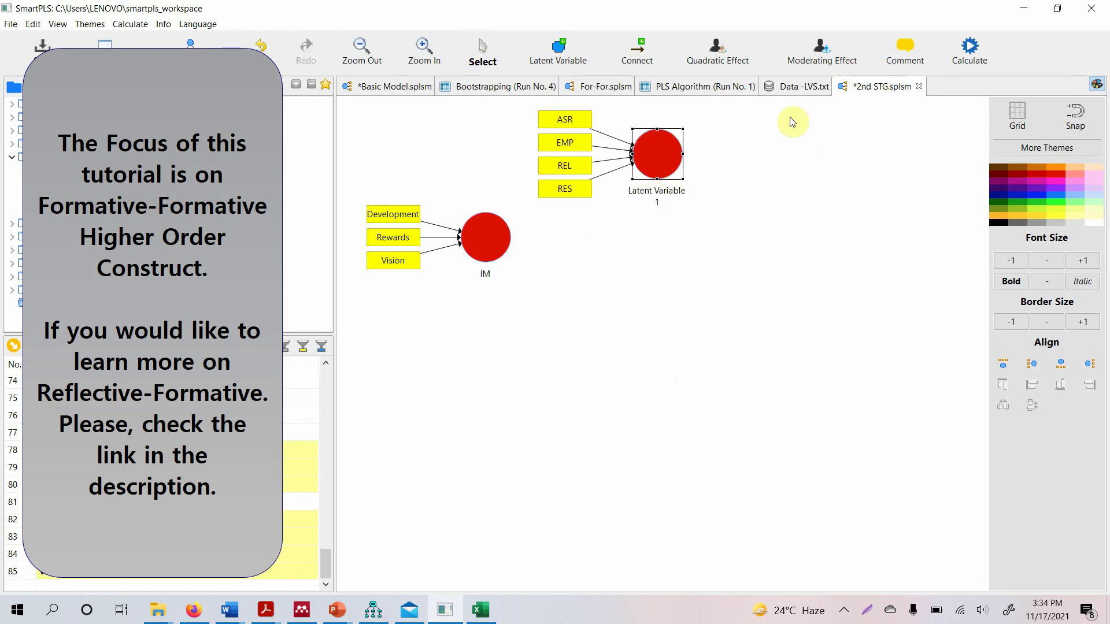
- Add a third latent variable with indicators OP1 to OP5 to the right of the other two constructs
{"action": "left_click", "coordinate": [69, 382]}
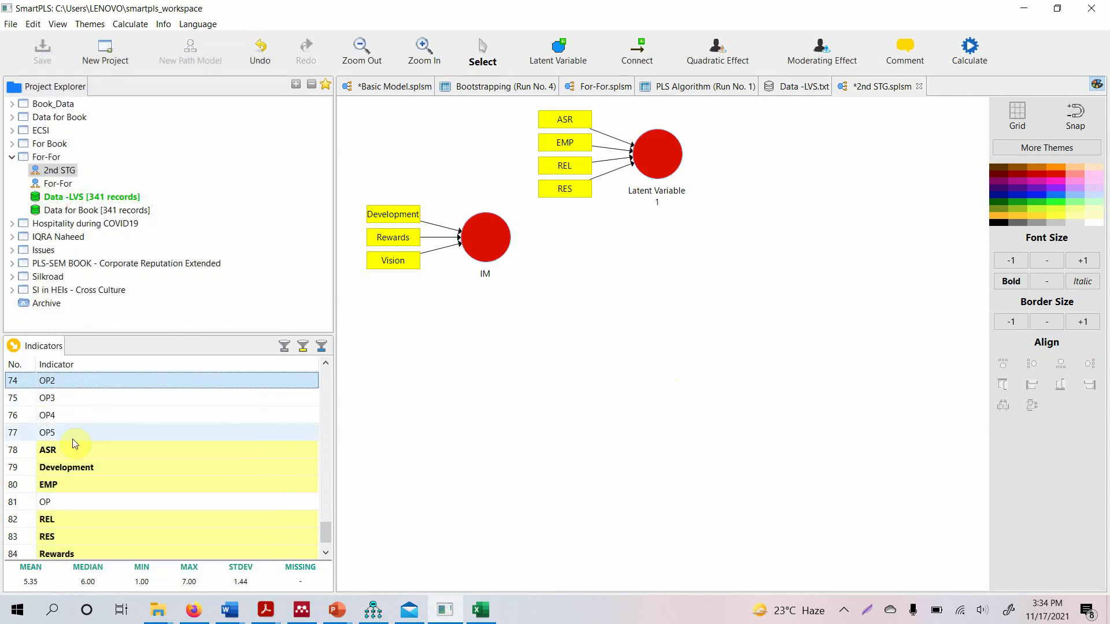
{"action": "left_click", "coordinate": [66, 501]}
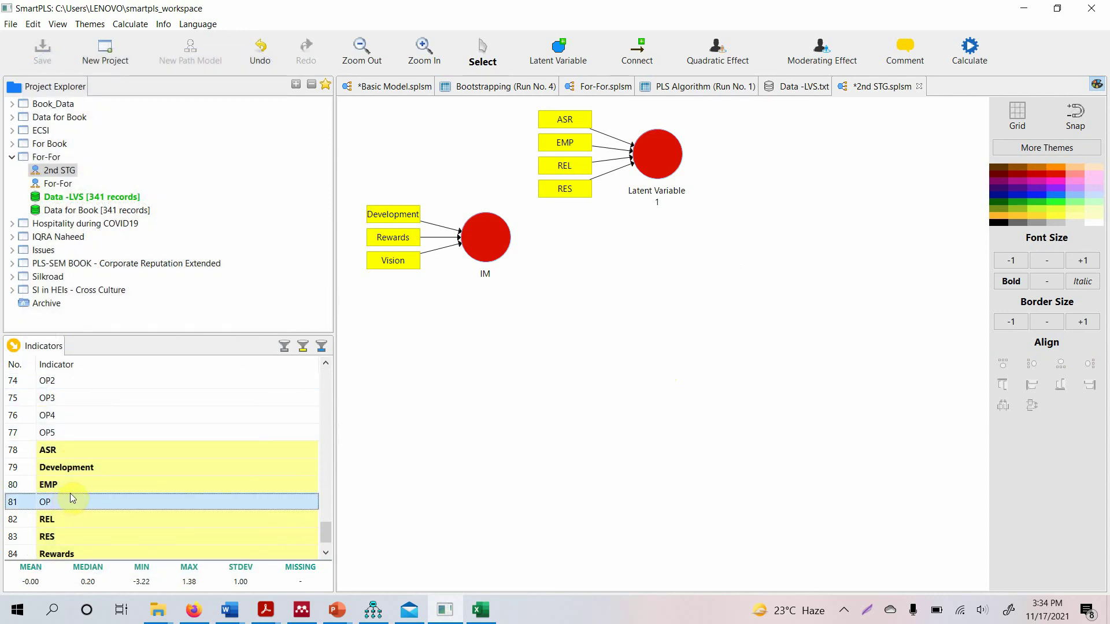
{"action": "left_click", "coordinate": [326, 363]}
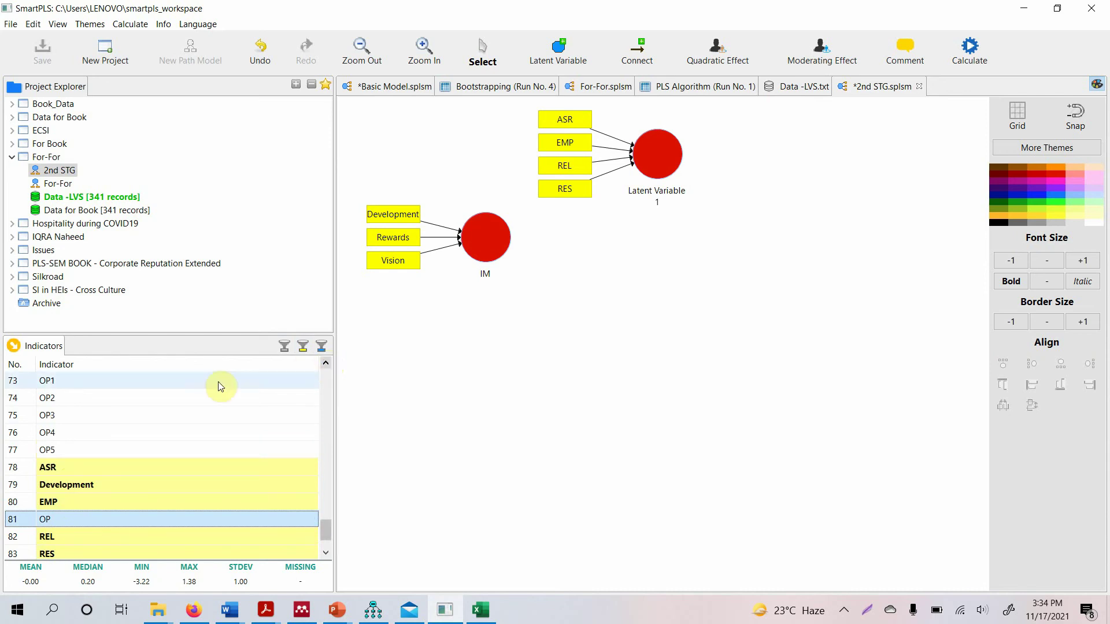
{"action": "left_click", "coordinate": [201, 383]}
{"action": "key", "text": "shift+Down"}
{"action": "key", "text": "shift+Down"}
{"action": "key", "text": "shift+Down"}
{"action": "key", "text": "shift+Down"}
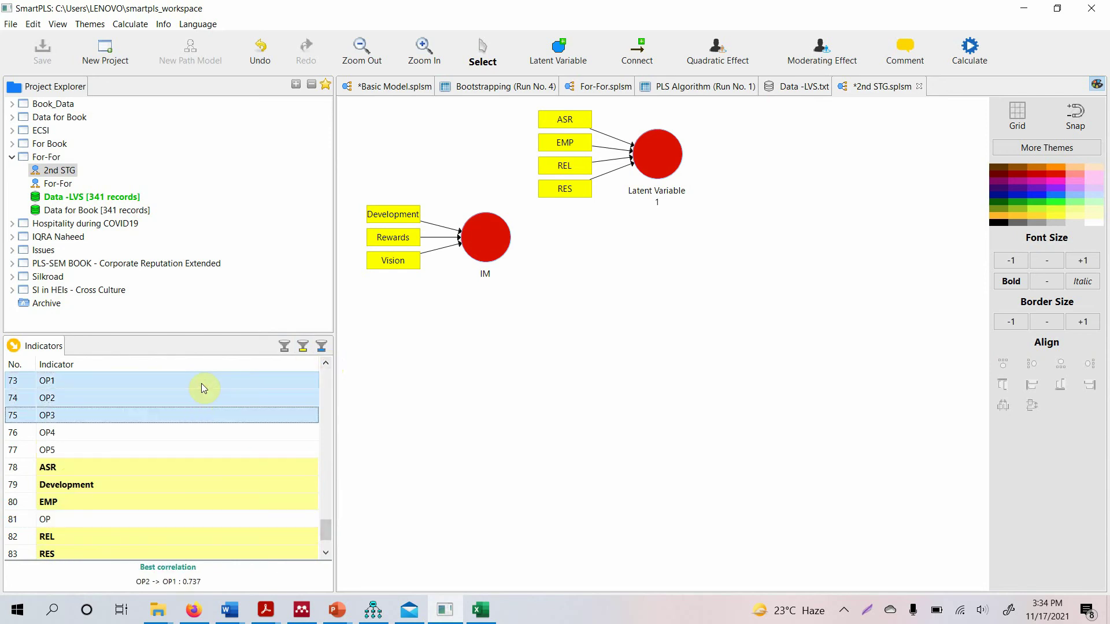
{"action": "left_click", "coordinate": [196, 401]}
{"action": "left_click_drag", "start_coordinate": [197, 403], "coordinate": [856, 276]}
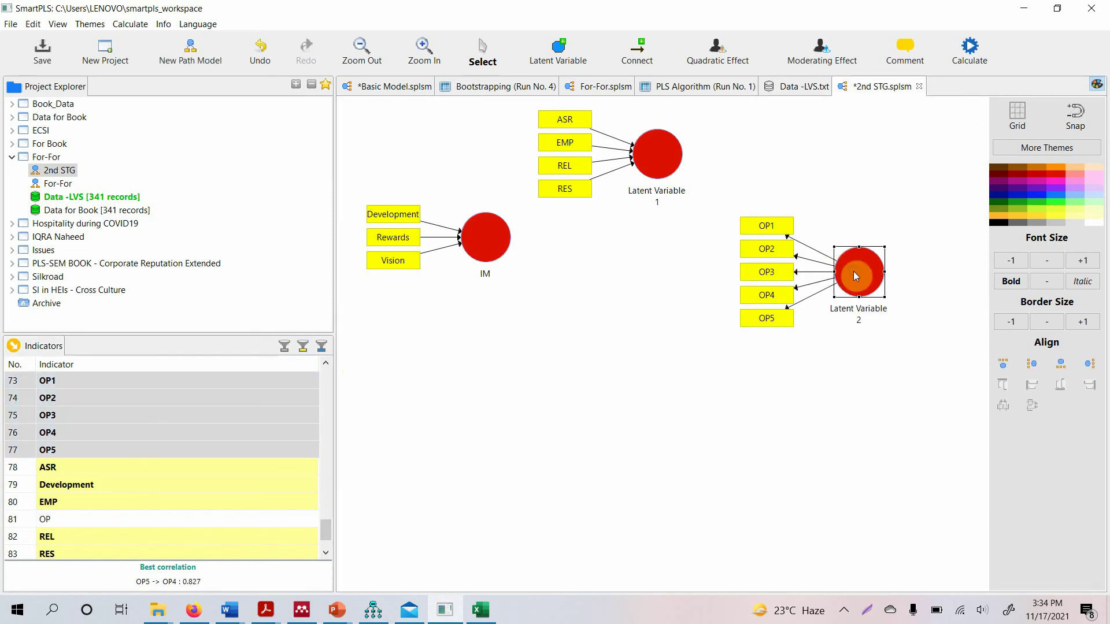
{"action": "key", "text": "XF86AudioLowerVolume"}
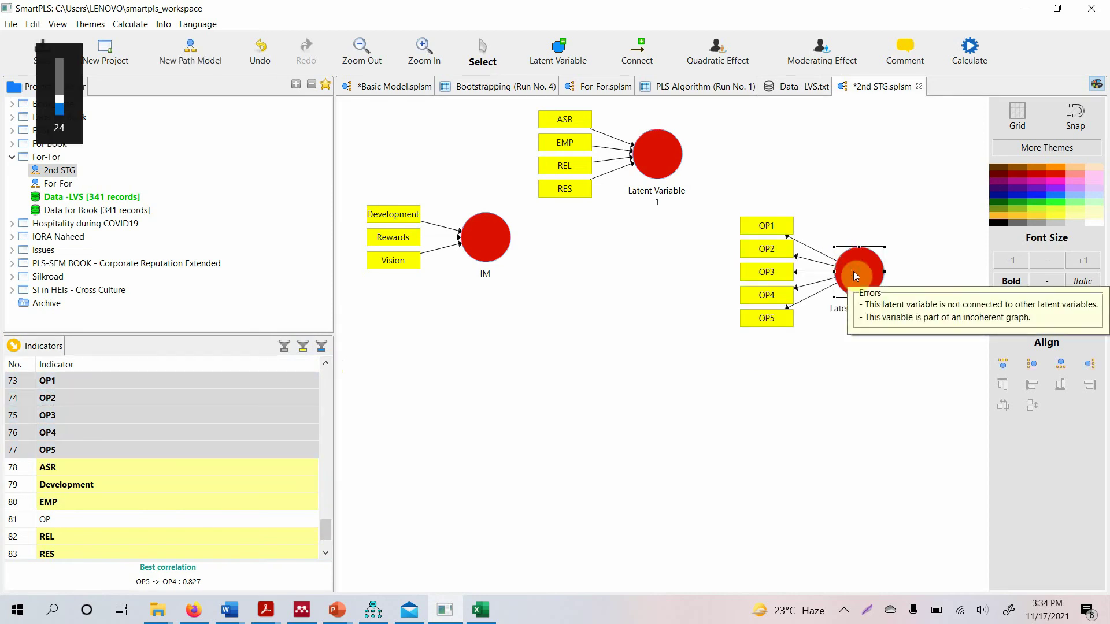
- Rename the latent variable with indicators OP1 to OP5 as OP
{"action": "right_click", "coordinate": [857, 274]}
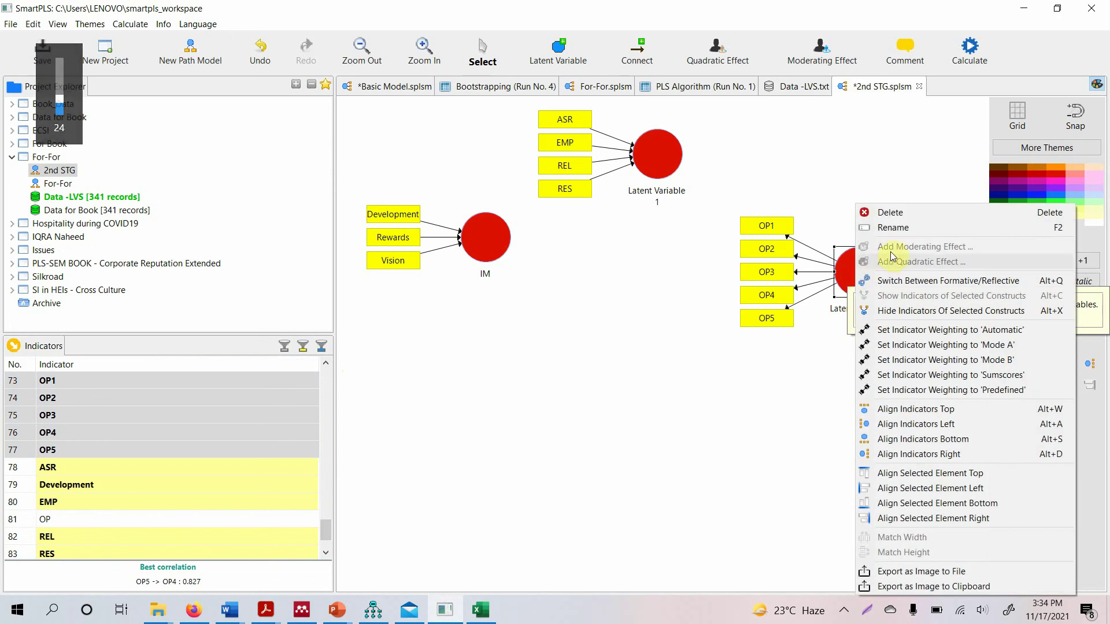
{"action": "left_click", "coordinate": [898, 231]}
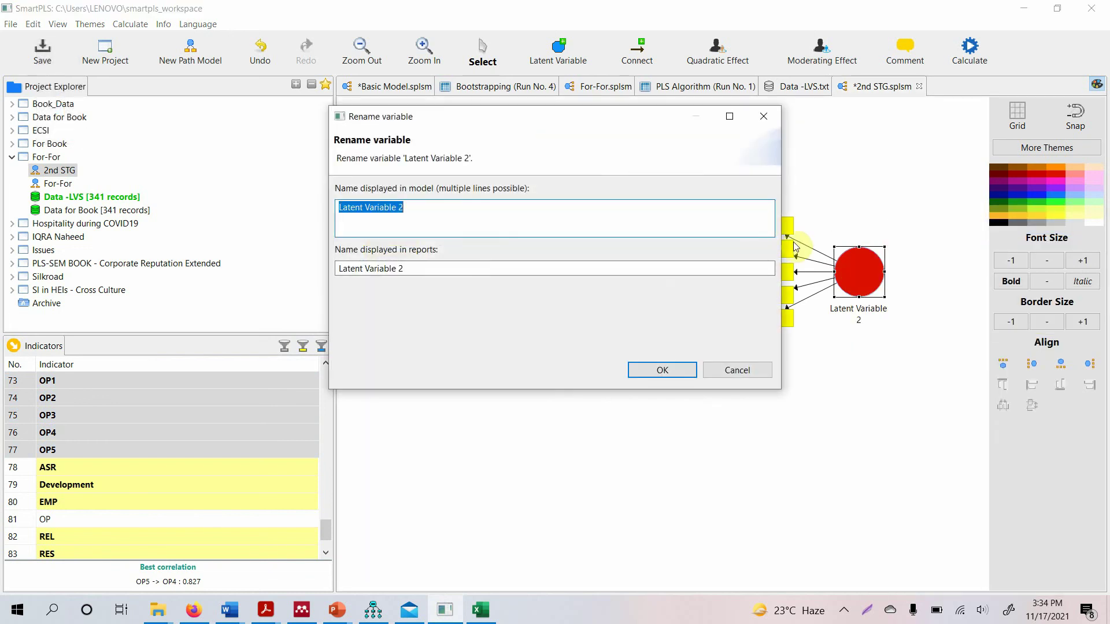
{"action": "type", "text": "OP"}
{"action": "left_click", "coordinate": [672, 372]}
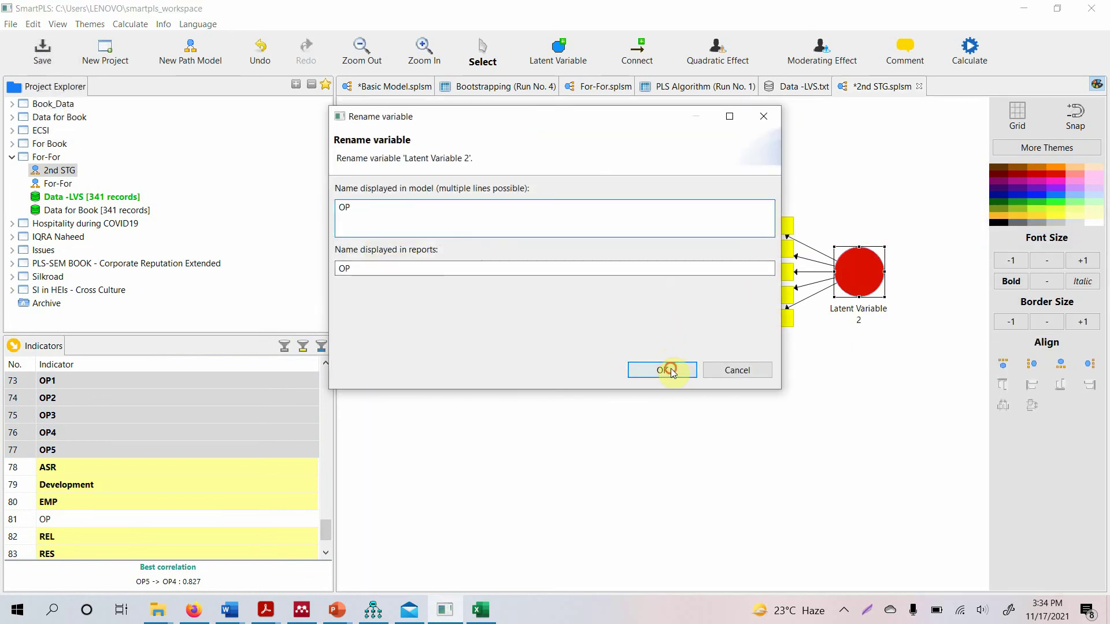
- Move IM with its indicators lower in the model and align OP's indicators to the right of its construct
{"action": "left_click", "coordinate": [498, 240]}
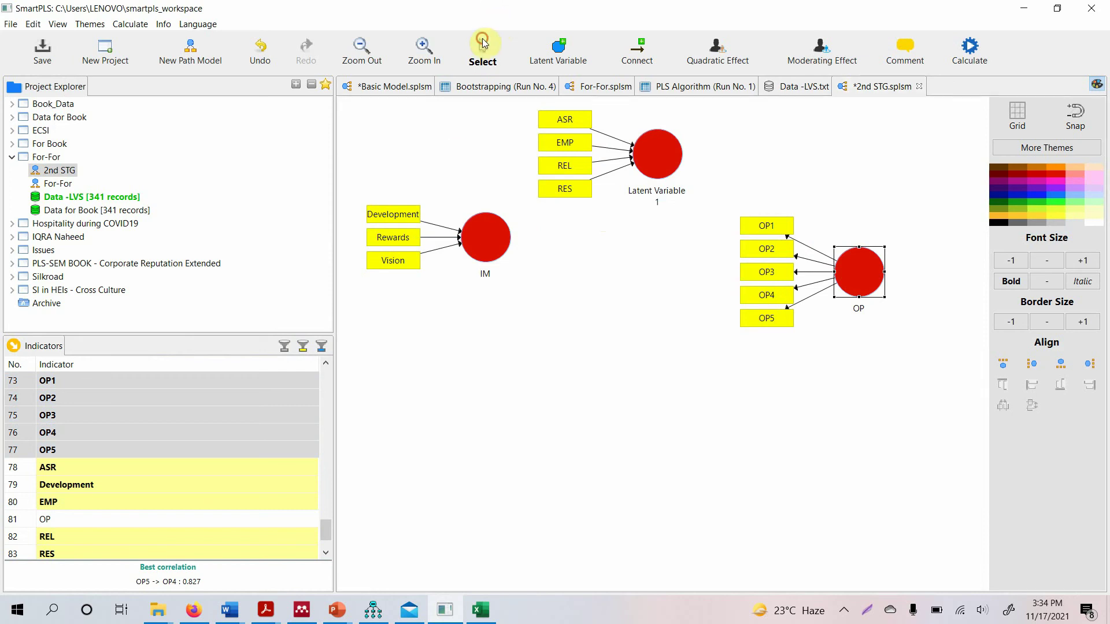
{"action": "left_click_drag", "start_coordinate": [488, 238], "coordinate": [493, 297]}
{"action": "left_click", "coordinate": [861, 286]}
{"action": "left_click", "coordinate": [1086, 367]}
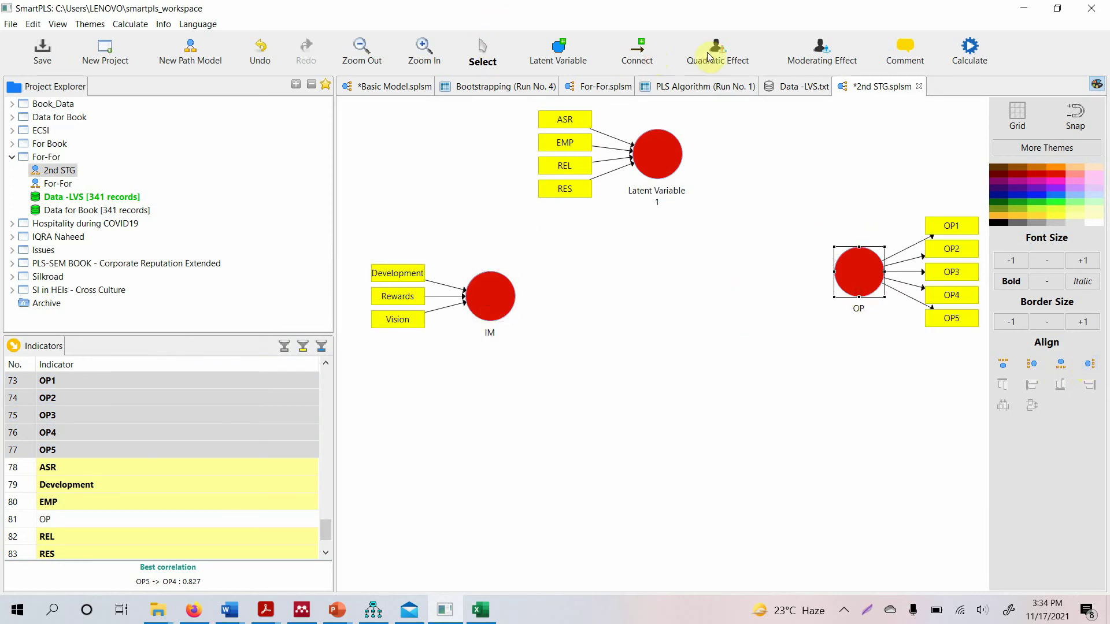
- Bring OP and Latent Variable 1 closer to IM, and align Latent Variable 1's indicators above its construct
{"action": "left_click_drag", "start_coordinate": [863, 273], "coordinate": [785, 303]}
{"action": "left_click_drag", "start_coordinate": [650, 157], "coordinate": [642, 211]}
{"action": "left_click", "coordinate": [1021, 365]}
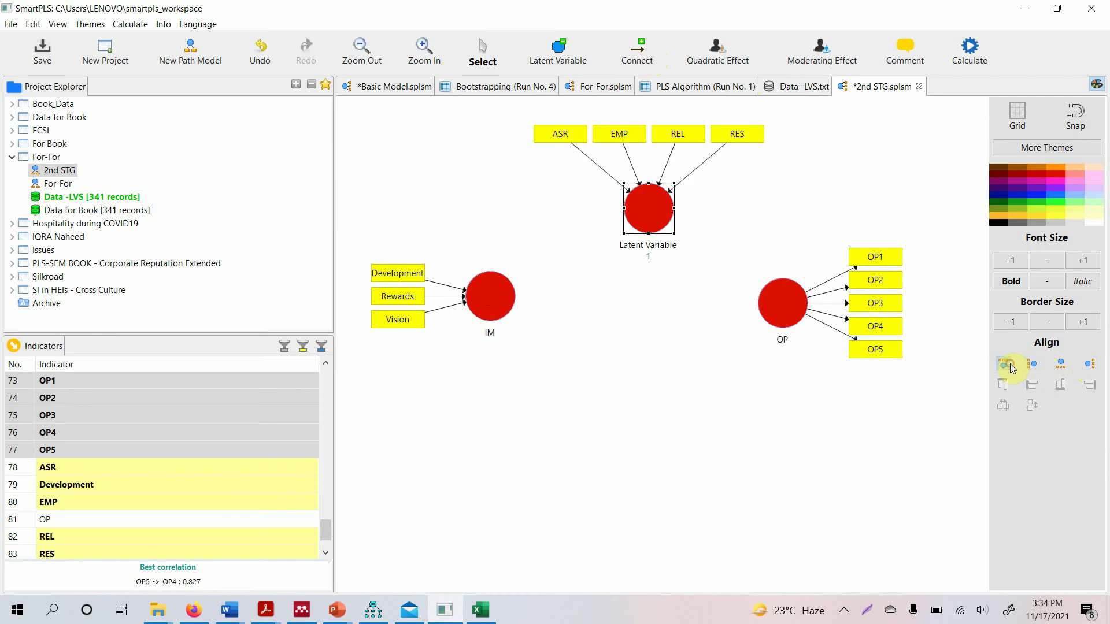
- Rename the latent variable with indicators ASR, EMP, REL and RES as ISQ
{"action": "right_click", "coordinate": [652, 203]}
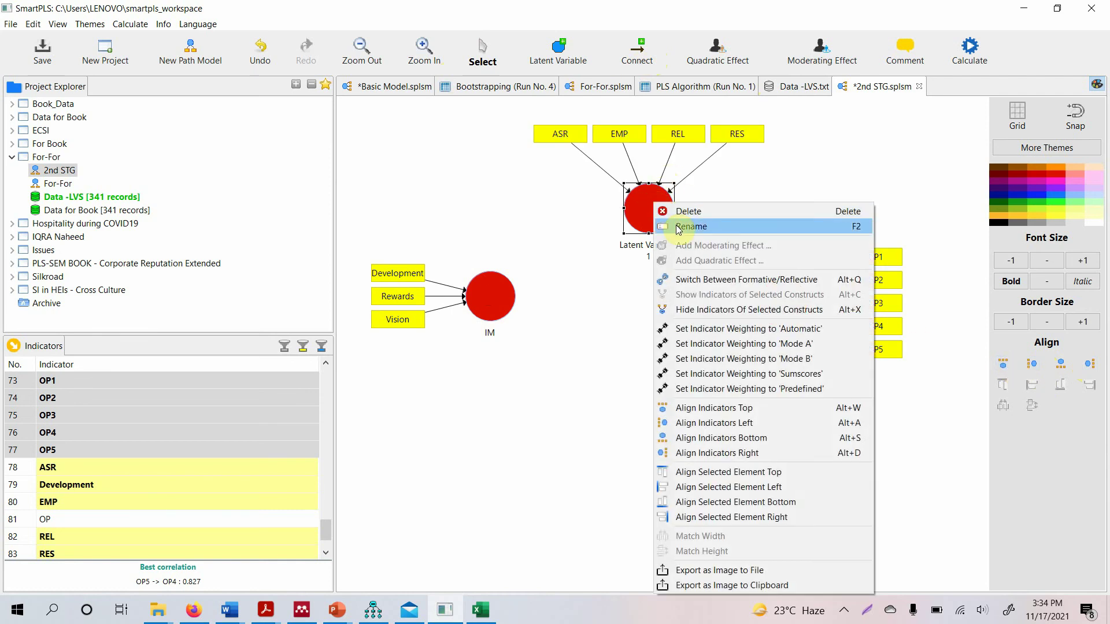
{"action": "left_click", "coordinate": [677, 226]}
{"action": "type", "text": "ISQ"}
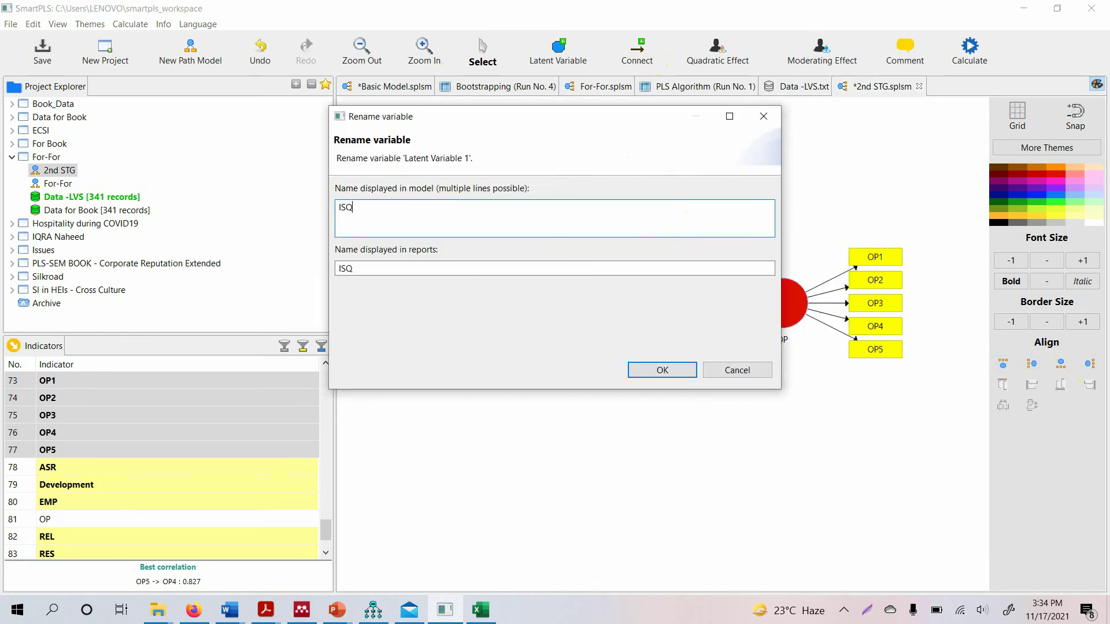
{"action": "left_click", "coordinate": [657, 370]}
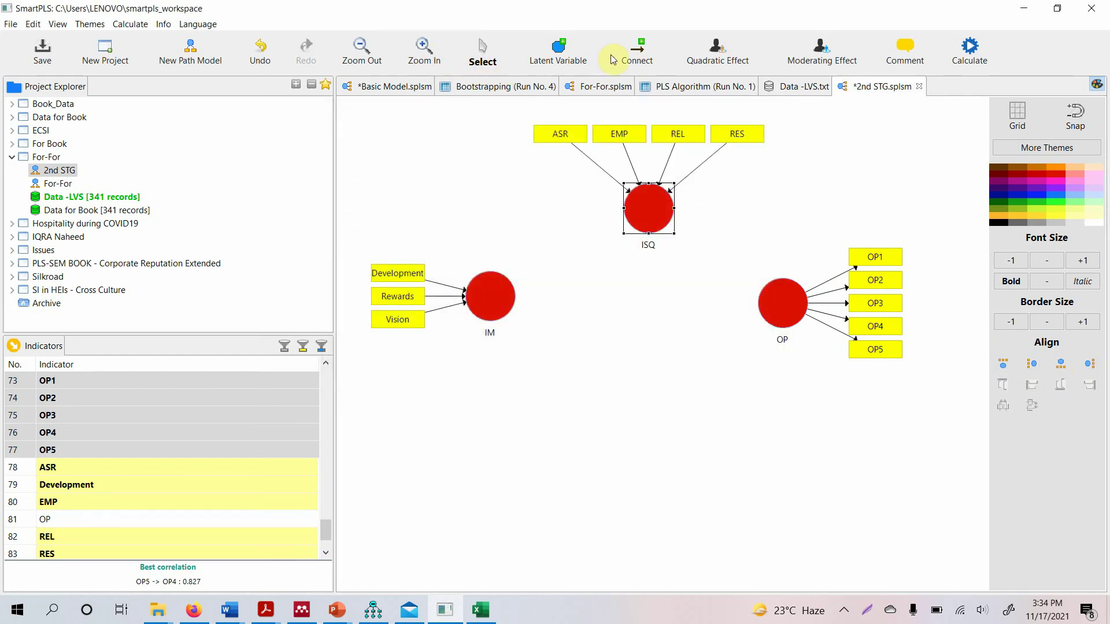
- Connect the constructs with structural paths from IM to ISQ, ISQ to OP, and IM to OP
{"action": "left_click", "coordinate": [639, 58]}
{"action": "left_click", "coordinate": [489, 303]}
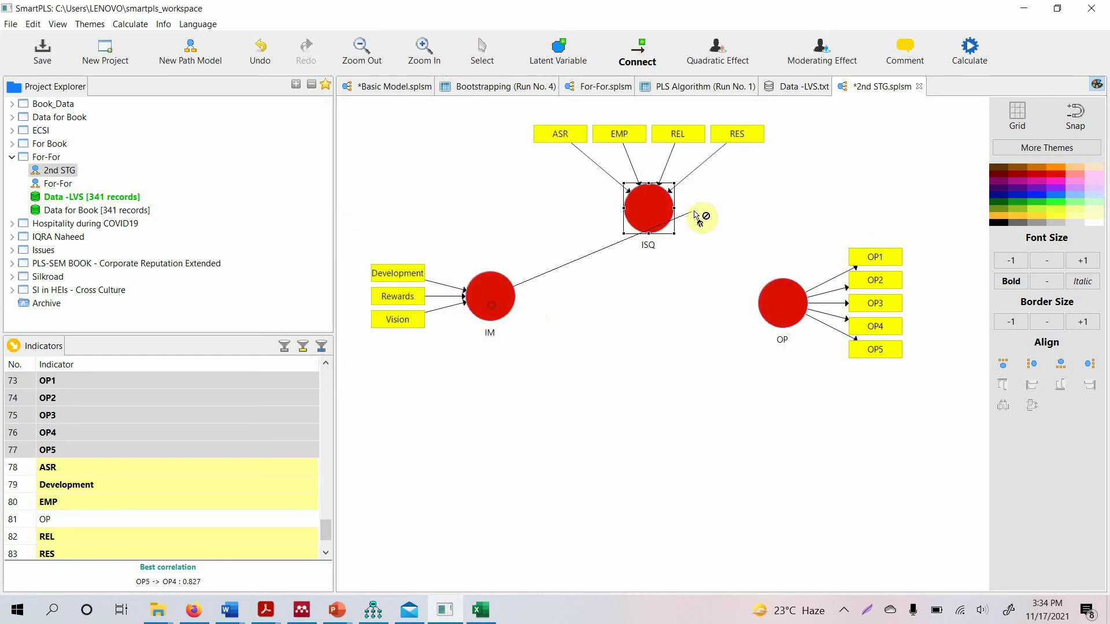
{"action": "left_click", "coordinate": [659, 208]}
{"action": "left_click", "coordinate": [788, 316]}
{"action": "left_click", "coordinate": [496, 301]}
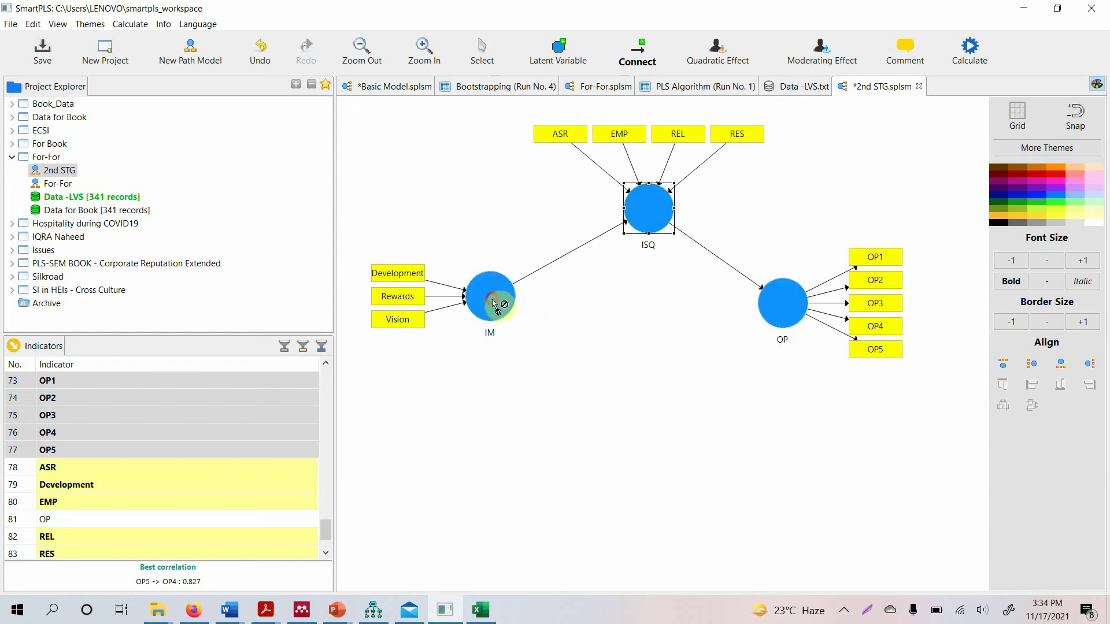
{"action": "left_click", "coordinate": [772, 296]}
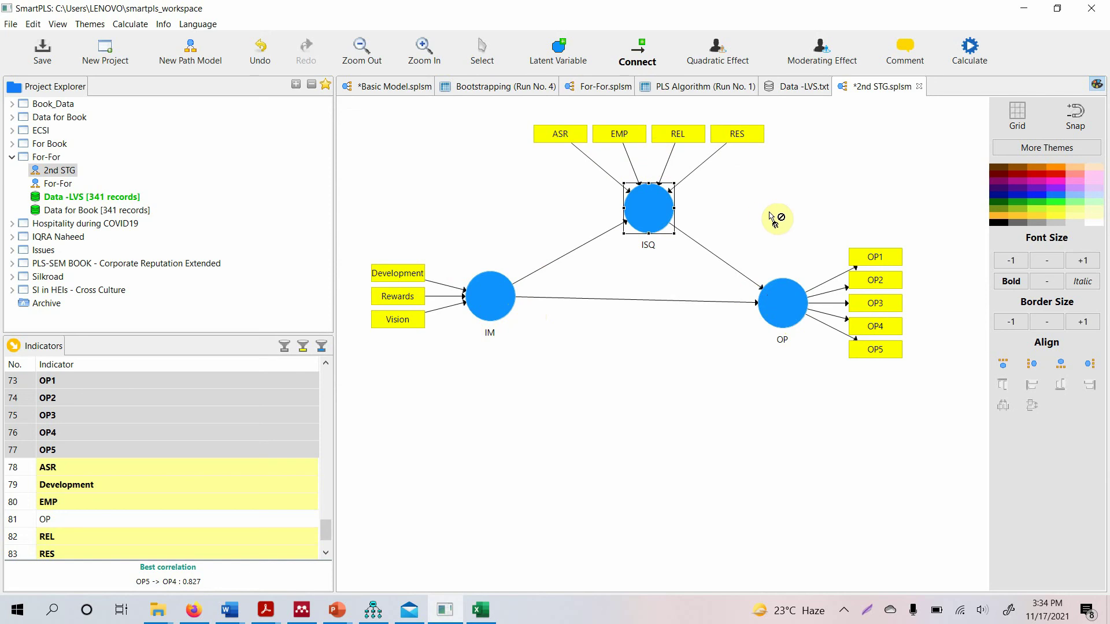
- Run complete Bootstrapping on the 2nd STG model with 500 subsamples, two-tailed at a 0.05 significance level
{"action": "left_click", "coordinate": [963, 50]}
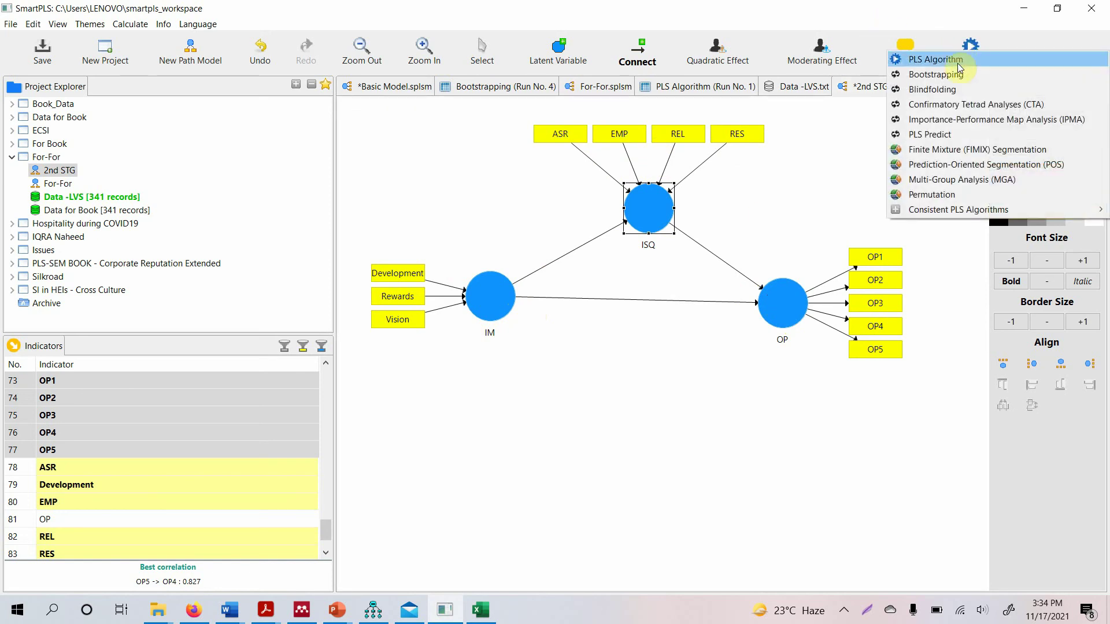
{"action": "left_click", "coordinate": [956, 77]}
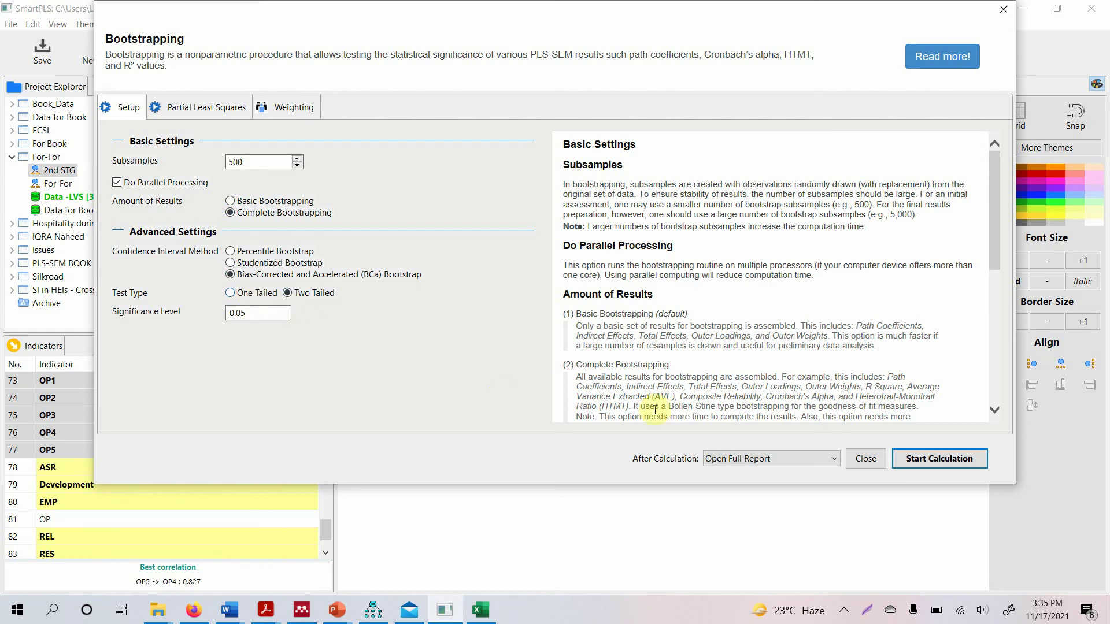
{"action": "left_click", "coordinate": [916, 459]}
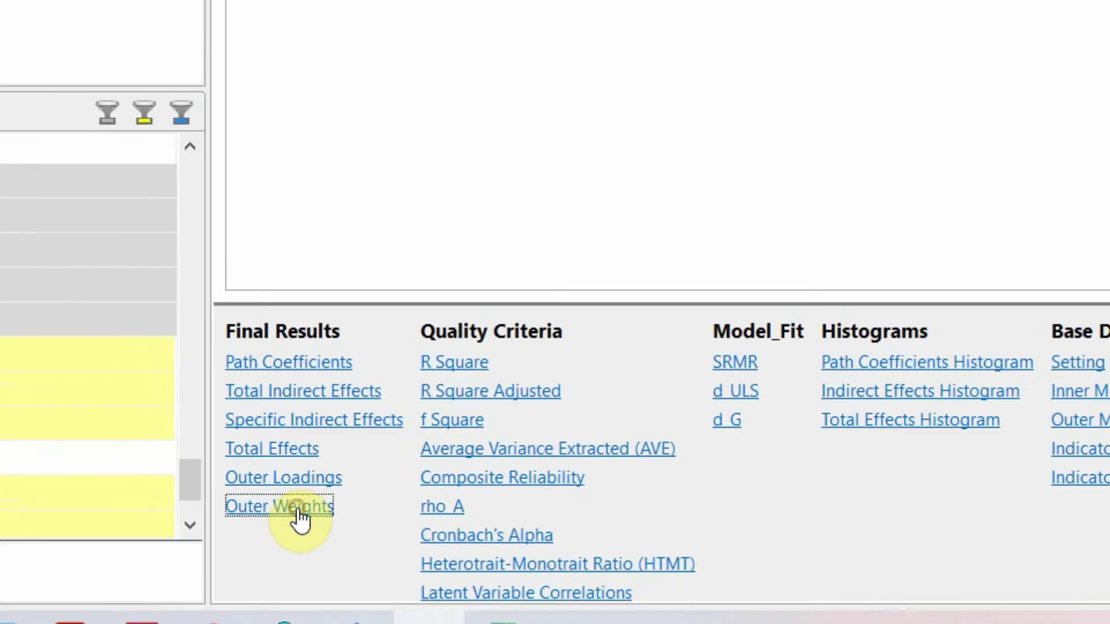
- Open the Outer Weights results, widen the indicator name column and highlight the Development, Rewards and Vision rows of IM
{"action": "left_click", "coordinate": [164, 454]}
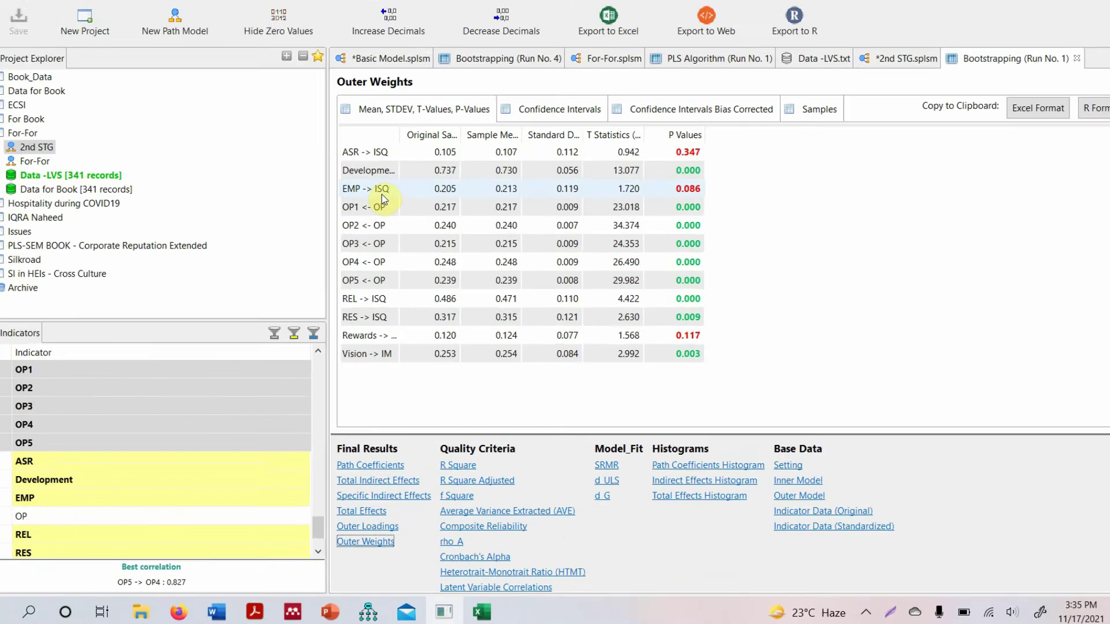
{"action": "left_click_drag", "start_coordinate": [417, 155], "coordinate": [489, 155]}
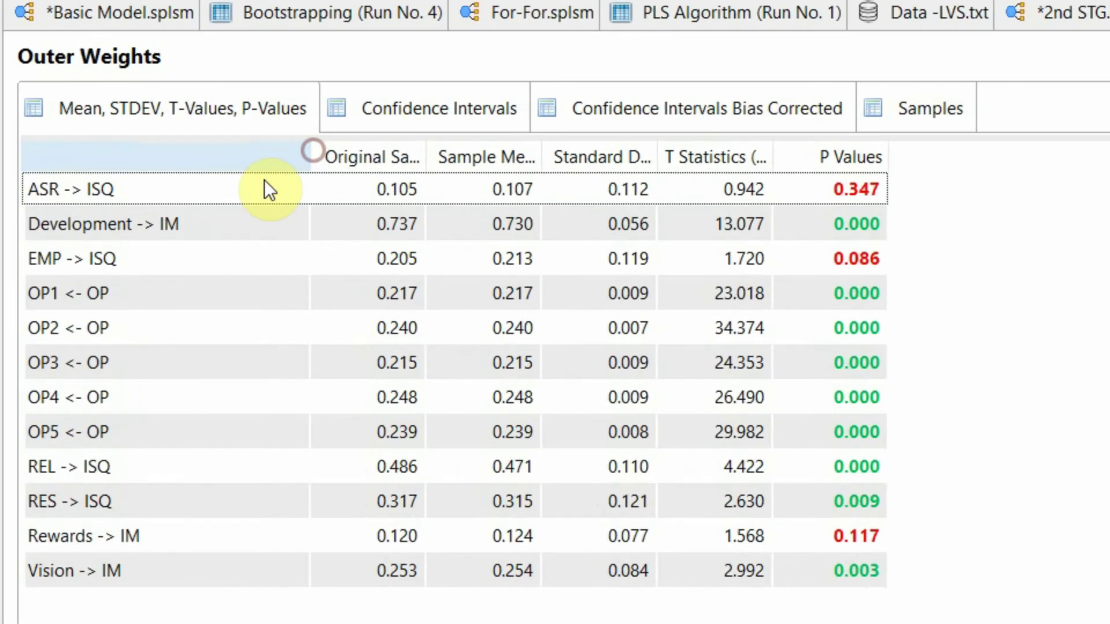
{"action": "left_click", "coordinate": [423, 190]}
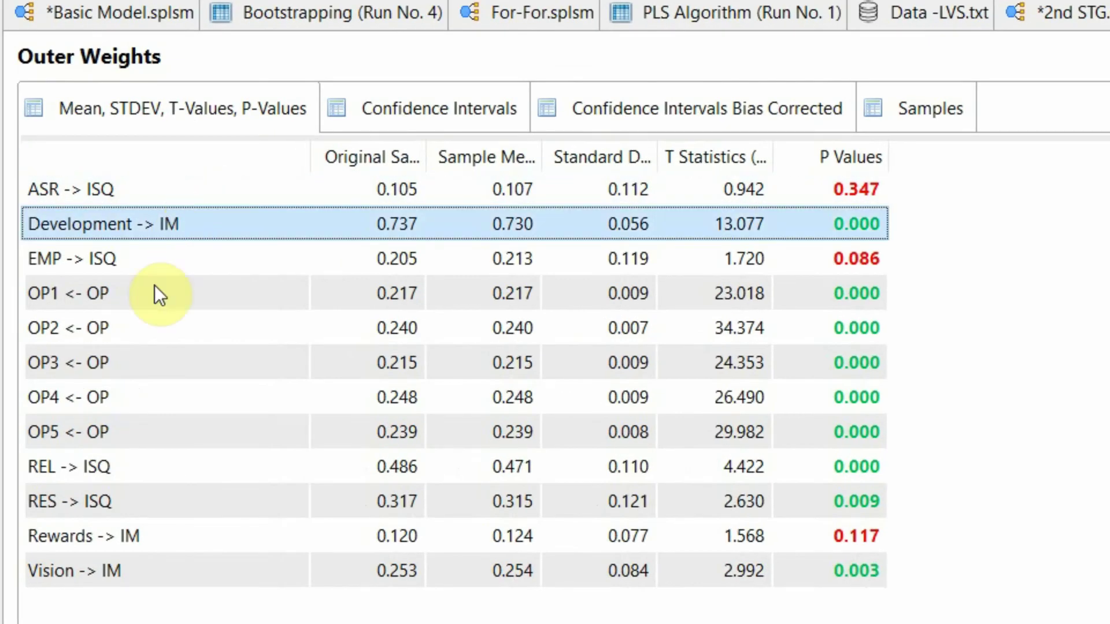
{"action": "left_click", "coordinate": [136, 534], "text": "ctrl"}
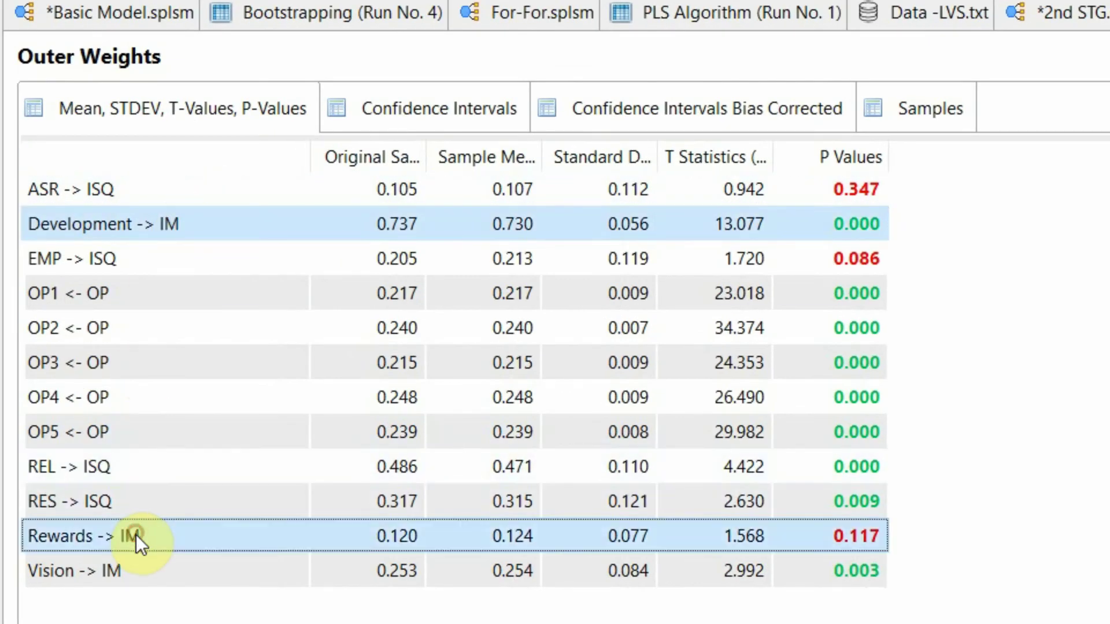
{"action": "left_click", "coordinate": [134, 569], "text": "ctrl"}
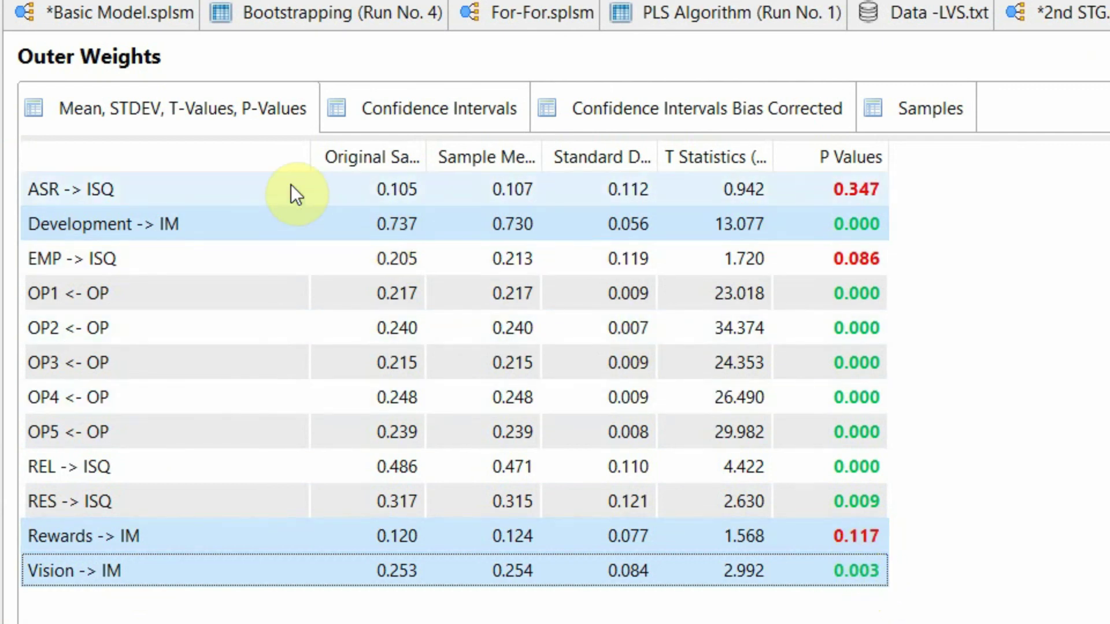
- Highlight the ASR, EMP, REL and RES rows of ISQ in the outer weights to examine their significance
{"action": "left_click", "coordinate": [191, 179]}
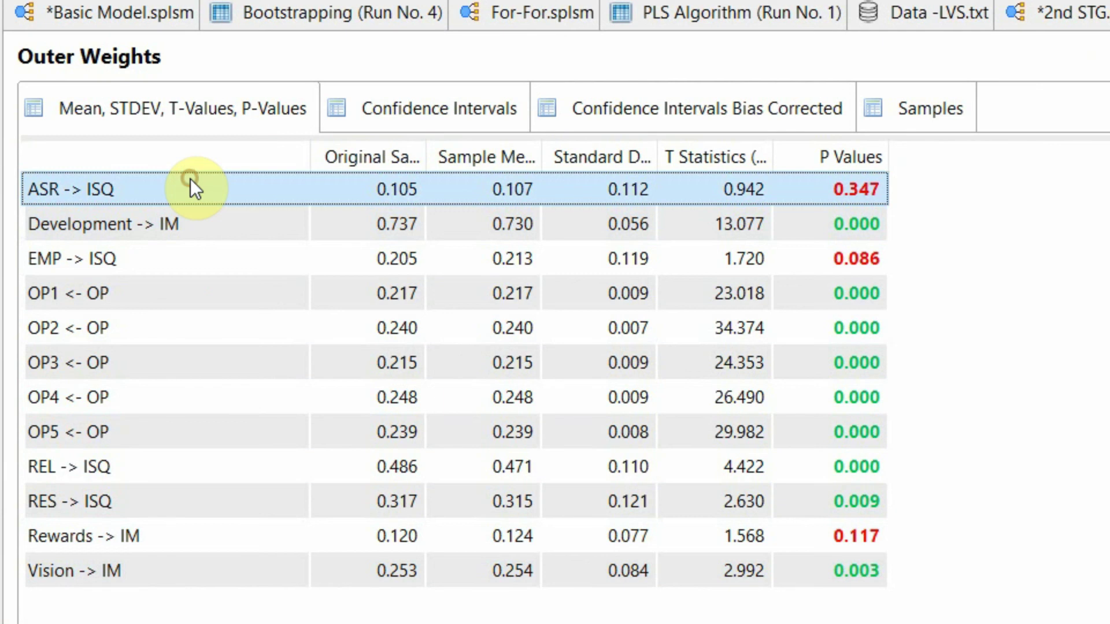
{"action": "left_click", "coordinate": [214, 264], "text": "ctrl"}
{"action": "left_click", "coordinate": [169, 461], "text": "ctrl"}
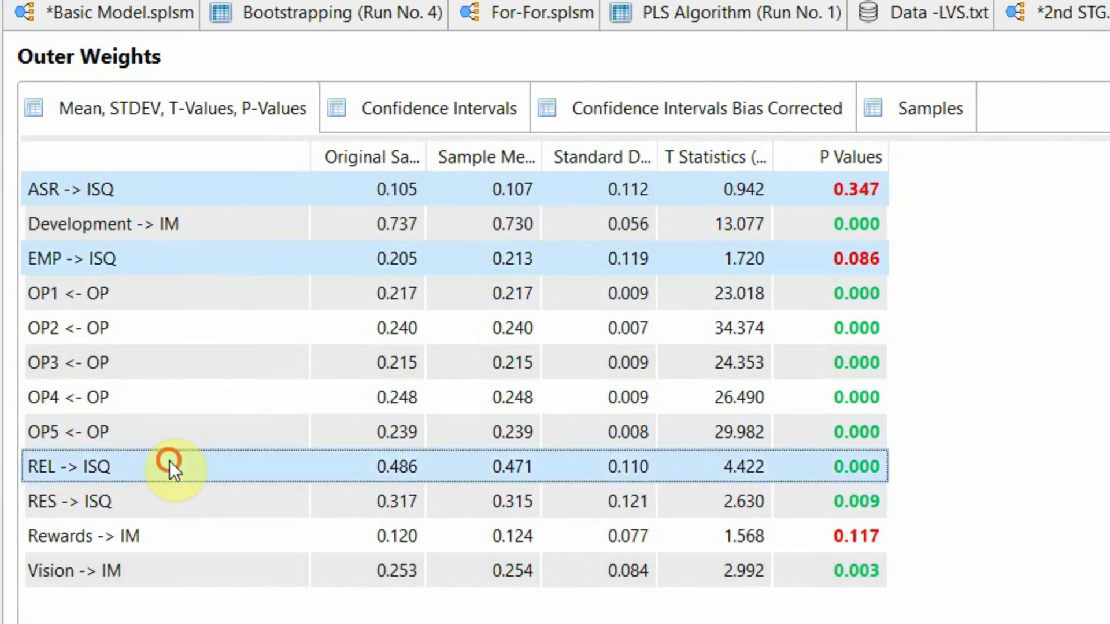
{"action": "left_click", "coordinate": [172, 501], "text": "ctrl"}
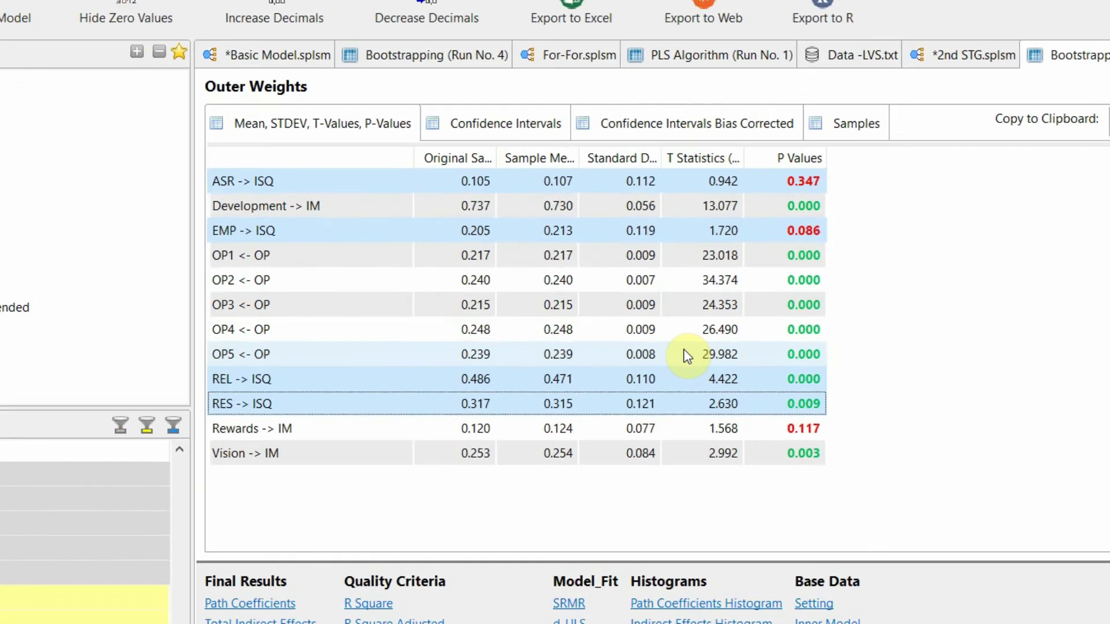
- Open the Outer Loadings results and highlight the Development, Rewards and Vision rows of IM to check their loadings
{"action": "left_click", "coordinate": [280, 510]}
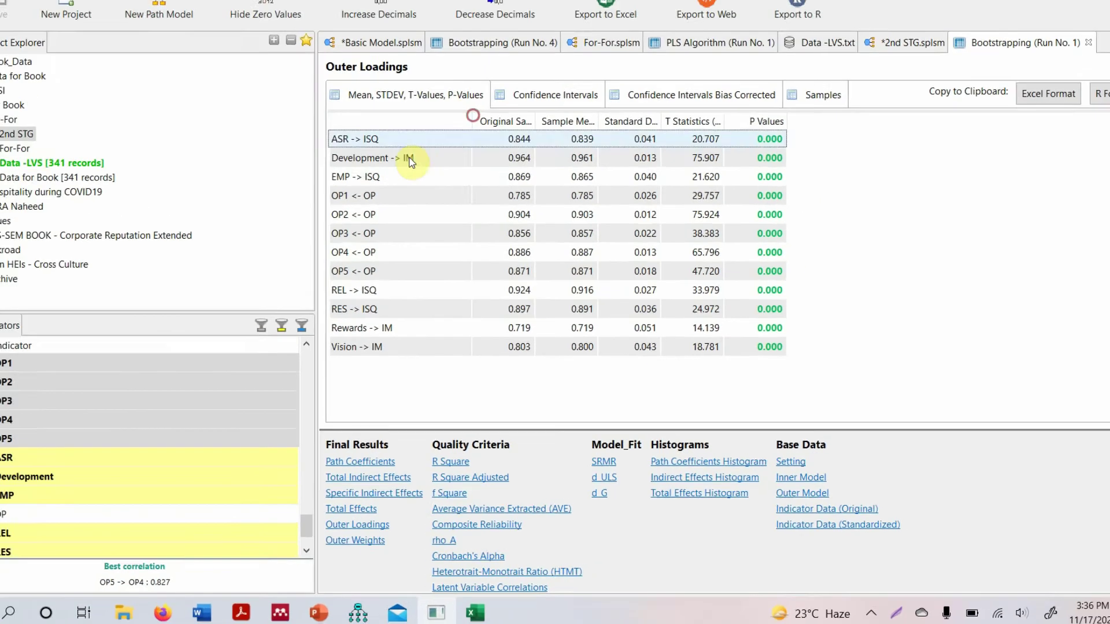
{"action": "left_click", "coordinate": [416, 194]}
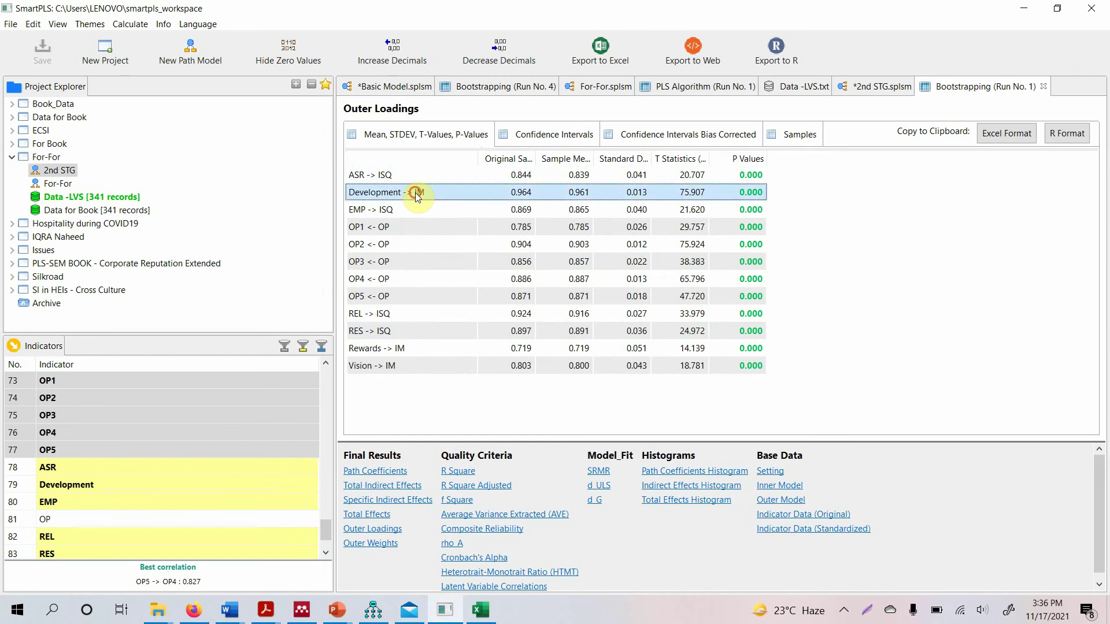
{"action": "left_click", "coordinate": [393, 349], "text": "ctrl"}
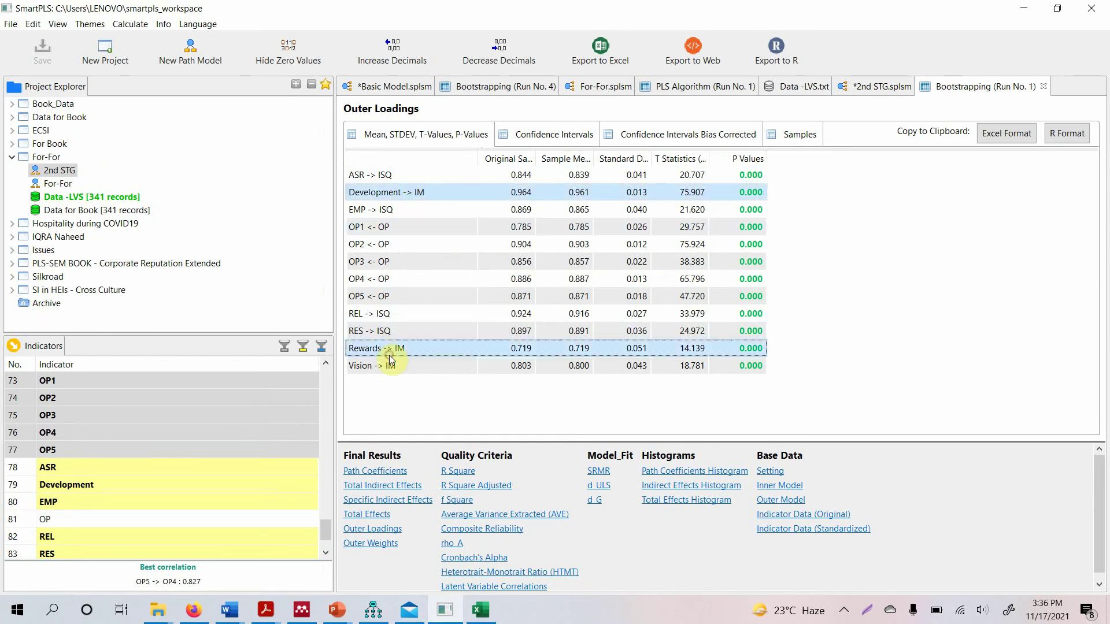
{"action": "left_click", "coordinate": [391, 366], "text": "ctrl"}
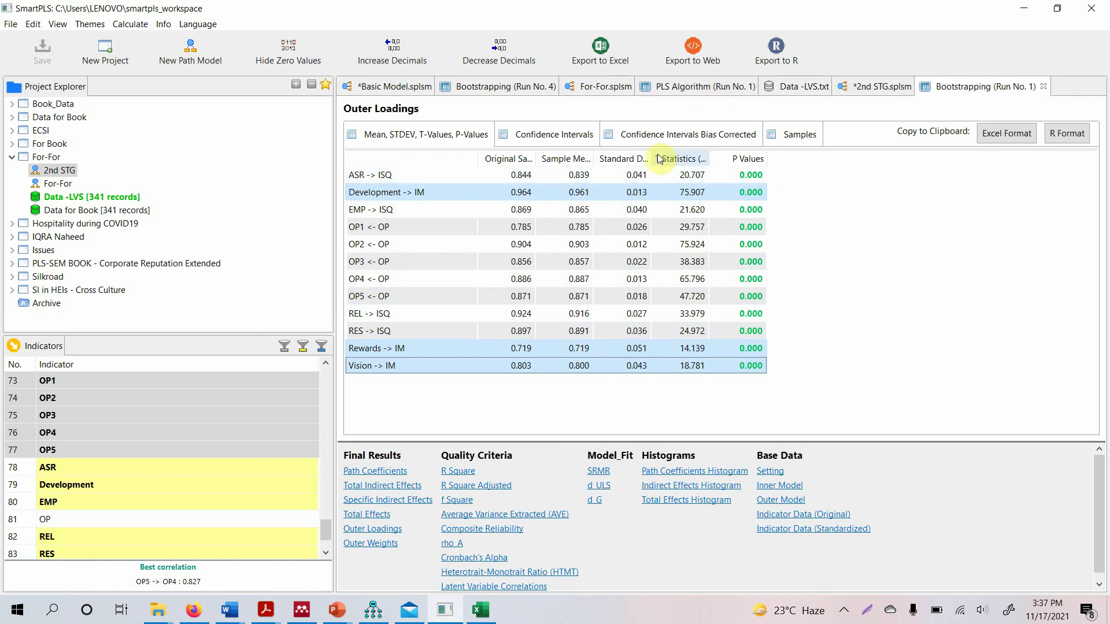
- Return to the 2nd STG model and select IM together with its indicators to review the bootstrapped values
{"action": "left_click", "coordinate": [845, 85]}
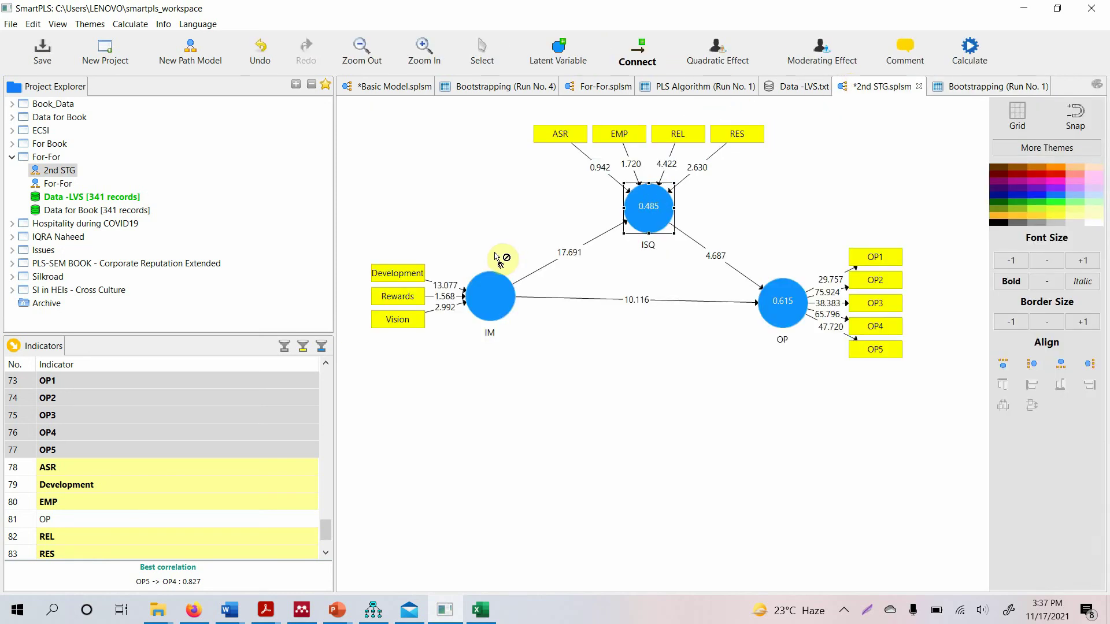
{"action": "left_click", "coordinate": [484, 53]}
{"action": "left_click_drag", "start_coordinate": [364, 240], "coordinate": [574, 396]}
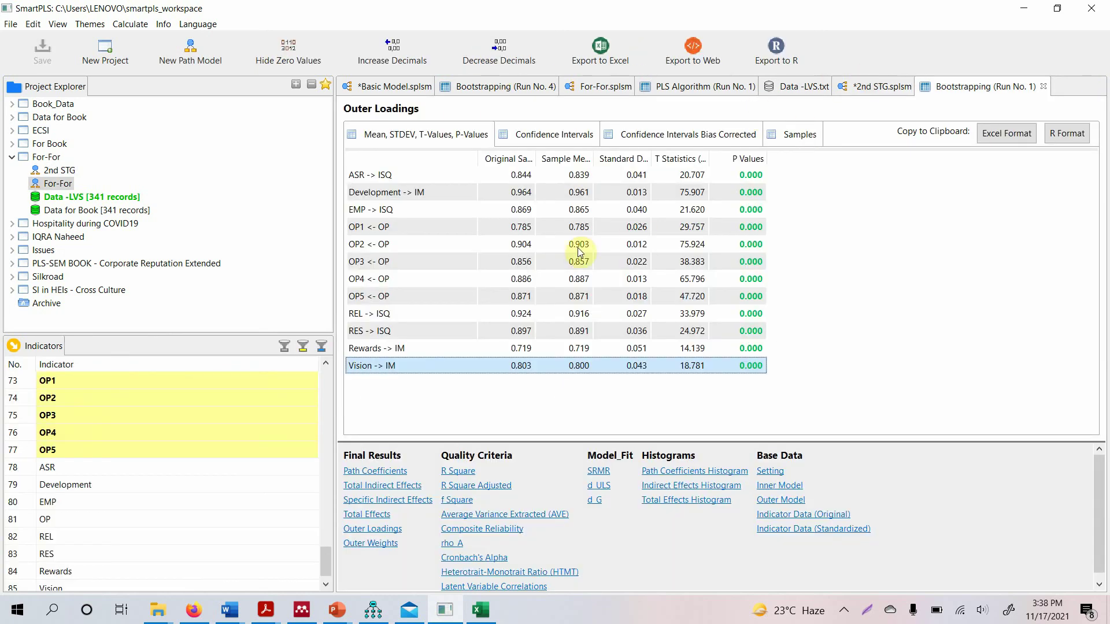
- Review the Path Coefficients, Total Indirect Effects and Specific Indirect Effects in the bootstrapping report
{"action": "left_click", "coordinate": [358, 473]}
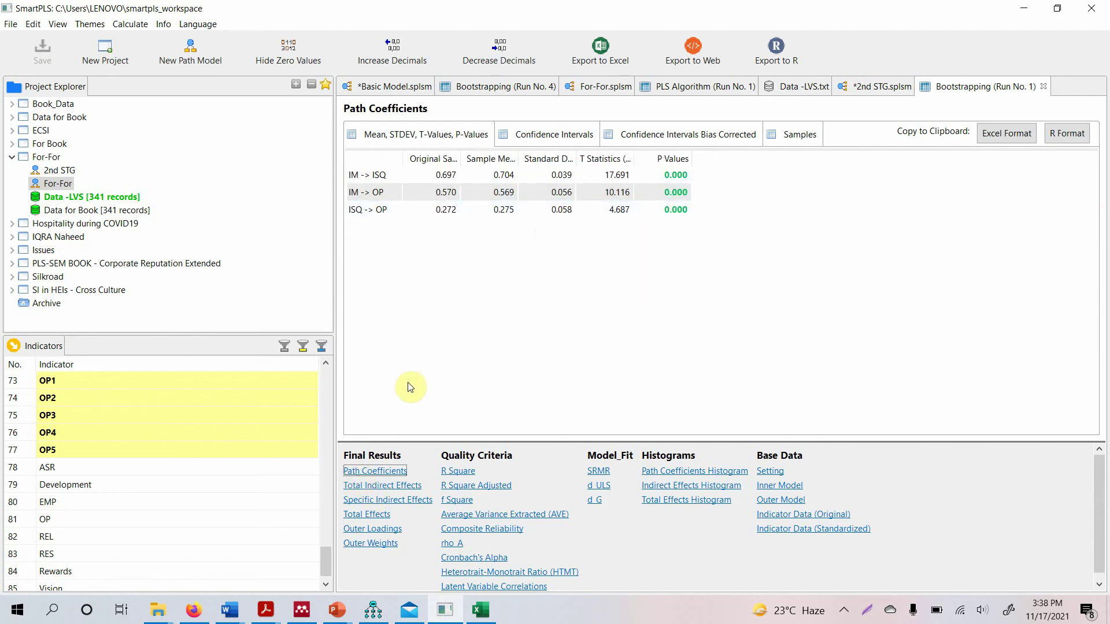
{"action": "left_click", "coordinate": [387, 488]}
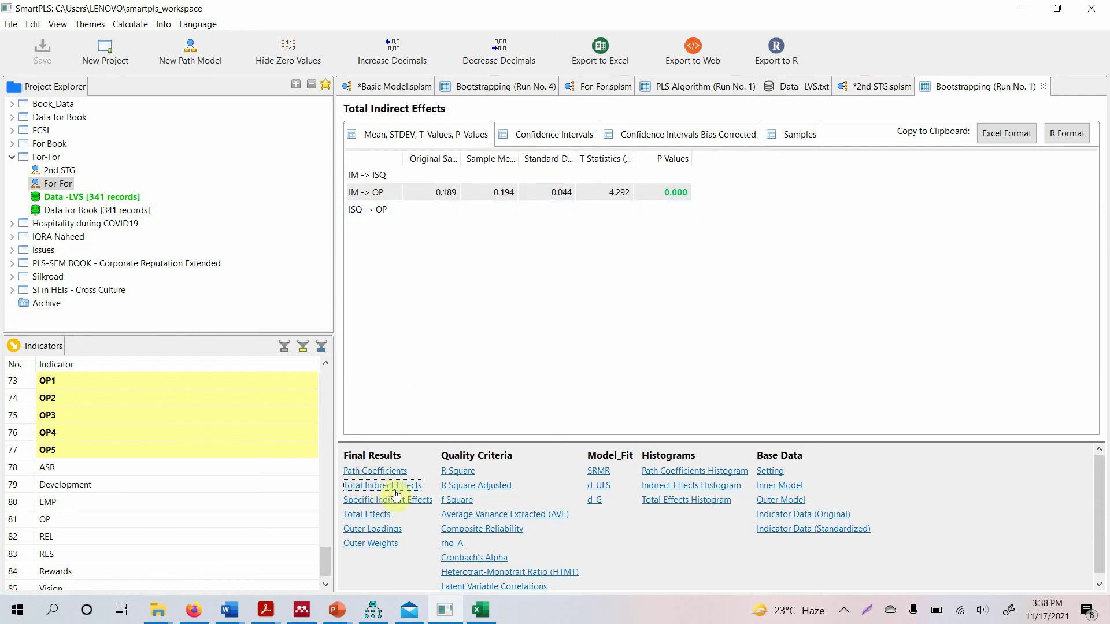
{"action": "left_click", "coordinate": [395, 500]}
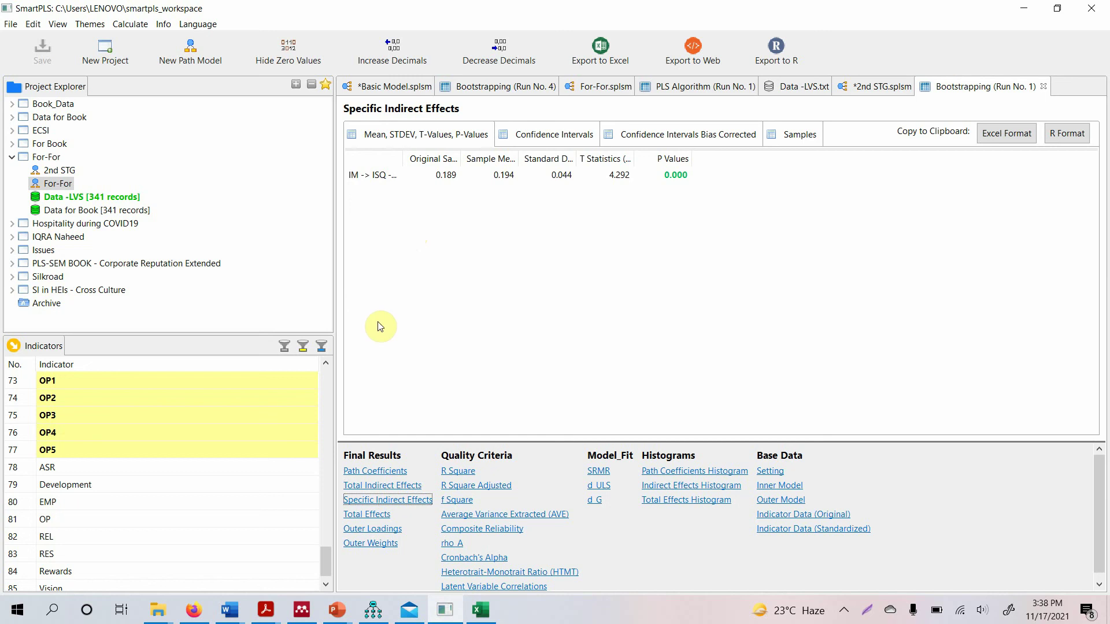